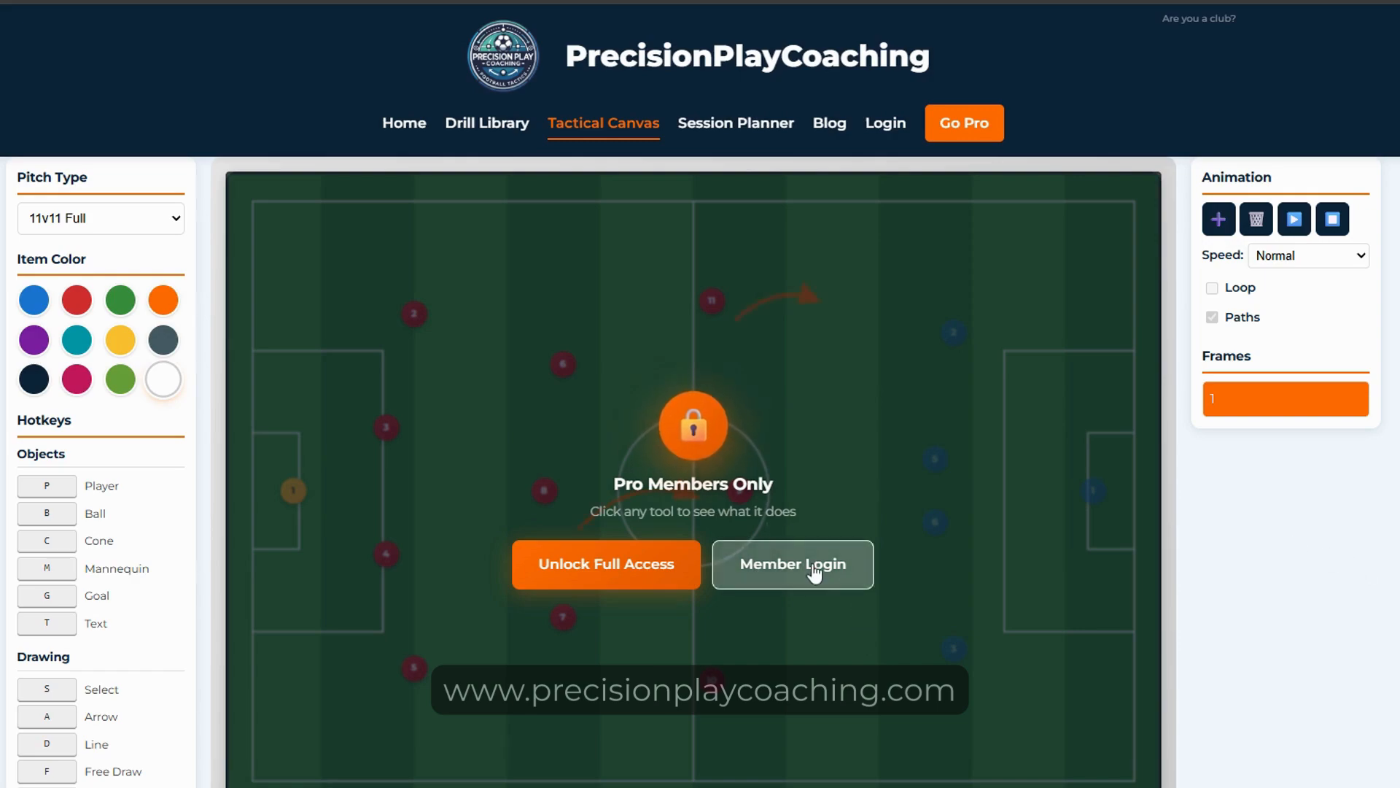
# Step: Sign in through Member Login with the member credentials and open the Tactical Canvas full pitch
pyautogui.click(728, 567)
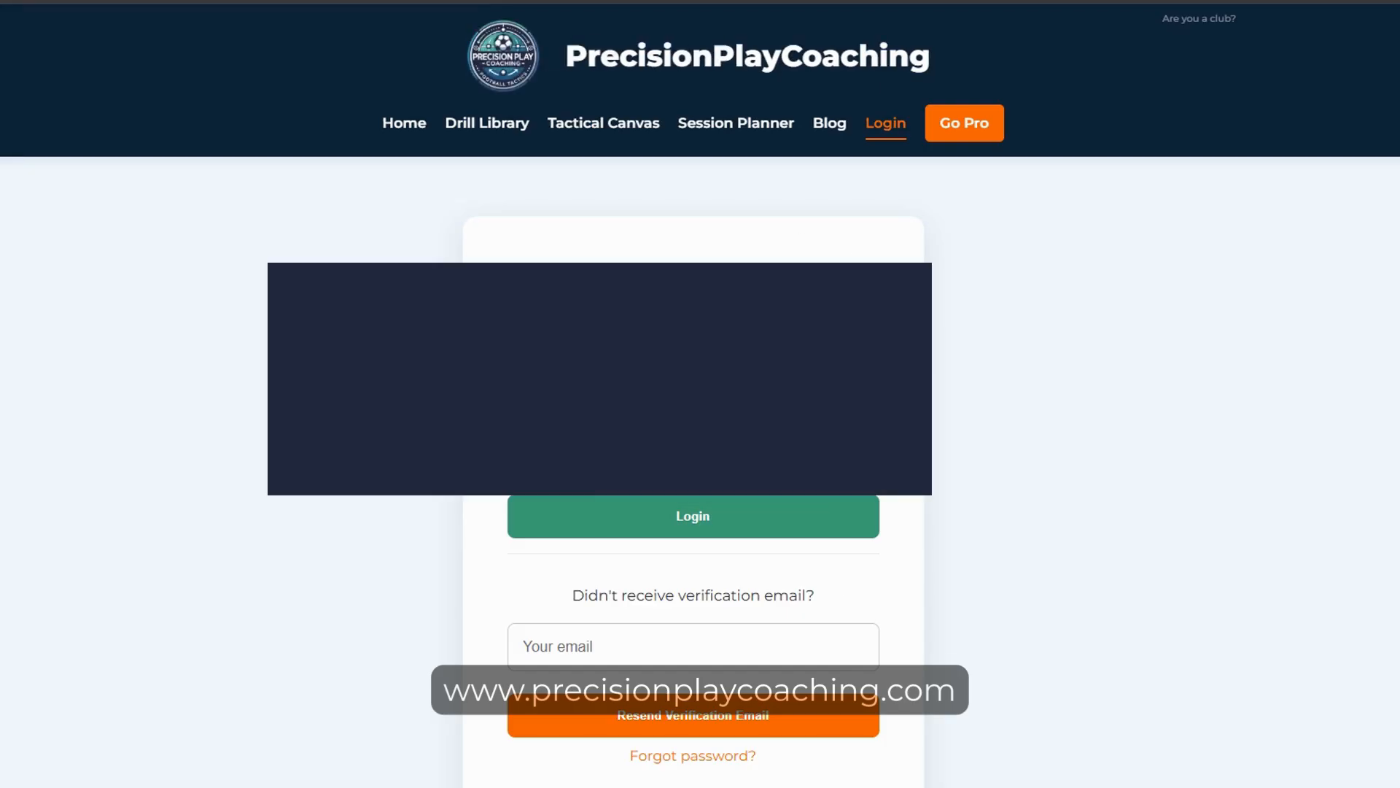
pyautogui.press('Return')
pyautogui.click(567, 115)
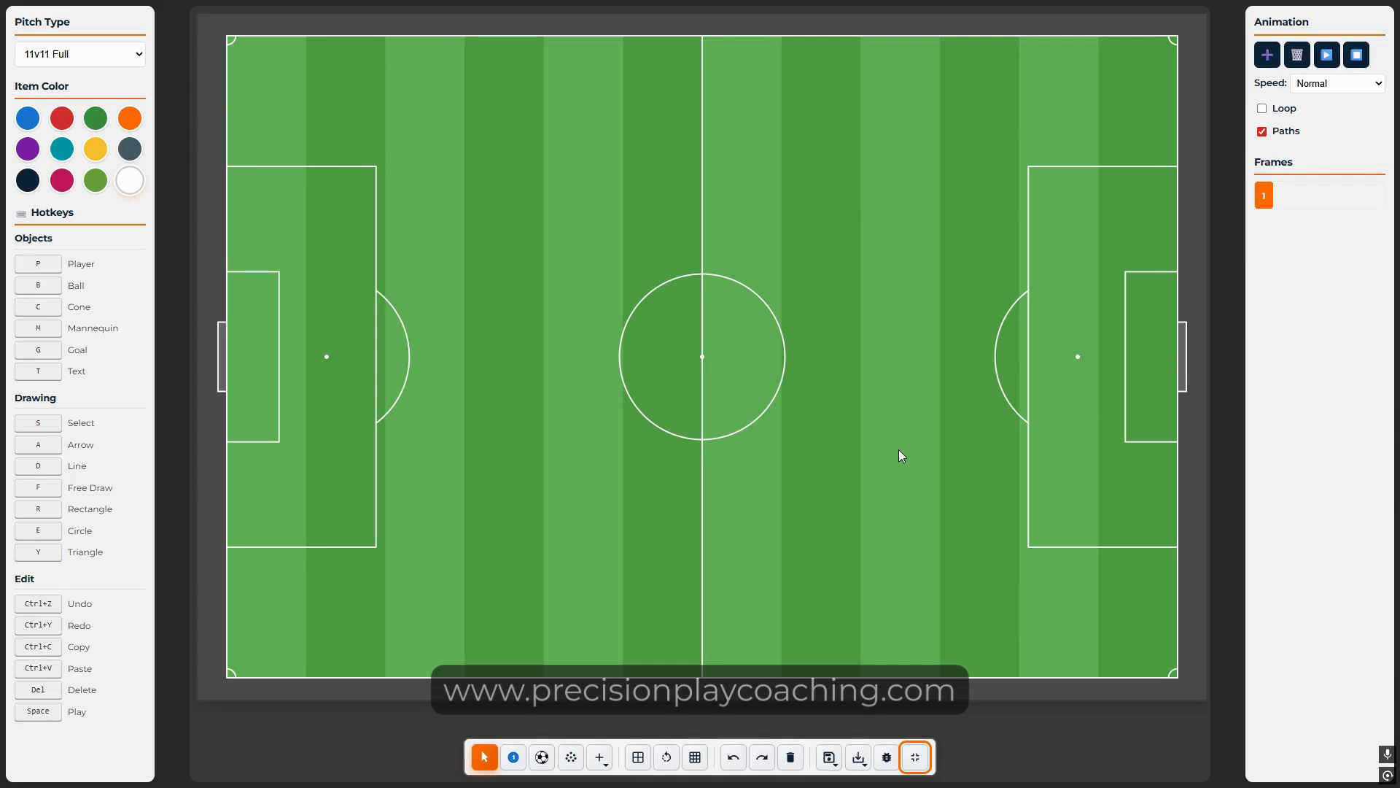
pyautogui.click(118, 57)
pyautogui.click(173, 176)
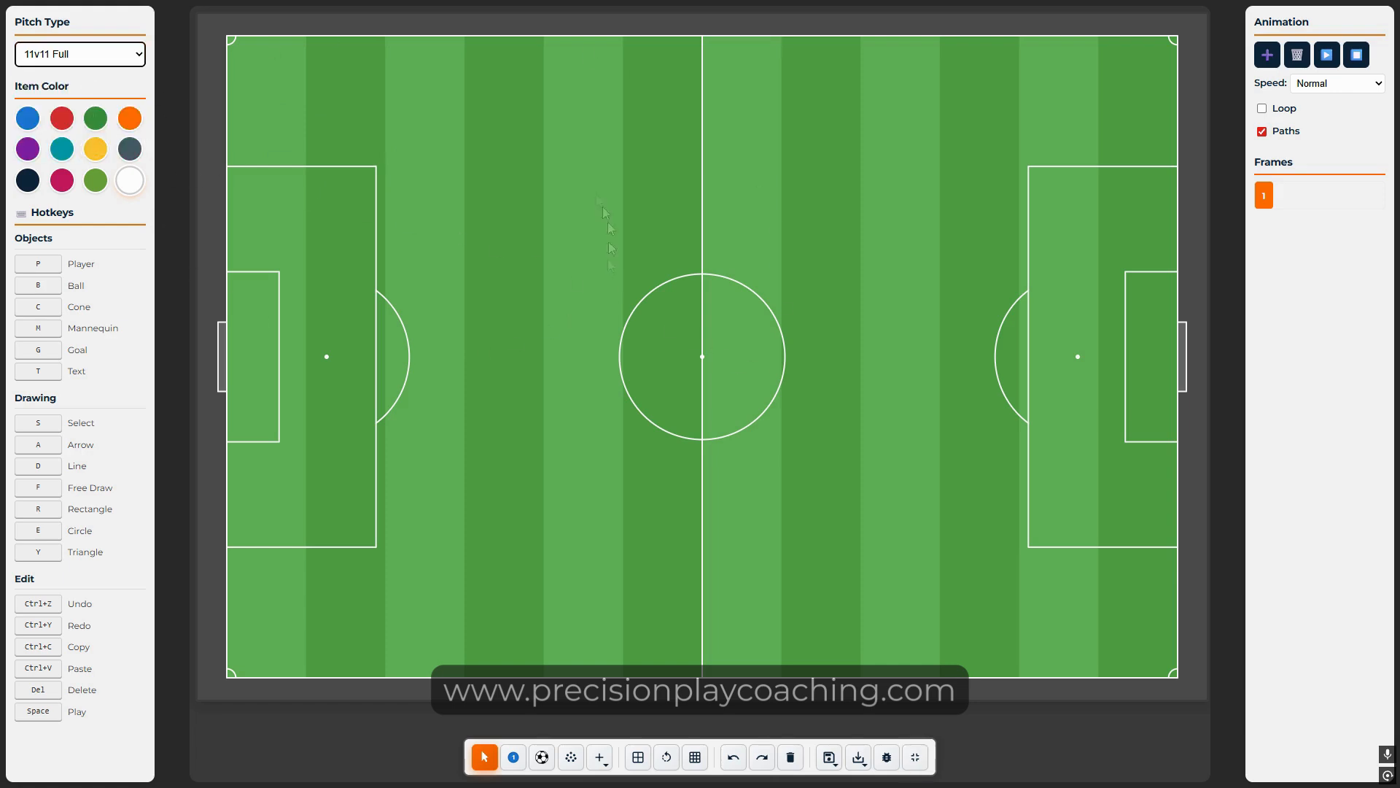
pyautogui.click(91, 59)
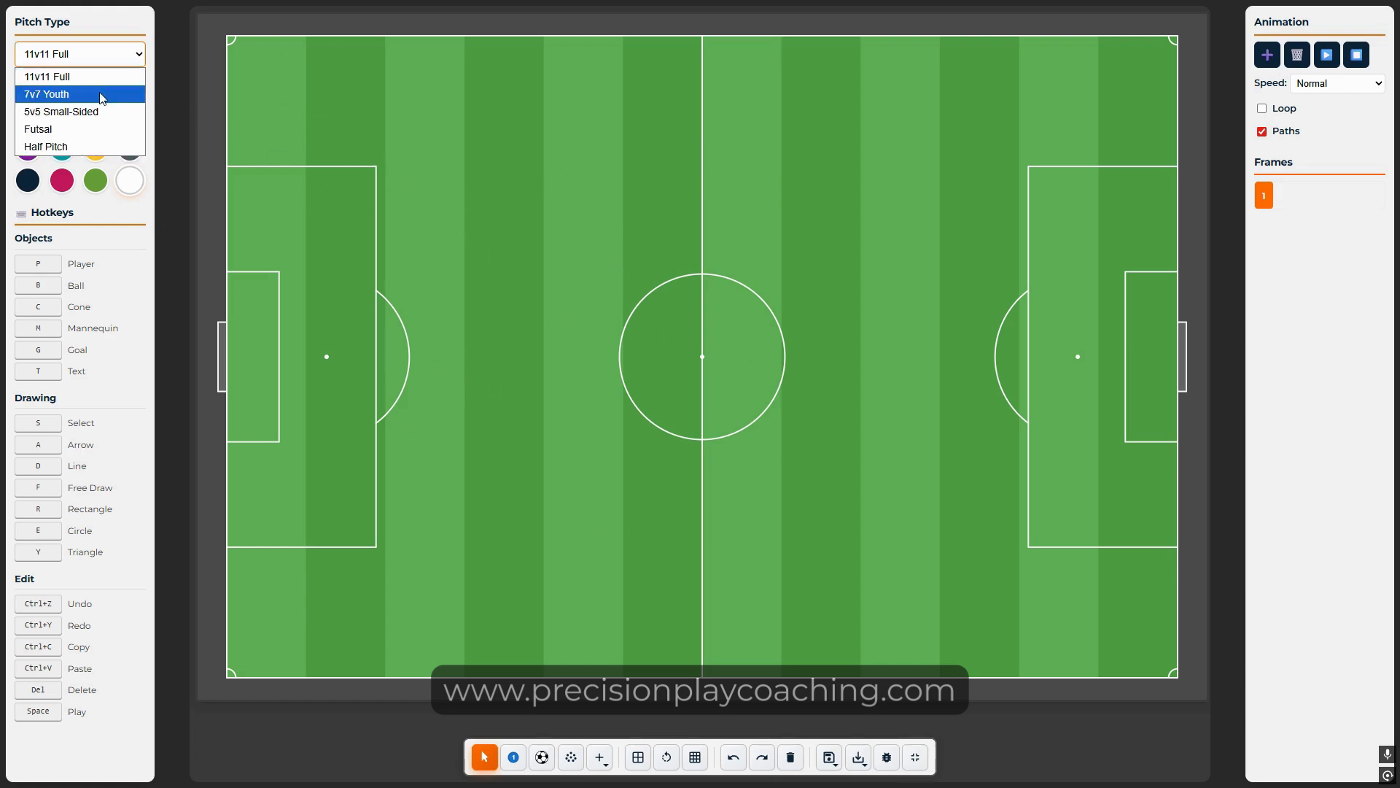
pyautogui.click(103, 95)
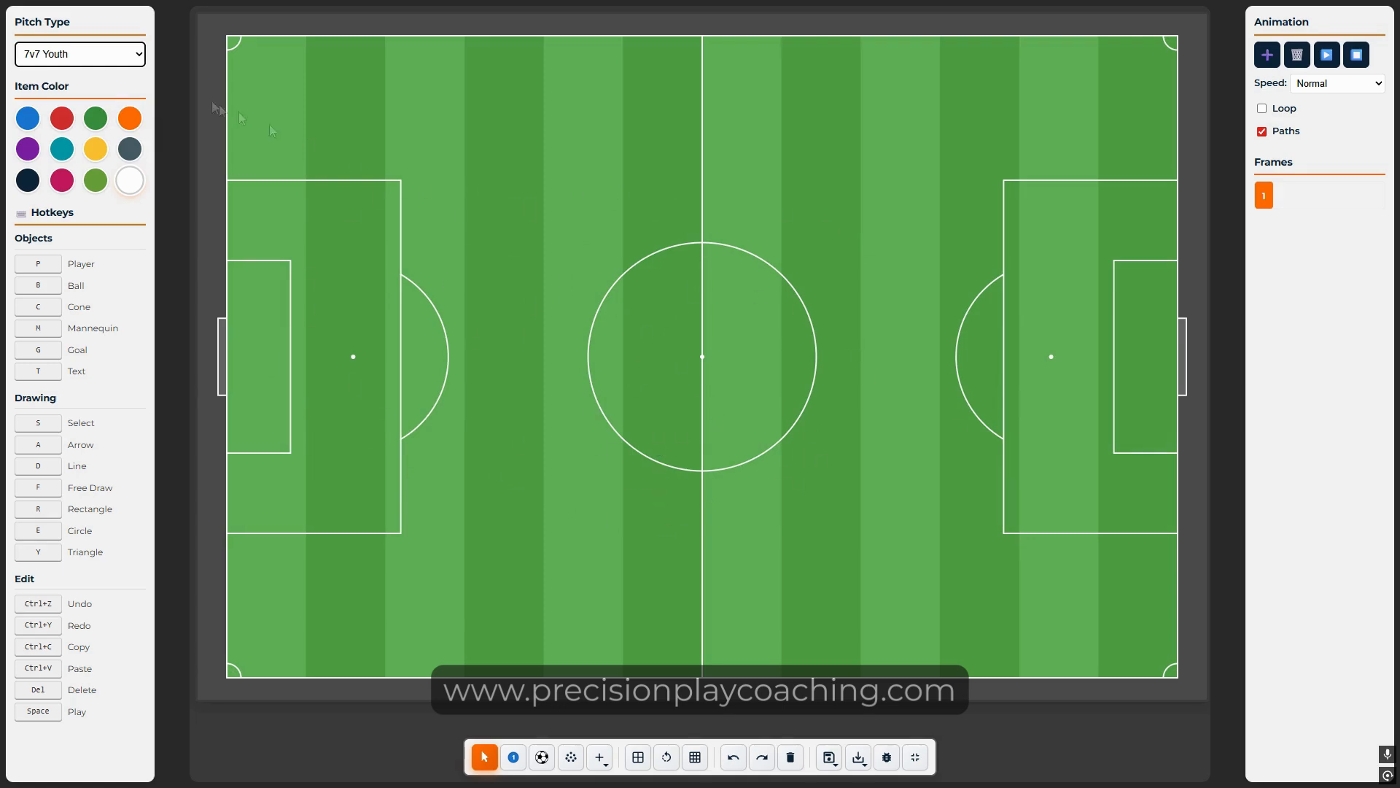
pyautogui.click(117, 54)
pyautogui.click(66, 103)
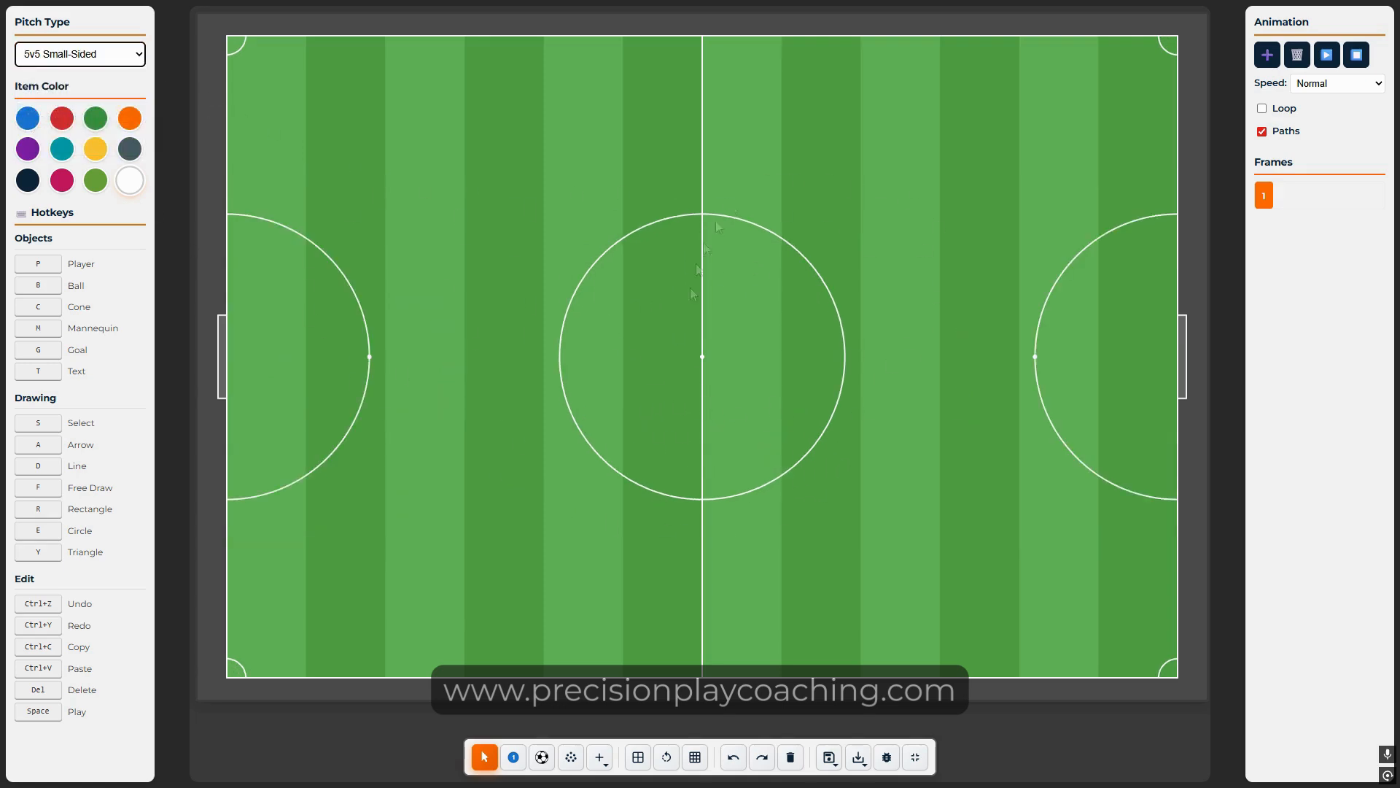
pyautogui.click(117, 54)
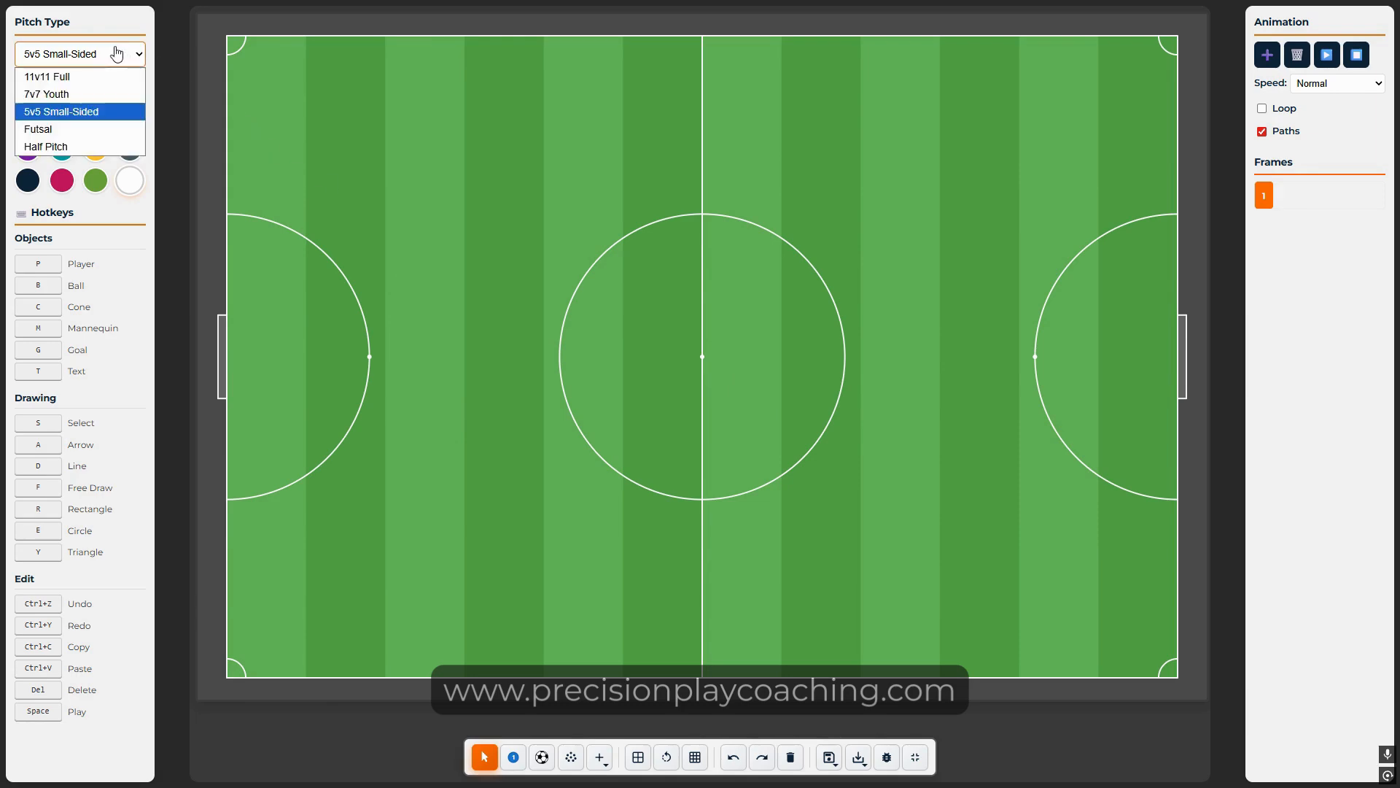
pyautogui.click(73, 125)
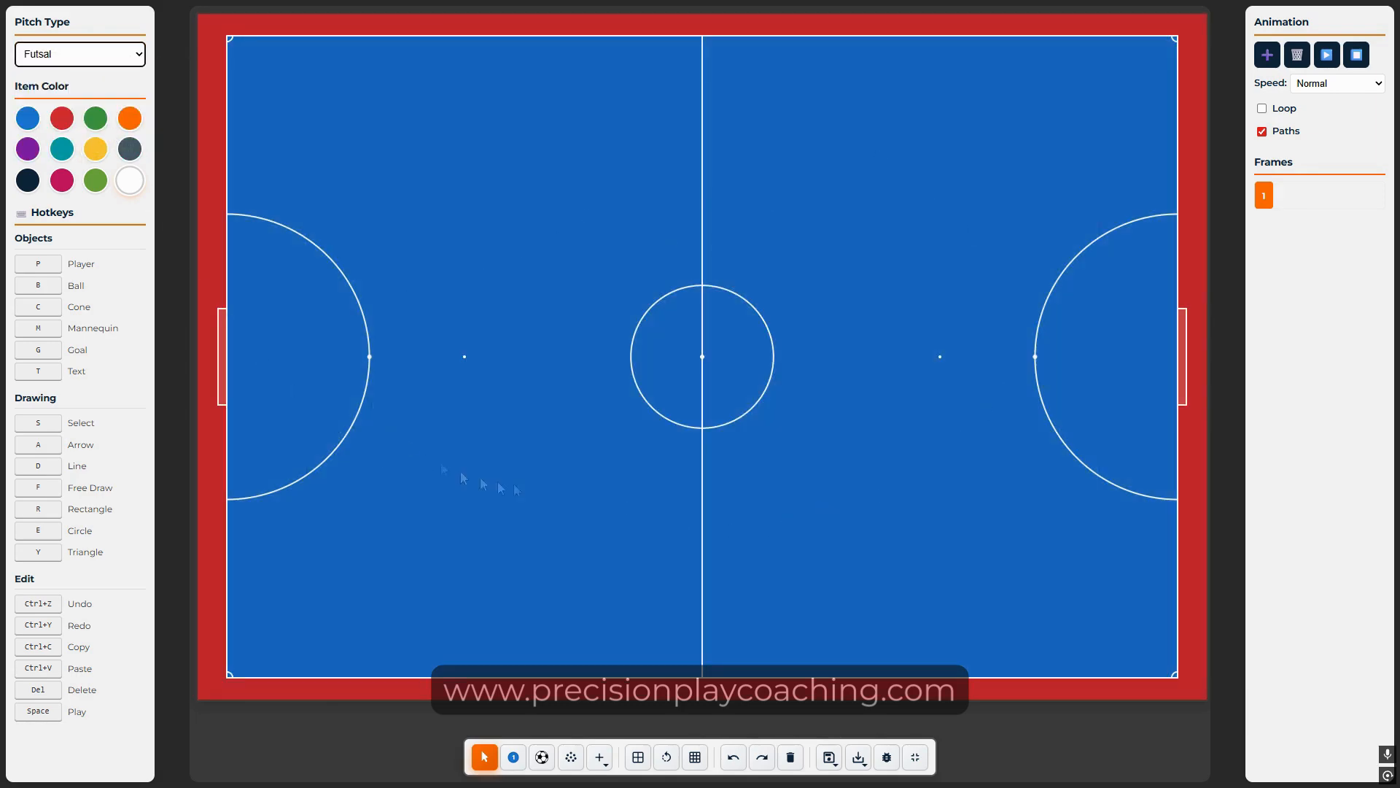
pyautogui.click(83, 56)
pyautogui.click(66, 146)
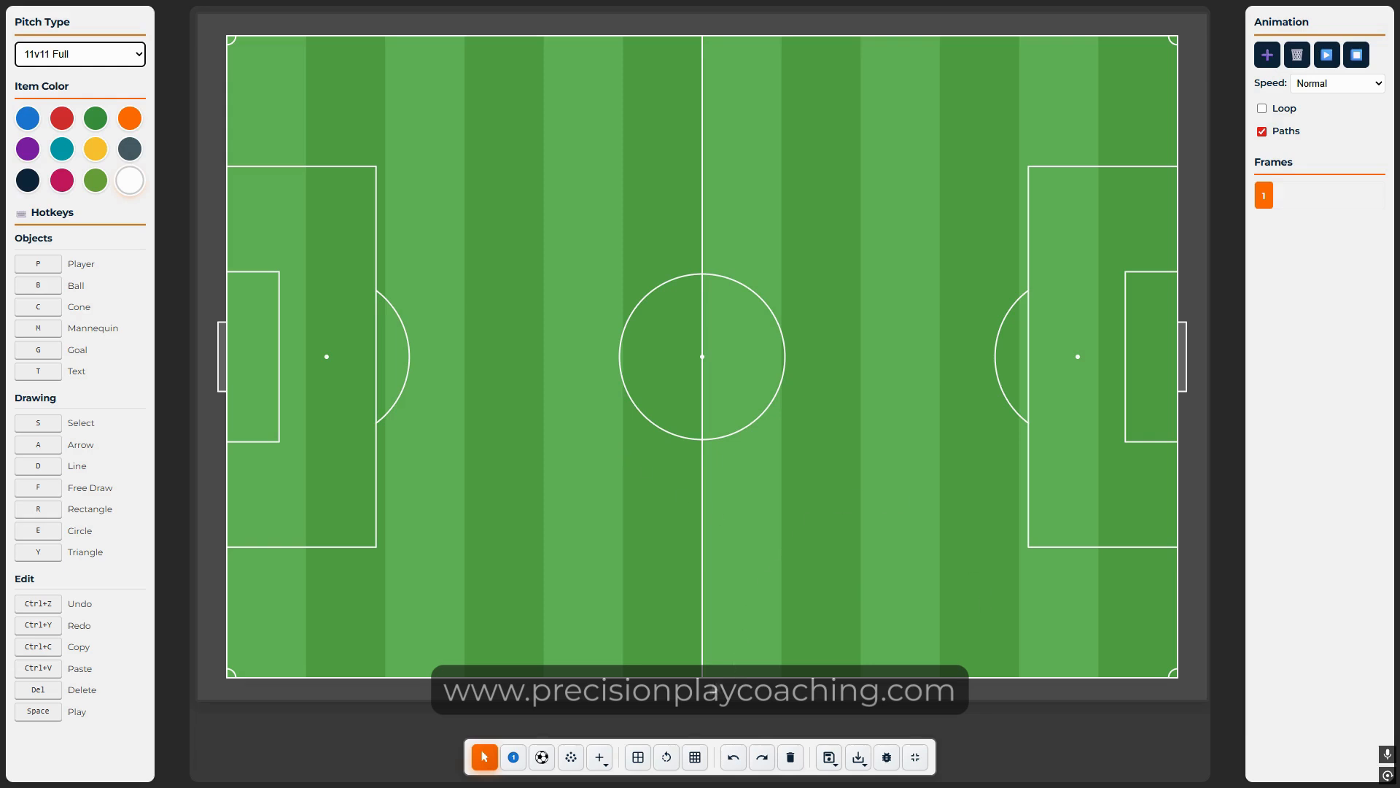
pyautogui.click(666, 765)
pyautogui.click(666, 764)
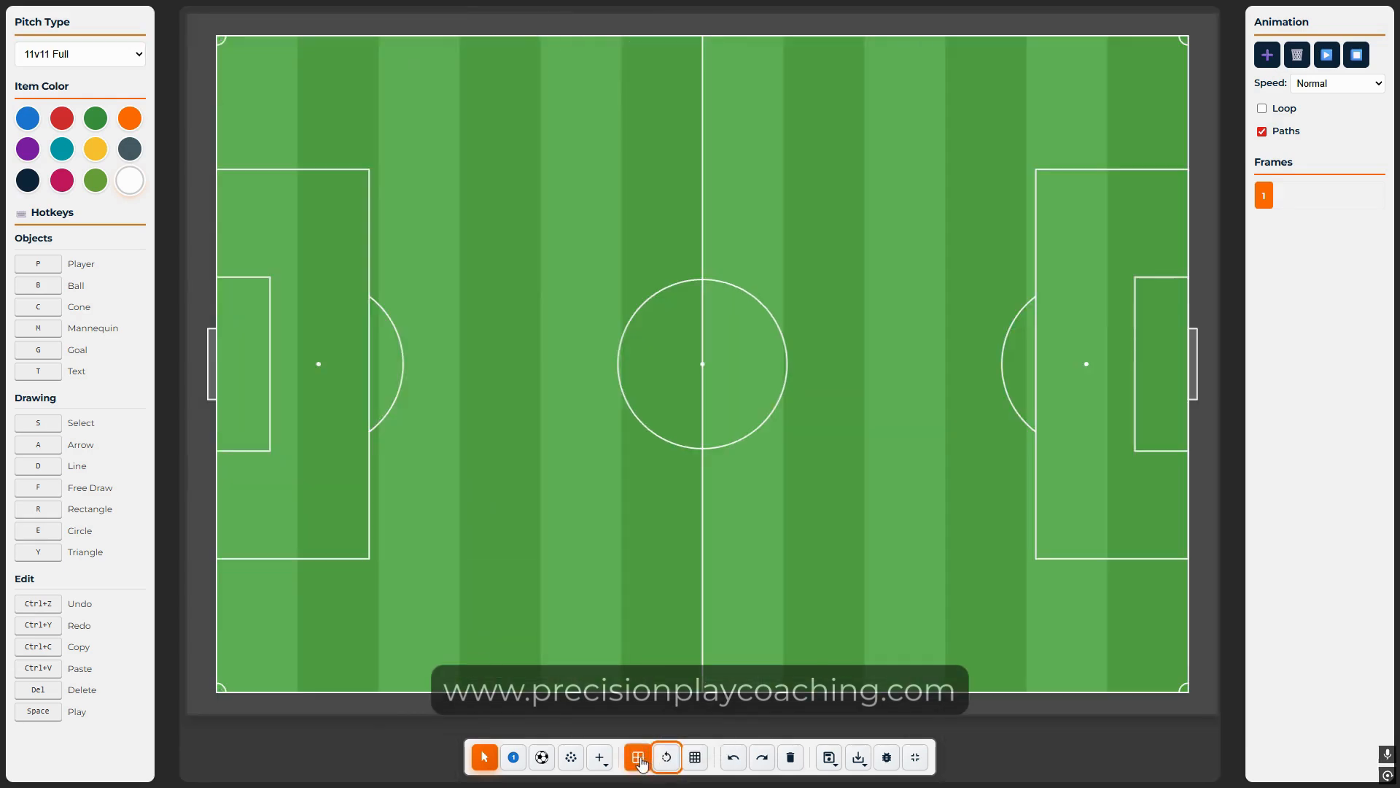
pyautogui.click(638, 763)
pyautogui.click(639, 763)
pyautogui.click(639, 763)
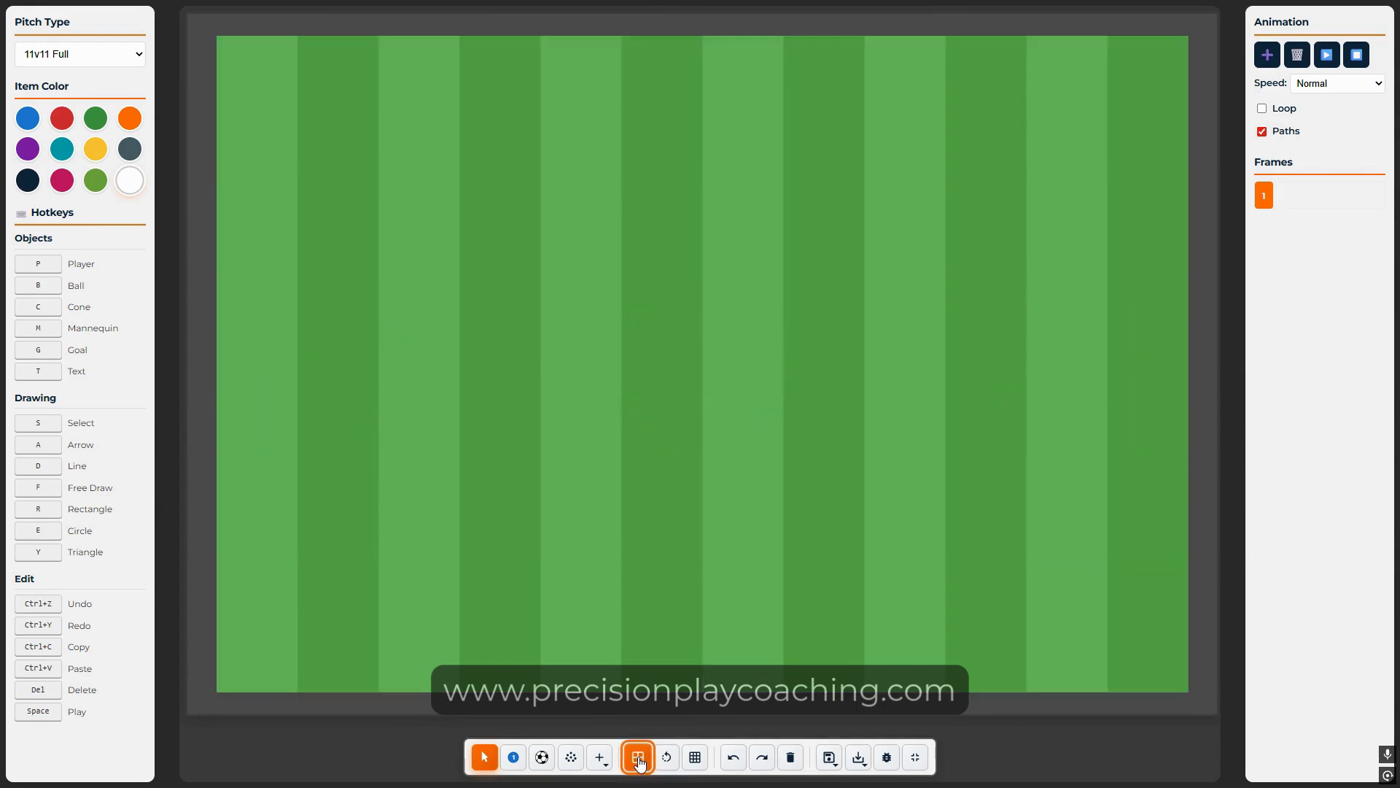
pyautogui.click(638, 762)
pyautogui.click(695, 765)
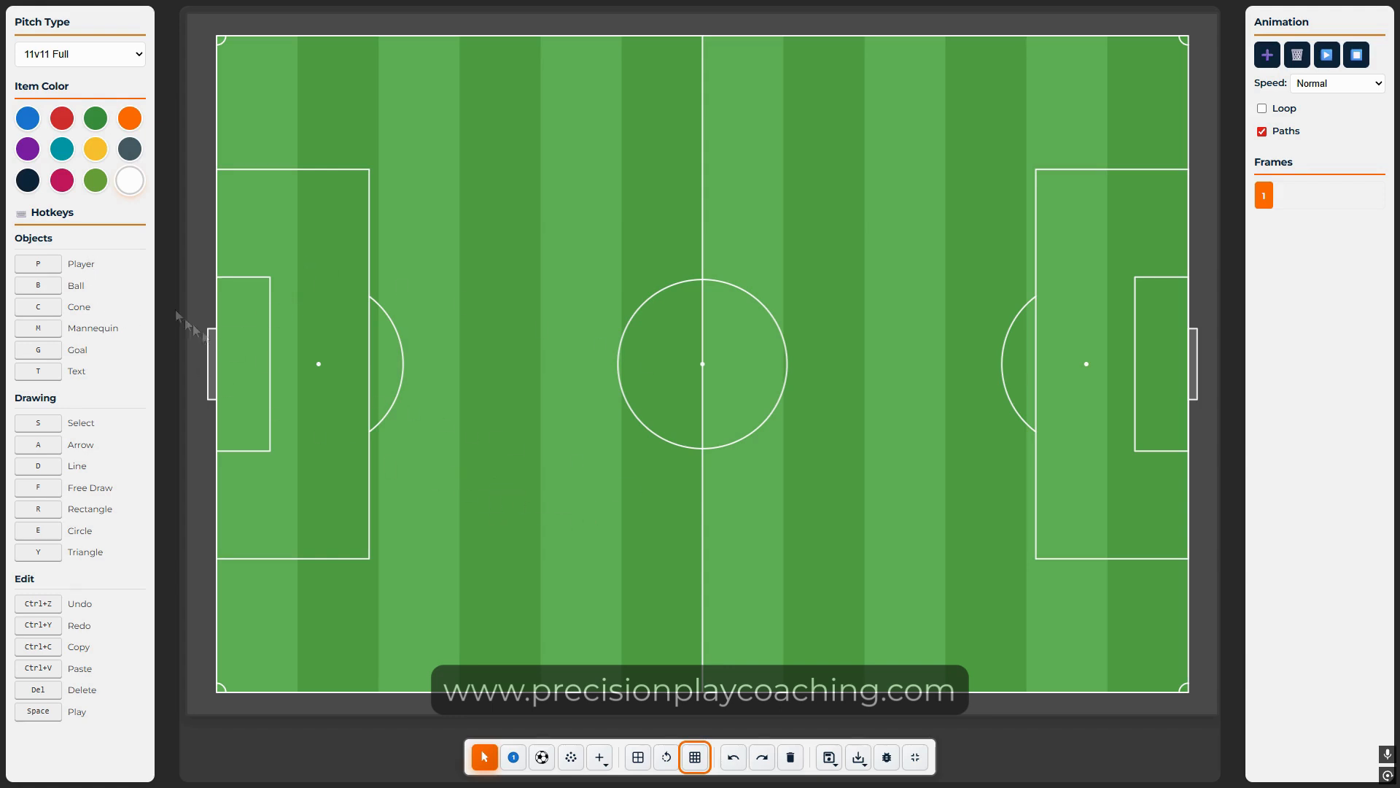
# Step: Add three player markers with P, moving two of them around the centre circle
pyautogui.press('p')
pyautogui.moveTo(702, 365); pyautogui.dragTo(608, 361)
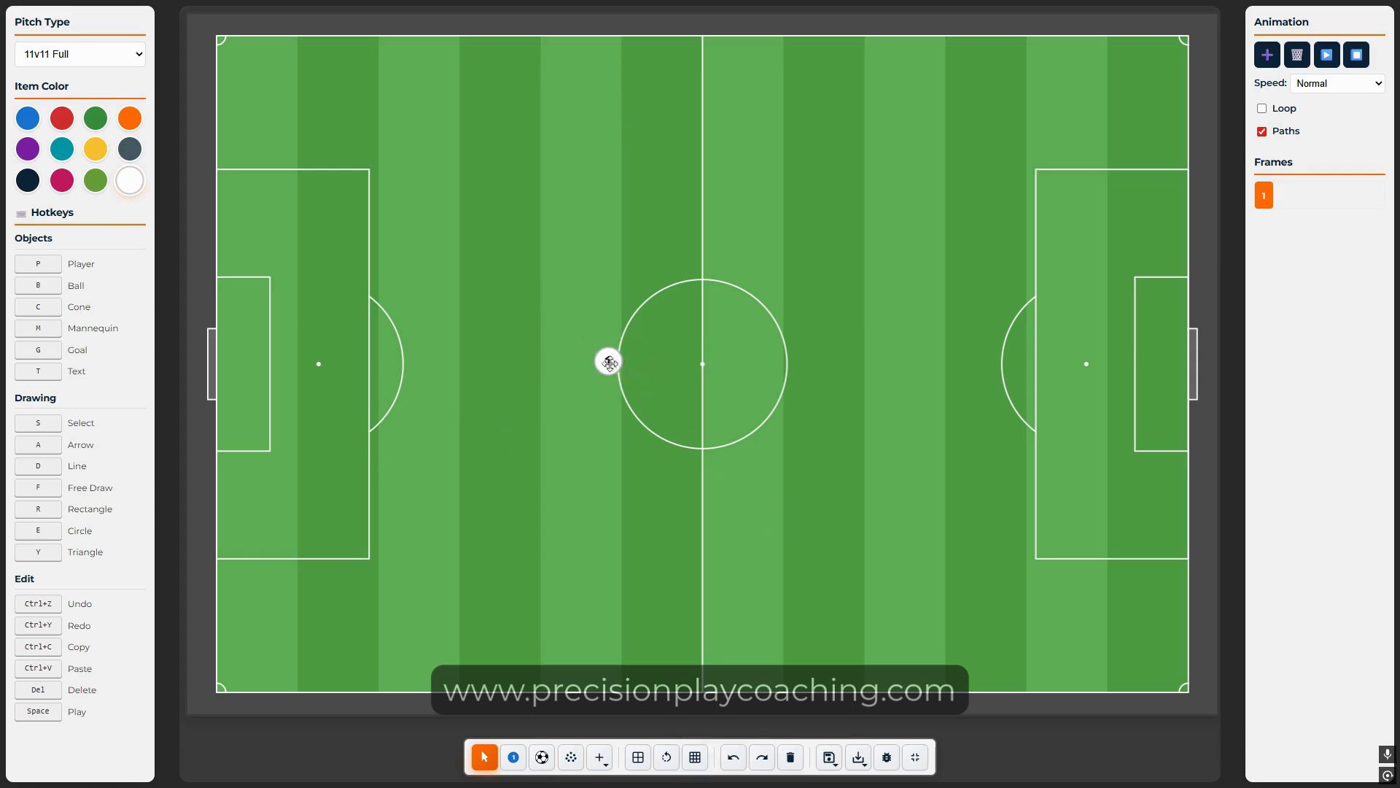
pyautogui.press('p')
pyautogui.moveTo(703, 363)
pyautogui.mouseDown()
pyautogui.moveTo(715, 423)
pyautogui.moveTo(724, 328)
pyautogui.moveTo(745, 307)
pyautogui.moveTo(752, 367)
pyautogui.moveTo(661, 309)
pyautogui.mouseUp()
pyautogui.press('p')
pyautogui.press('p')
pyautogui.press('p')
pyautogui.press('p')
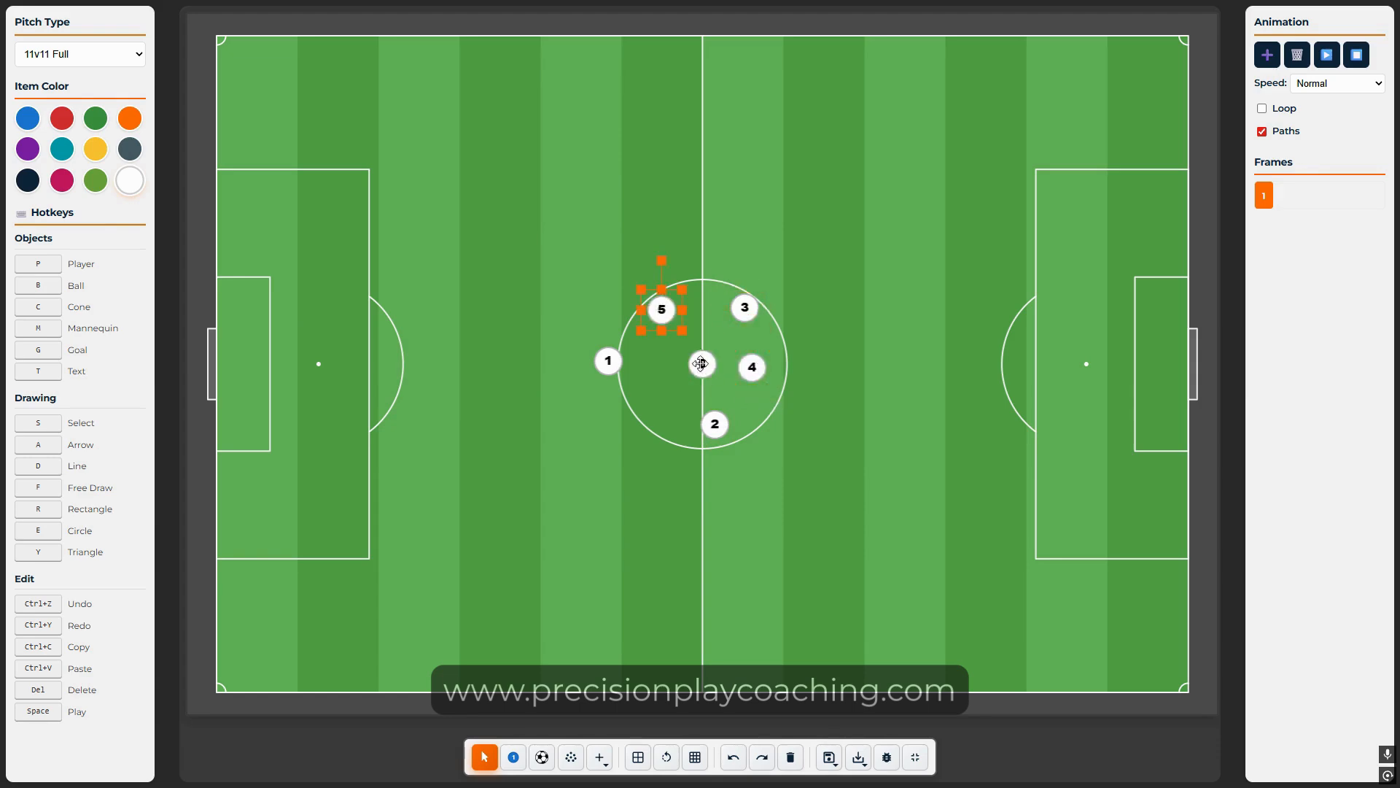
pyautogui.click(817, 519)
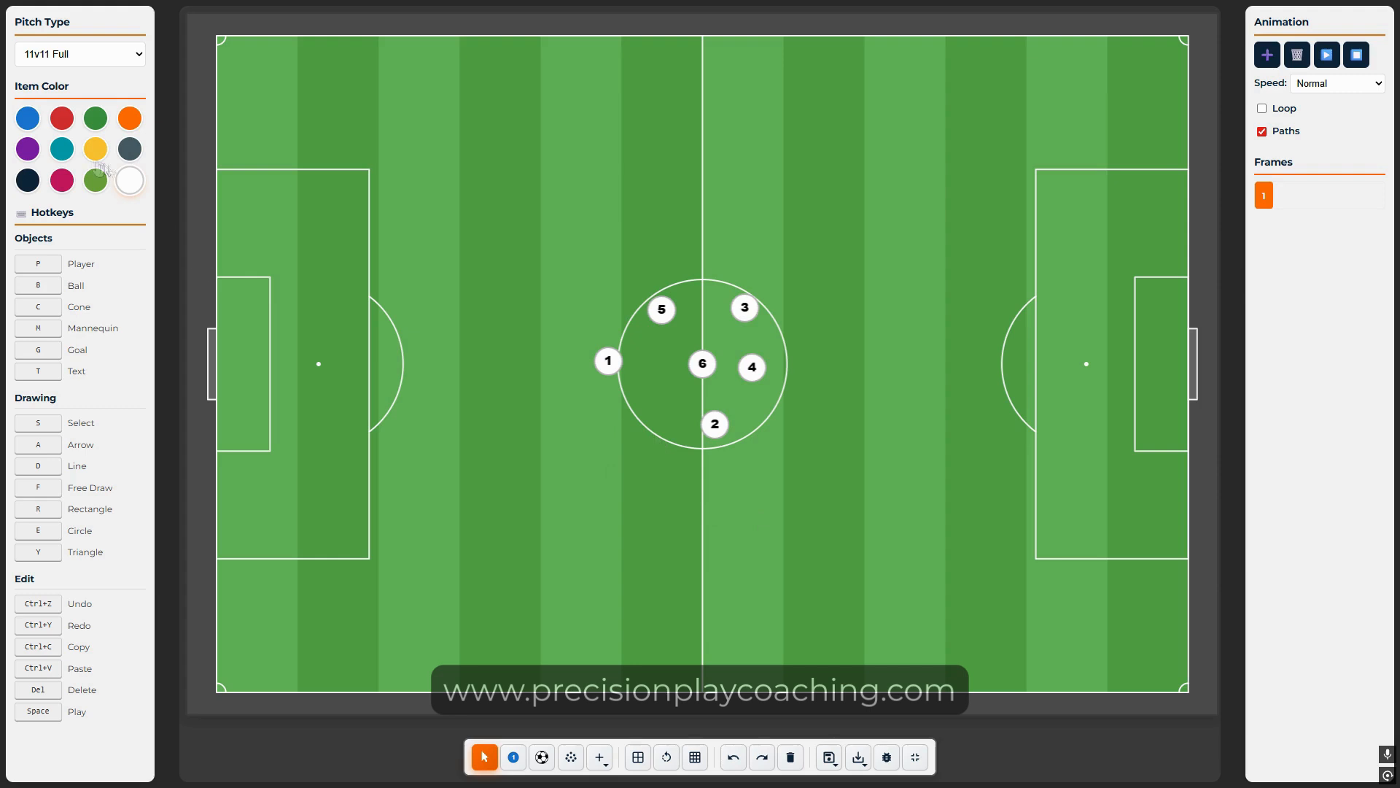
# Step: Set the item colour to blue and add three blue players around the centre circle
pyautogui.click(28, 120)
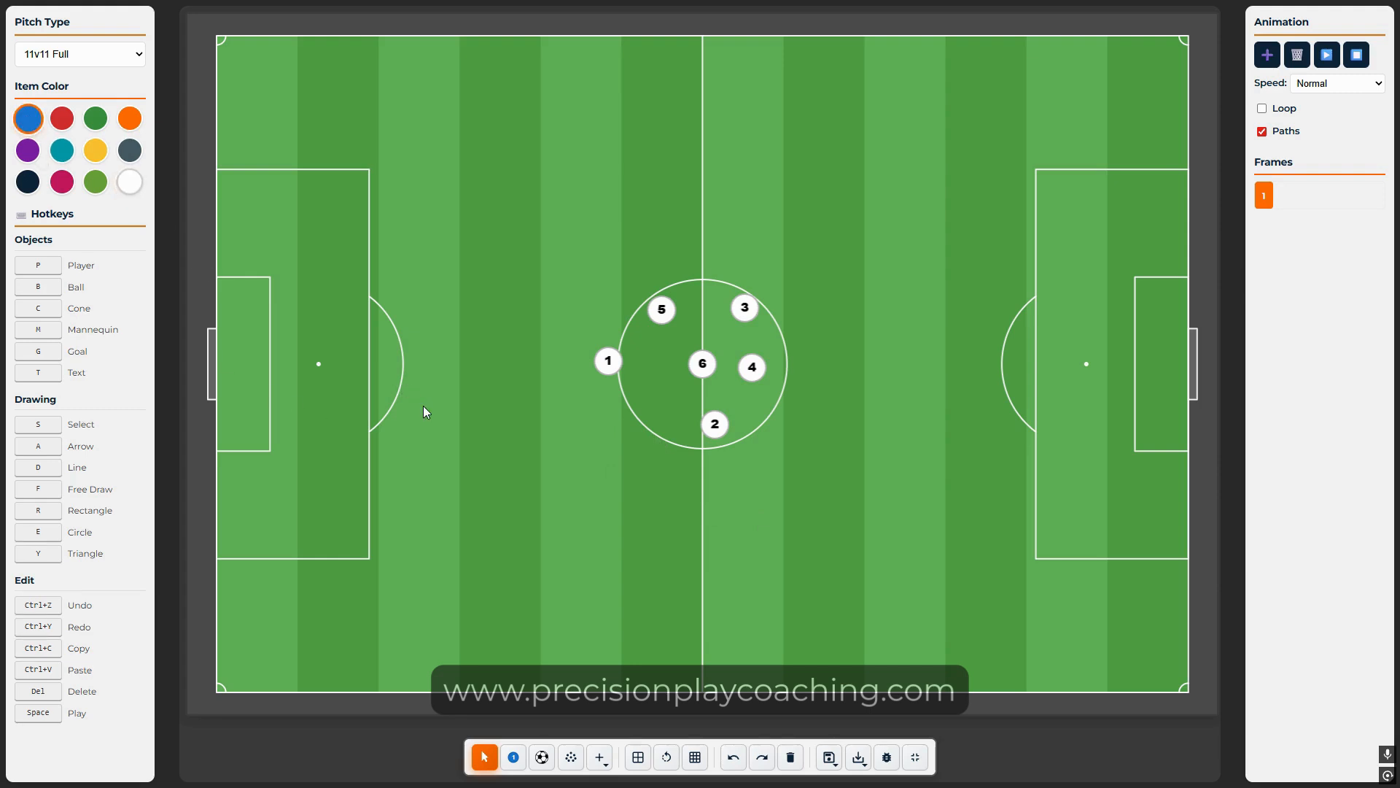
pyautogui.press('p')
pyautogui.moveTo(724, 344); pyautogui.dragTo(724, 243)
pyautogui.press('p')
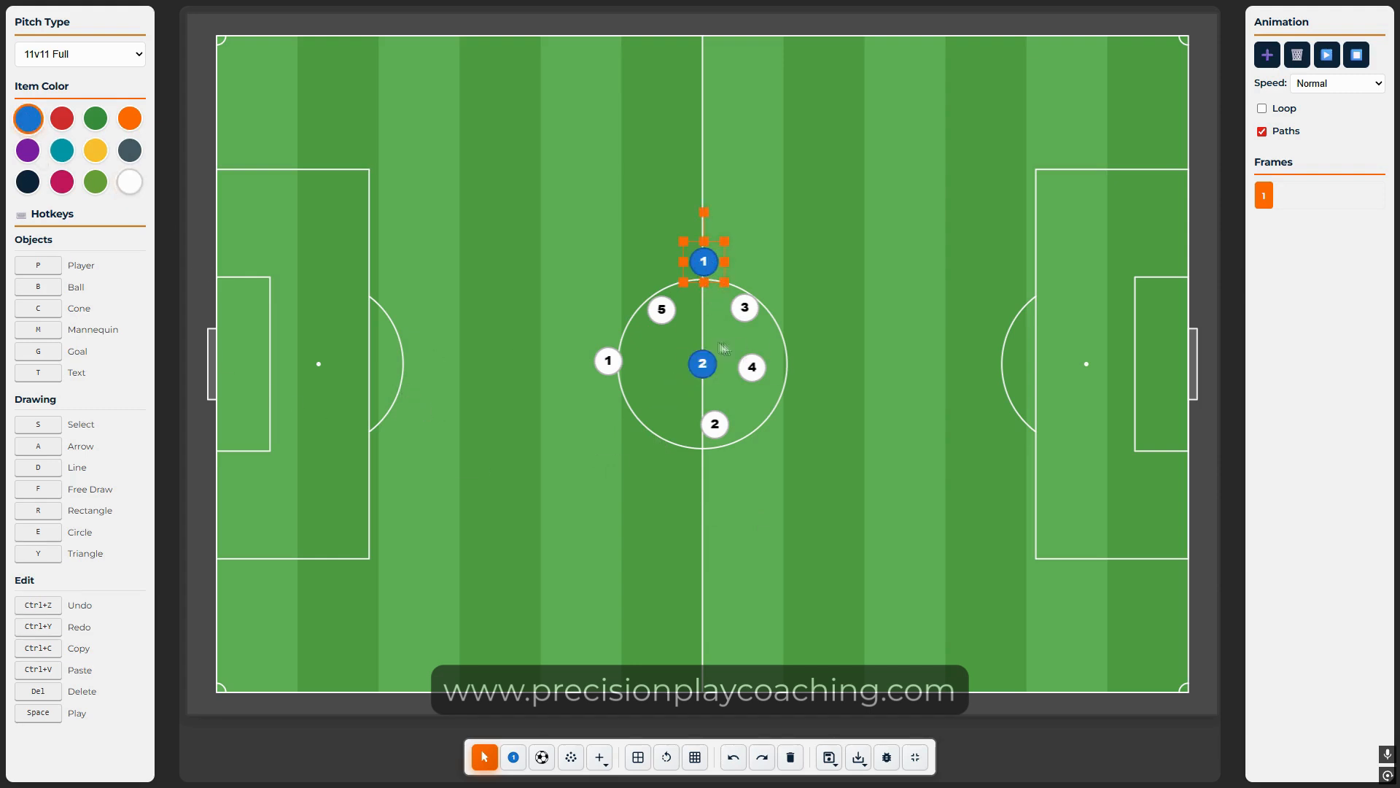
pyautogui.moveTo(724, 349); pyautogui.dragTo(824, 294)
pyautogui.press('p')
pyautogui.click(849, 426)
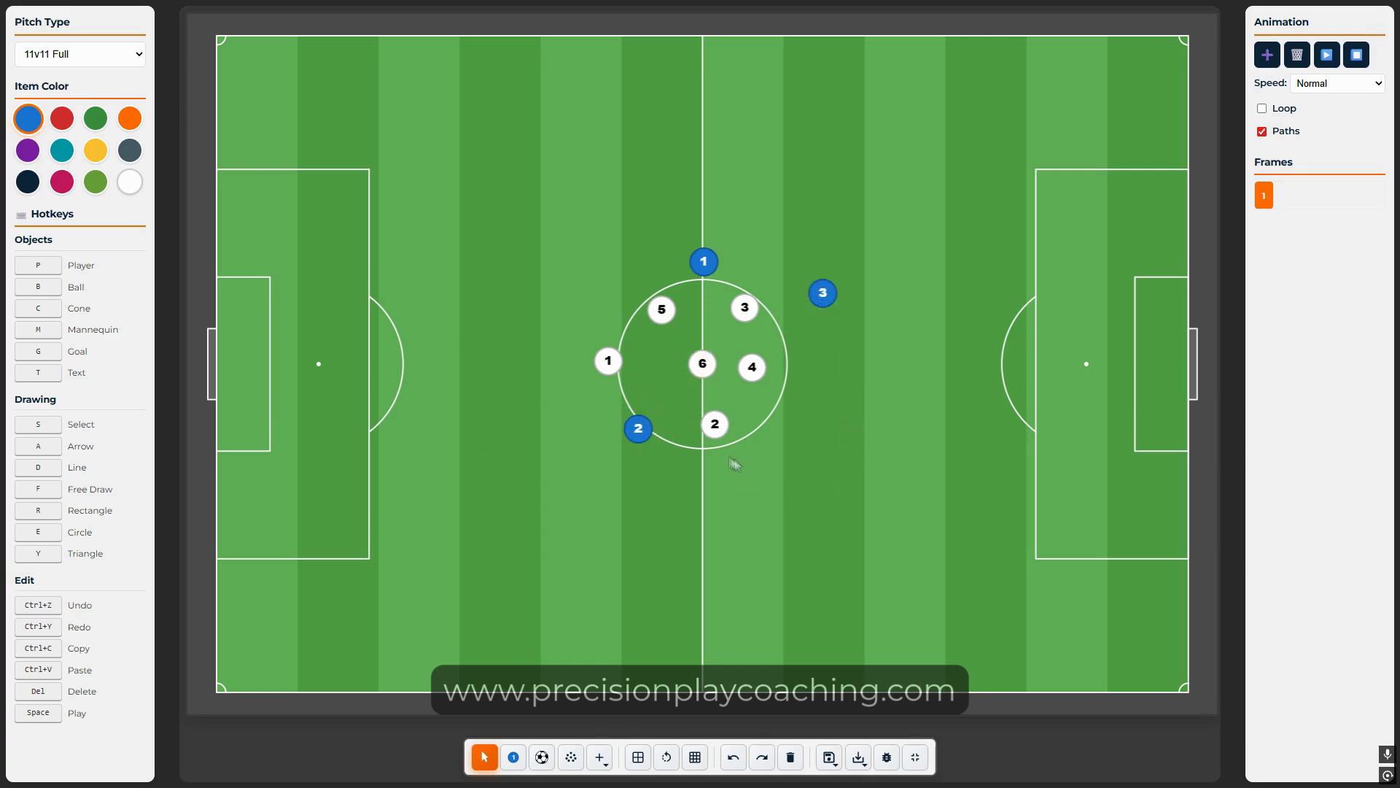
# Step: Select all nine players and recolour them purple, then white, then blue
pyautogui.moveTo(471, 511); pyautogui.dragTo(908, 238)
pyautogui.rightClick(711, 340)
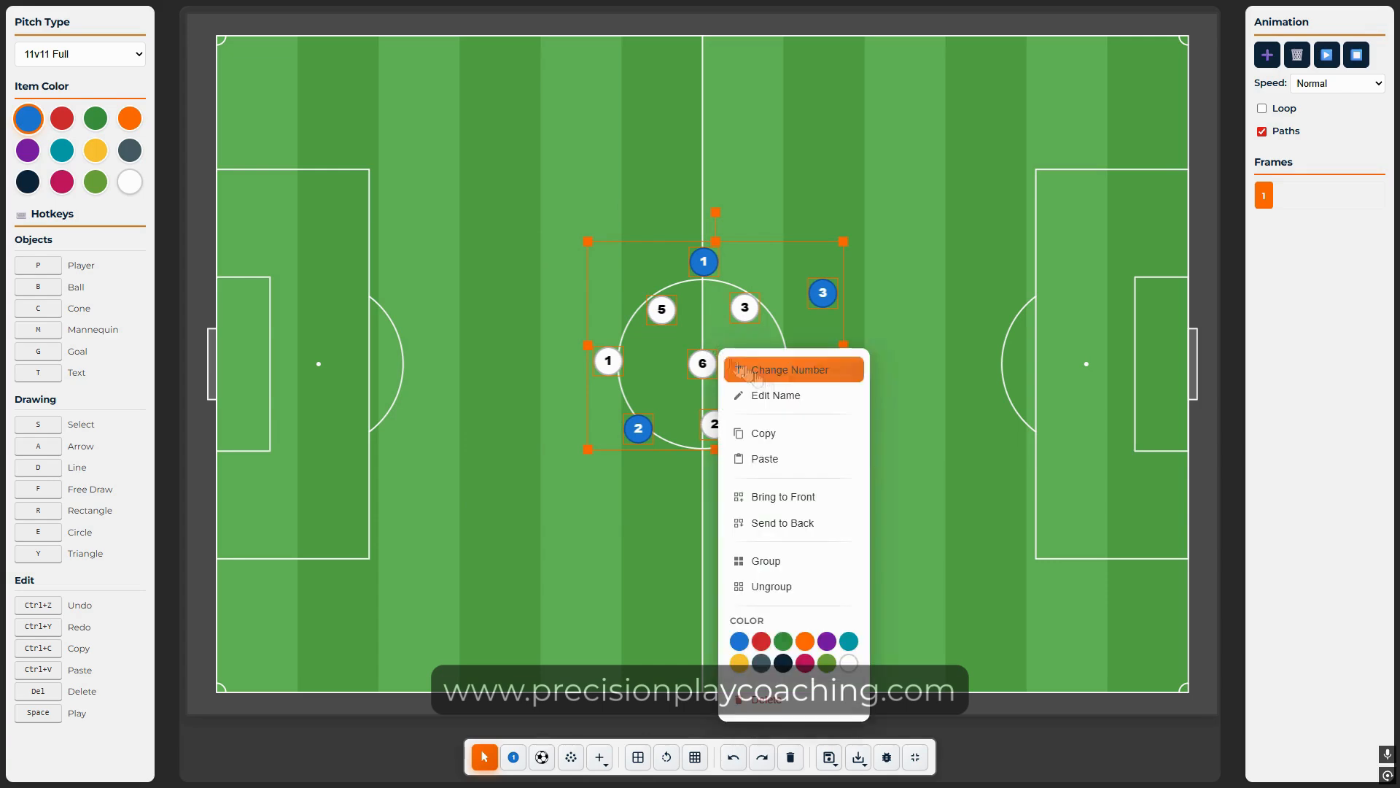
pyautogui.click(826, 641)
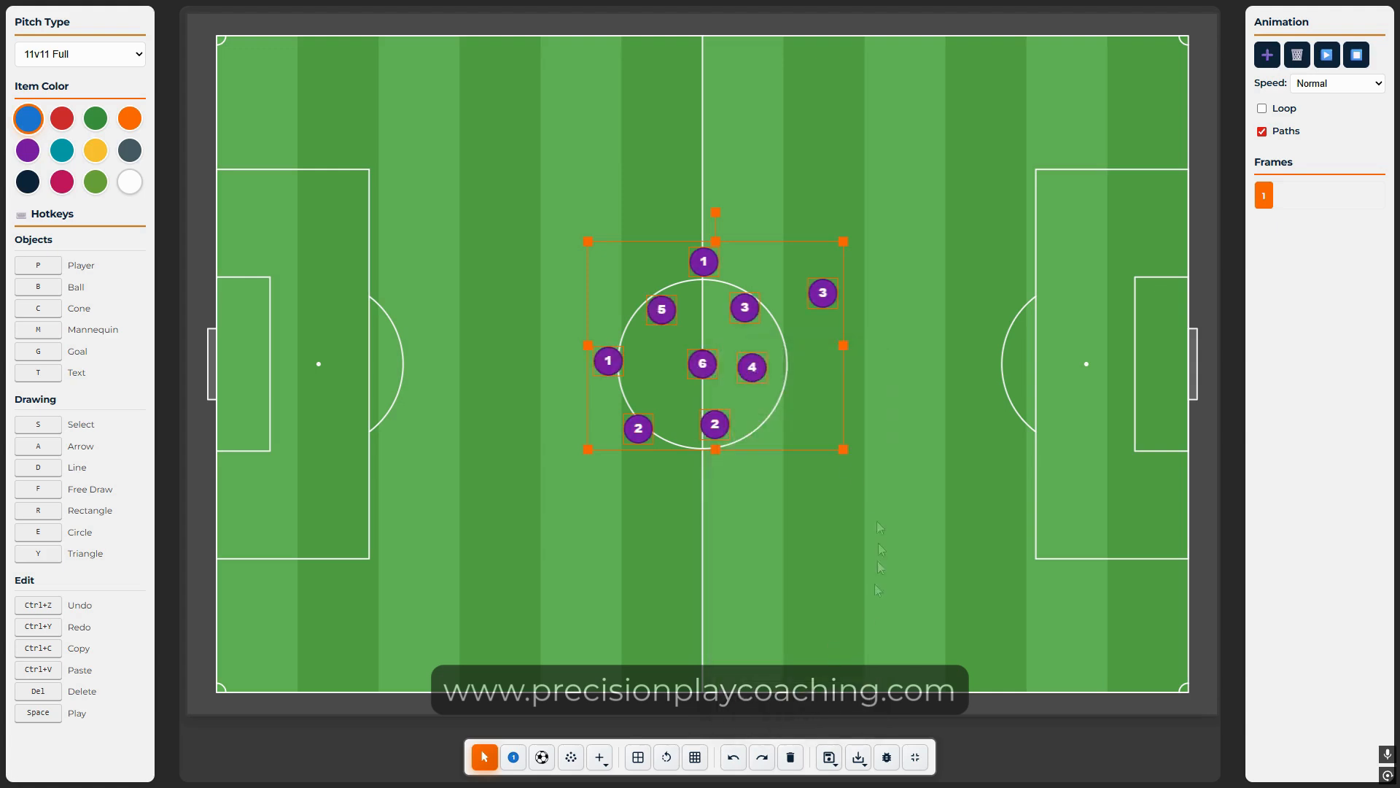
pyautogui.moveTo(516, 503); pyautogui.dragTo(921, 224)
pyautogui.click(131, 182)
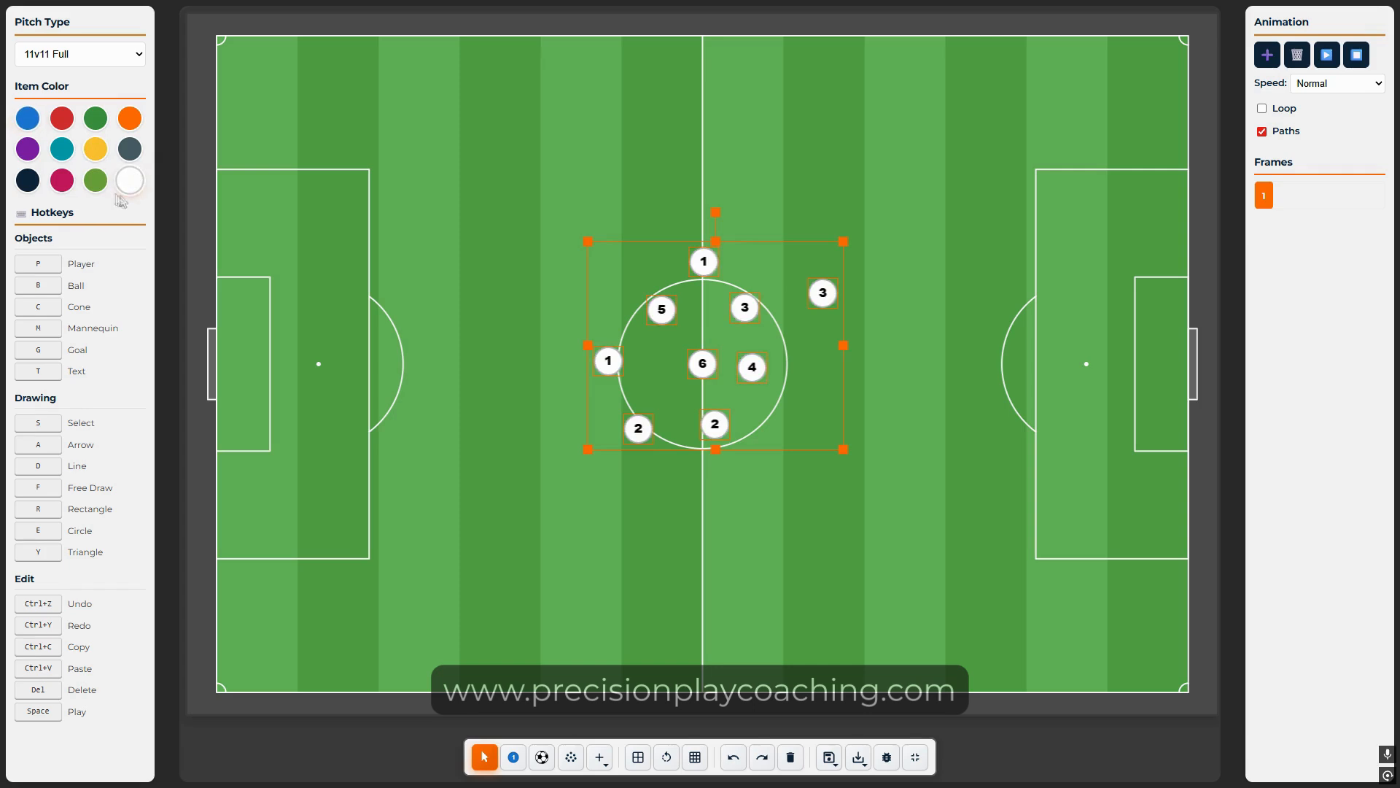
pyautogui.click(28, 118)
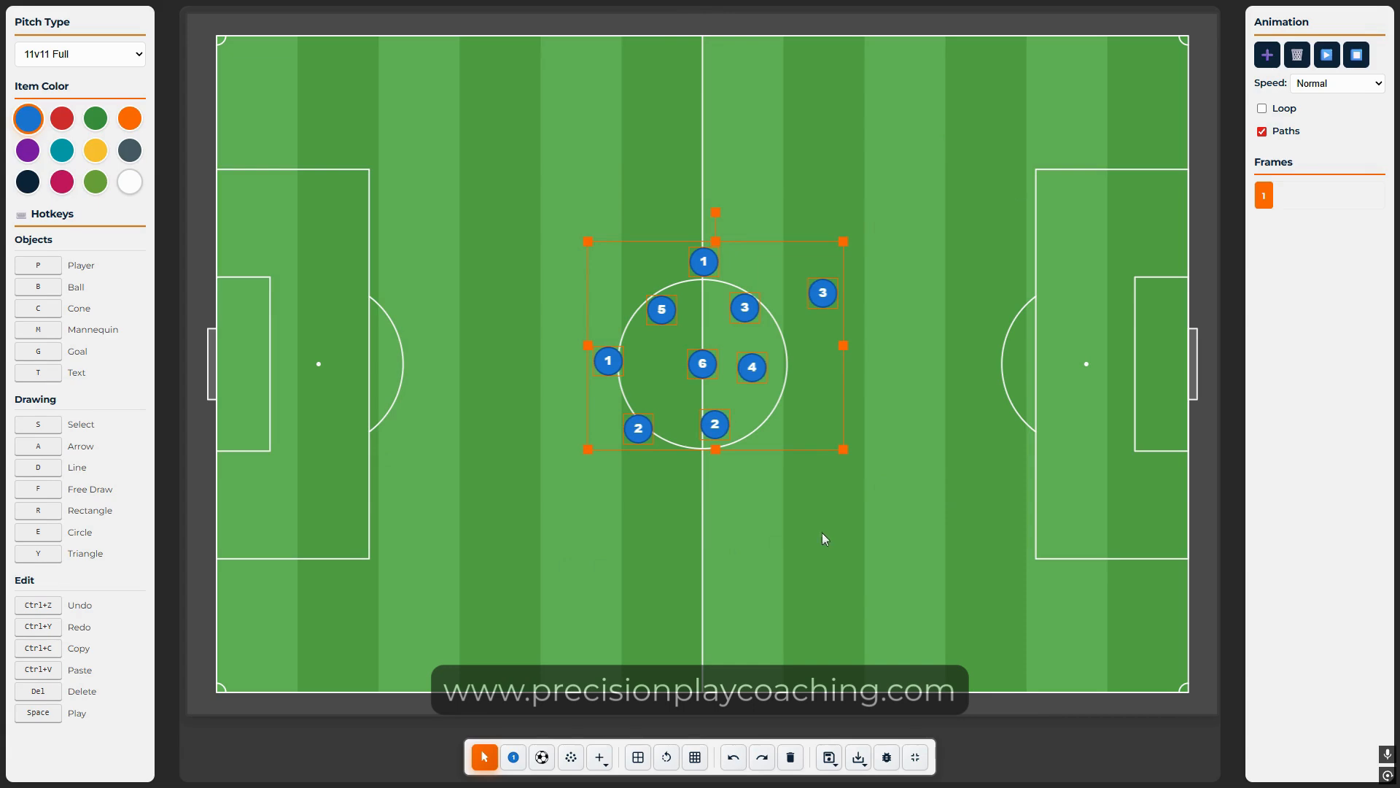
# Step: Copy the players, paste two groups to the upper right and lower left, then clear the pitch
pyautogui.hotkey('ctrl', 'c')
pyautogui.hotkey('ctrl', 'v')
pyautogui.hotkey('ctrl', 'v')
pyautogui.moveTo(519, 251); pyautogui.dragTo(972, 501)
pyautogui.hotkey('ctrl', 'v')
pyautogui.hotkey('ctrl', 'v')
pyautogui.moveTo(1113, 591); pyautogui.dragTo(600, 589)
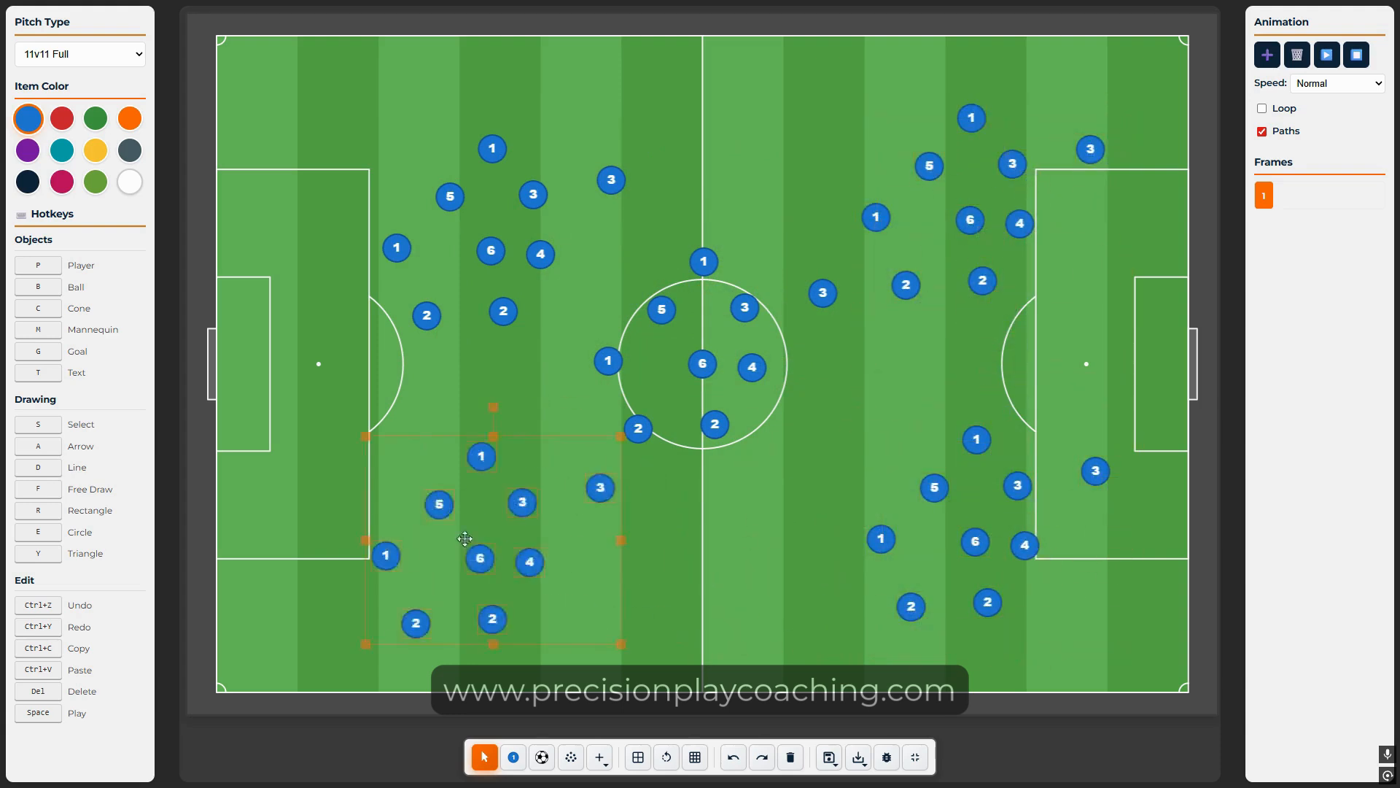
pyautogui.click(795, 575)
pyautogui.click(790, 757)
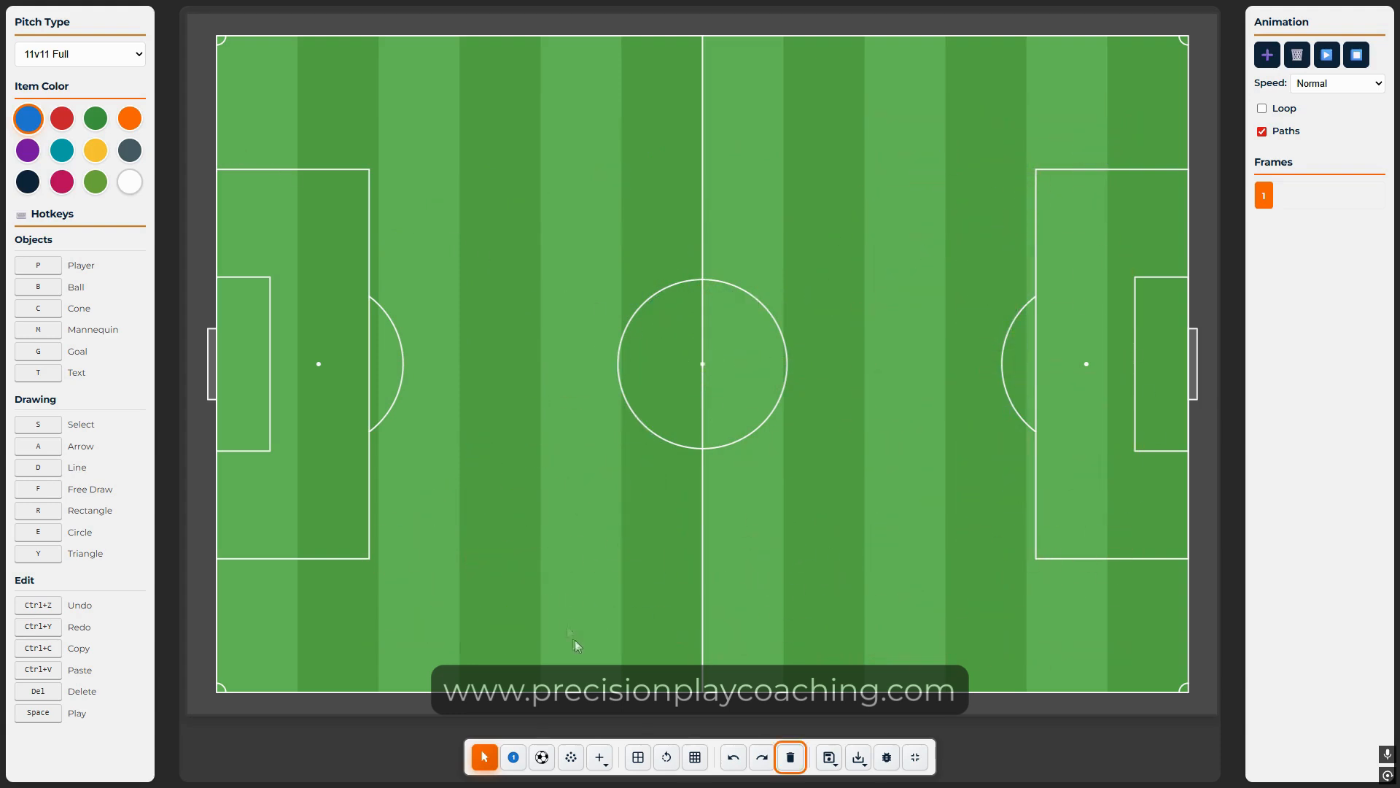
# Step: Add and delete a blue player, then add, nudge and delete a ball at the centre spot
pyautogui.click(513, 757)
pyautogui.press('Delete')
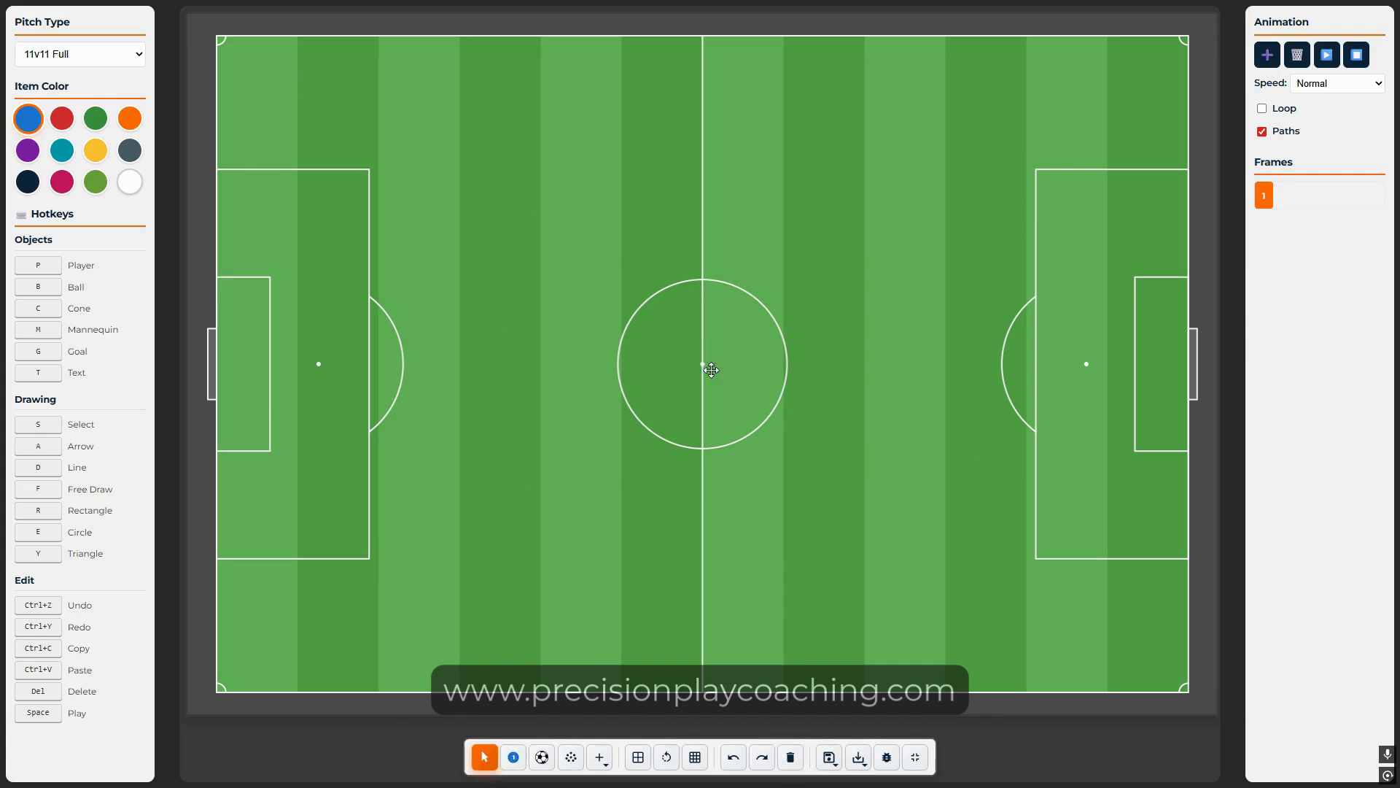
pyautogui.click(541, 757)
pyautogui.click(702, 363)
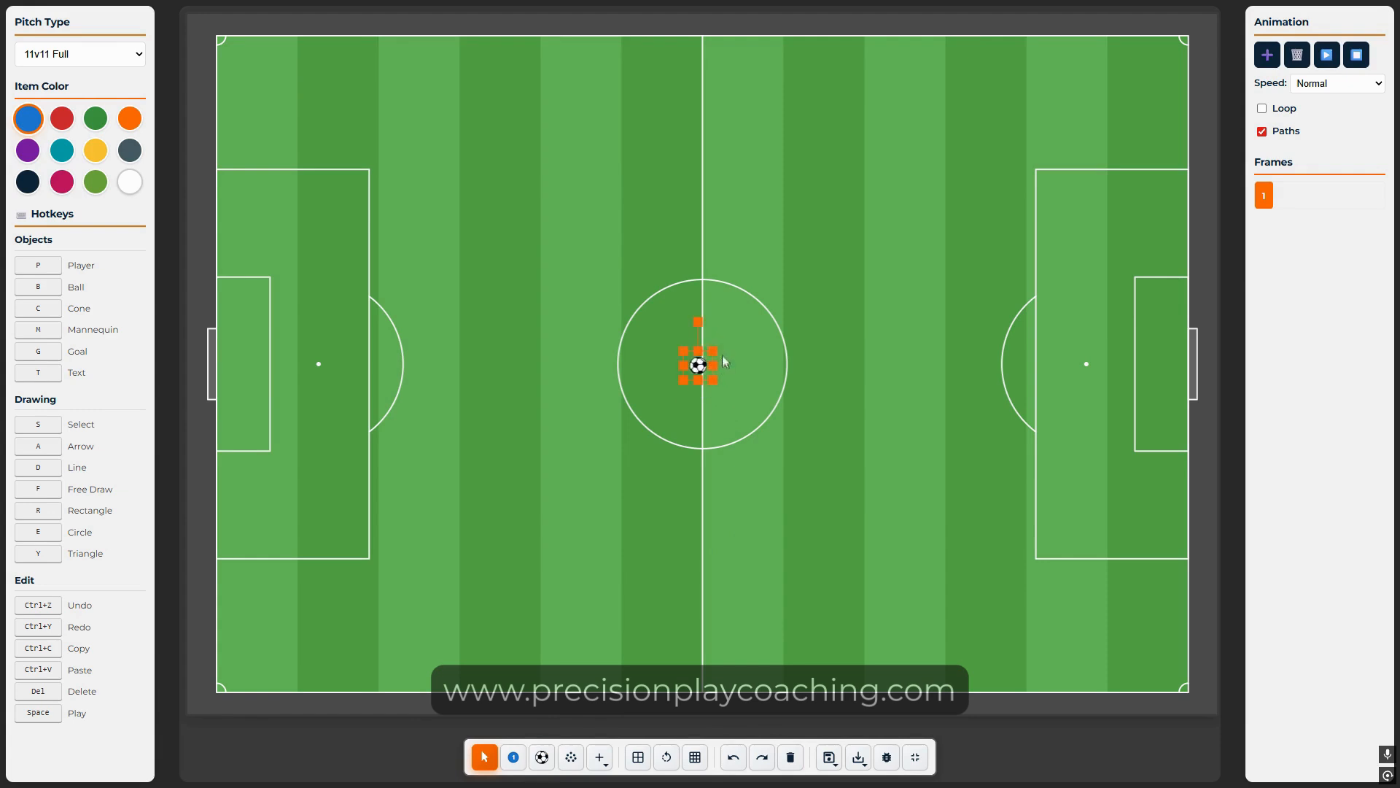
pyautogui.moveTo(706, 360); pyautogui.dragTo(709, 358)
pyautogui.press('Delete')
# Step: Load a blue 4-3-3 formation and a red 3-5-2 team, moving the red CM off the blue ST
pyautogui.click(570, 759)
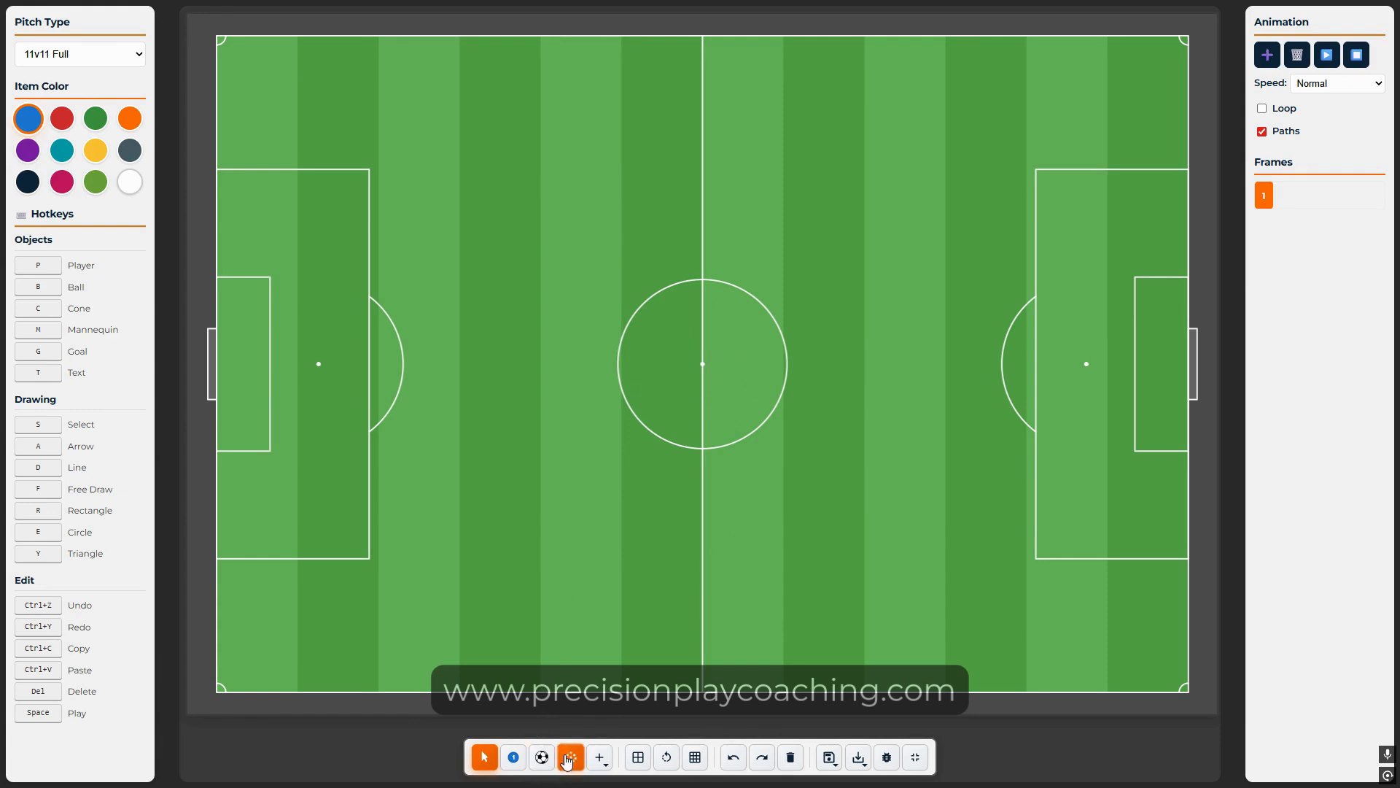
pyautogui.click(571, 759)
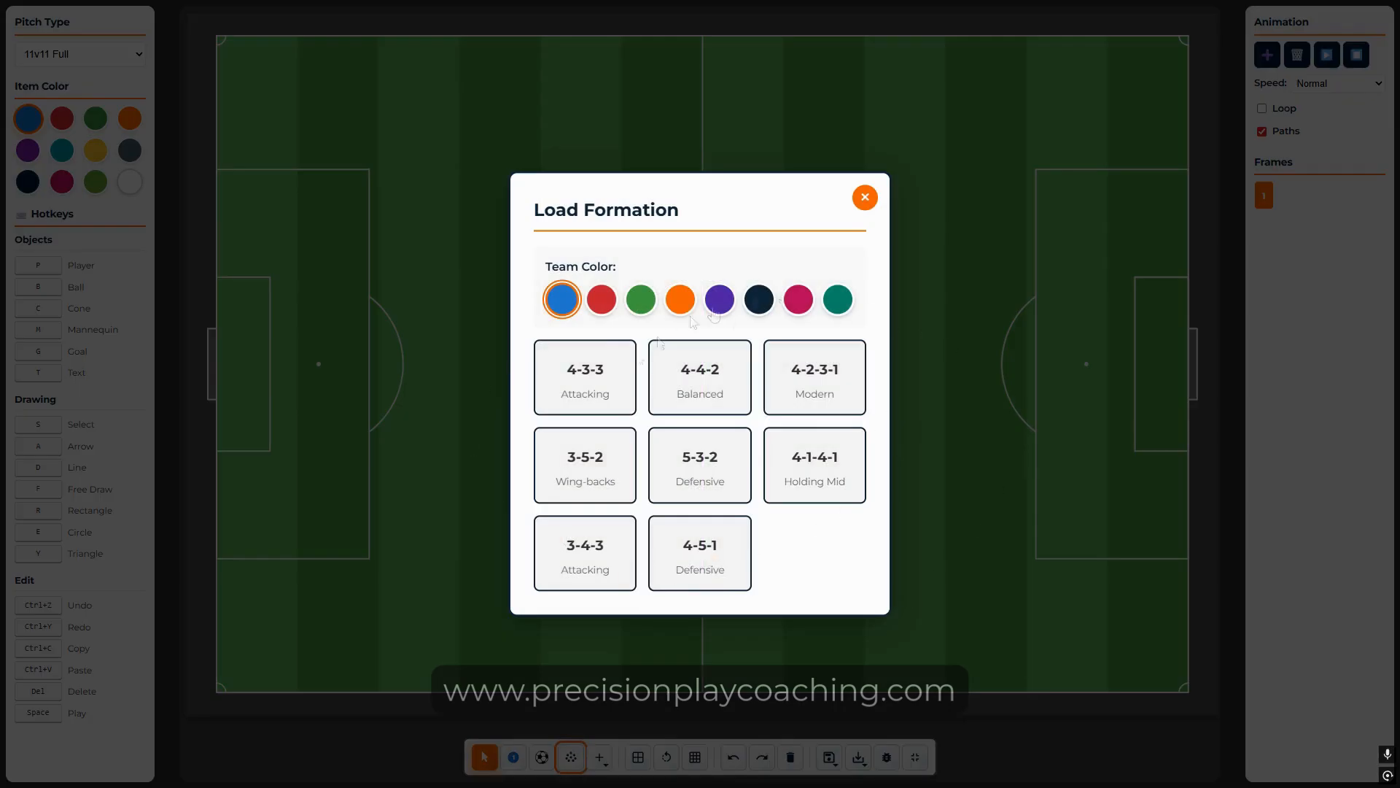
pyautogui.click(589, 375)
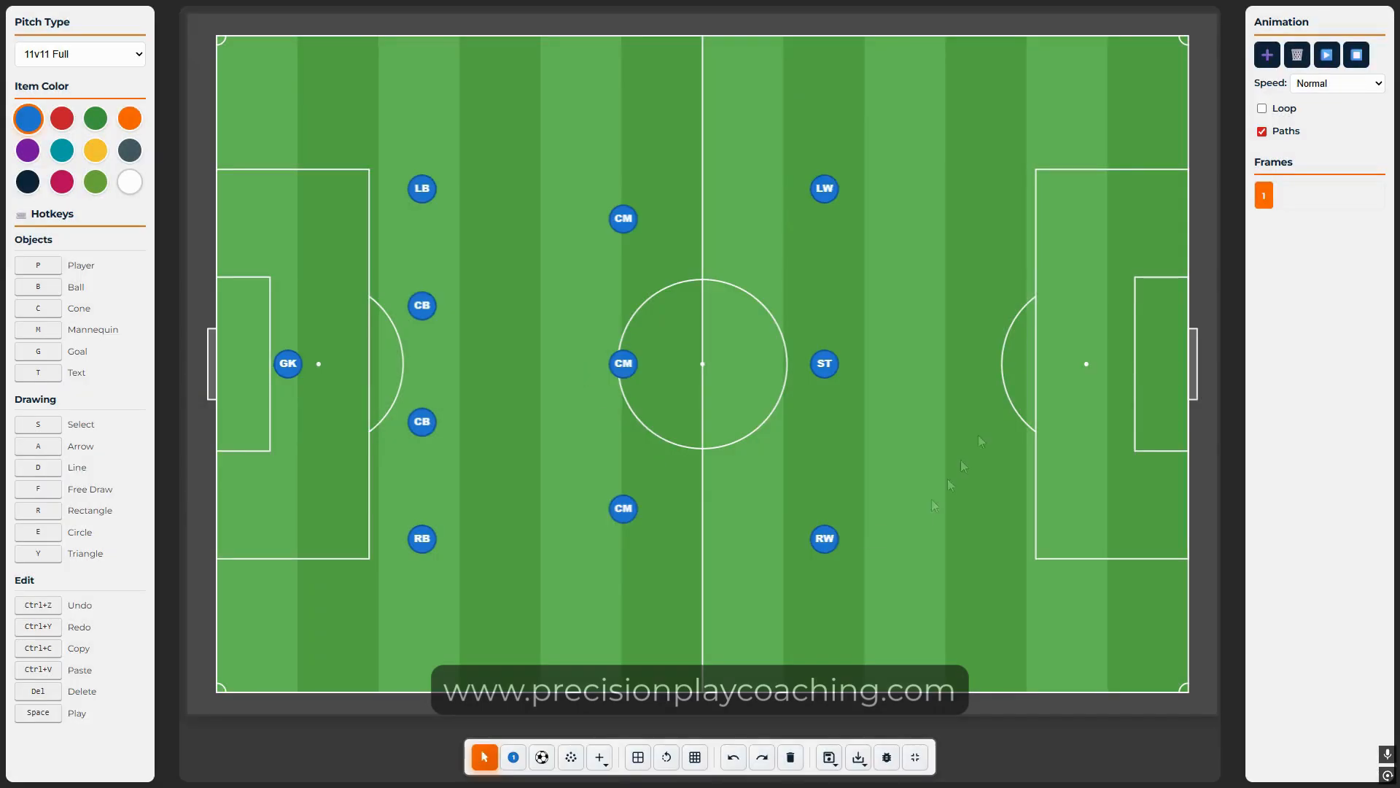
pyautogui.click(573, 764)
pyautogui.click(605, 310)
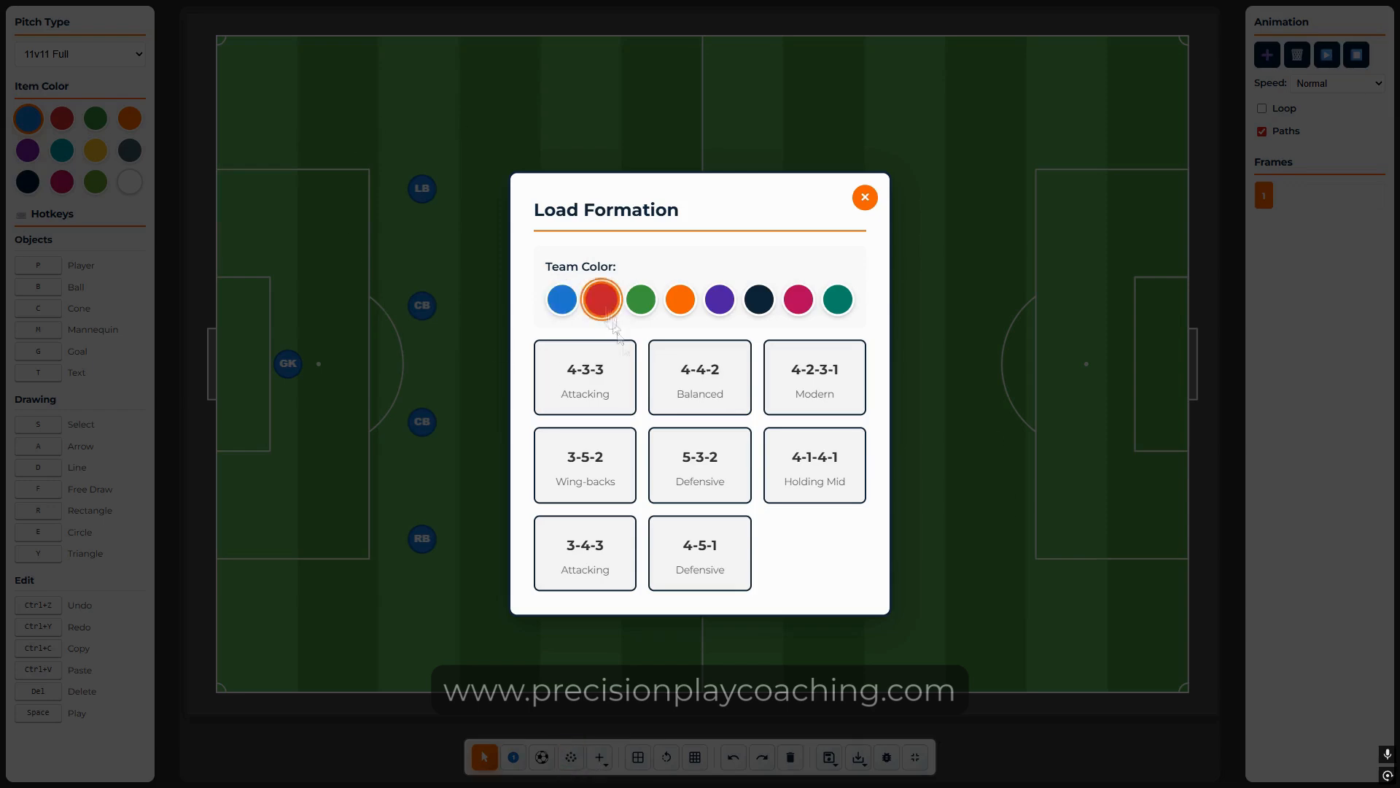
pyautogui.click(591, 475)
pyautogui.moveTo(815, 364); pyautogui.dragTo(793, 363)
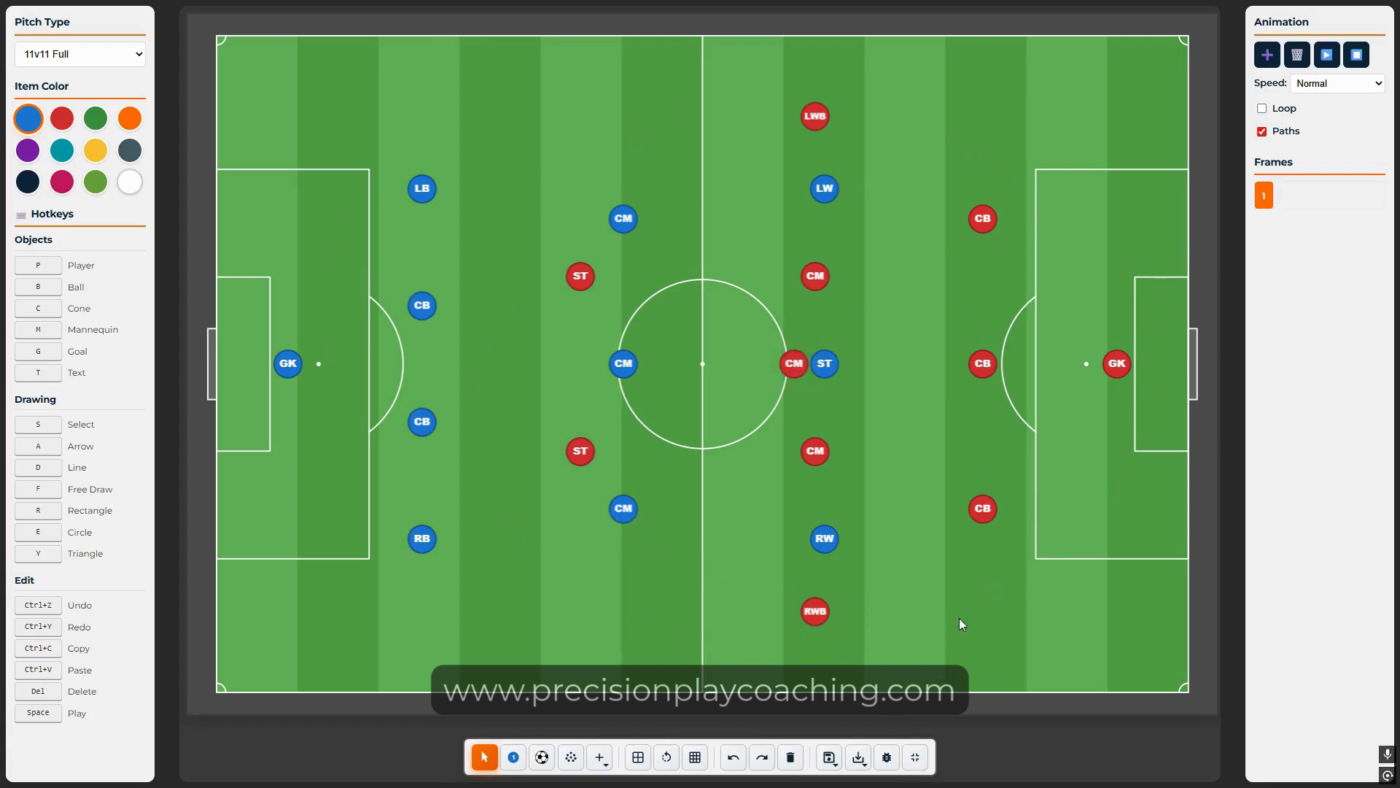
# Step: Rotate the pitch to vertical and back to horizontal twice, then clear all players
pyautogui.click(667, 757)
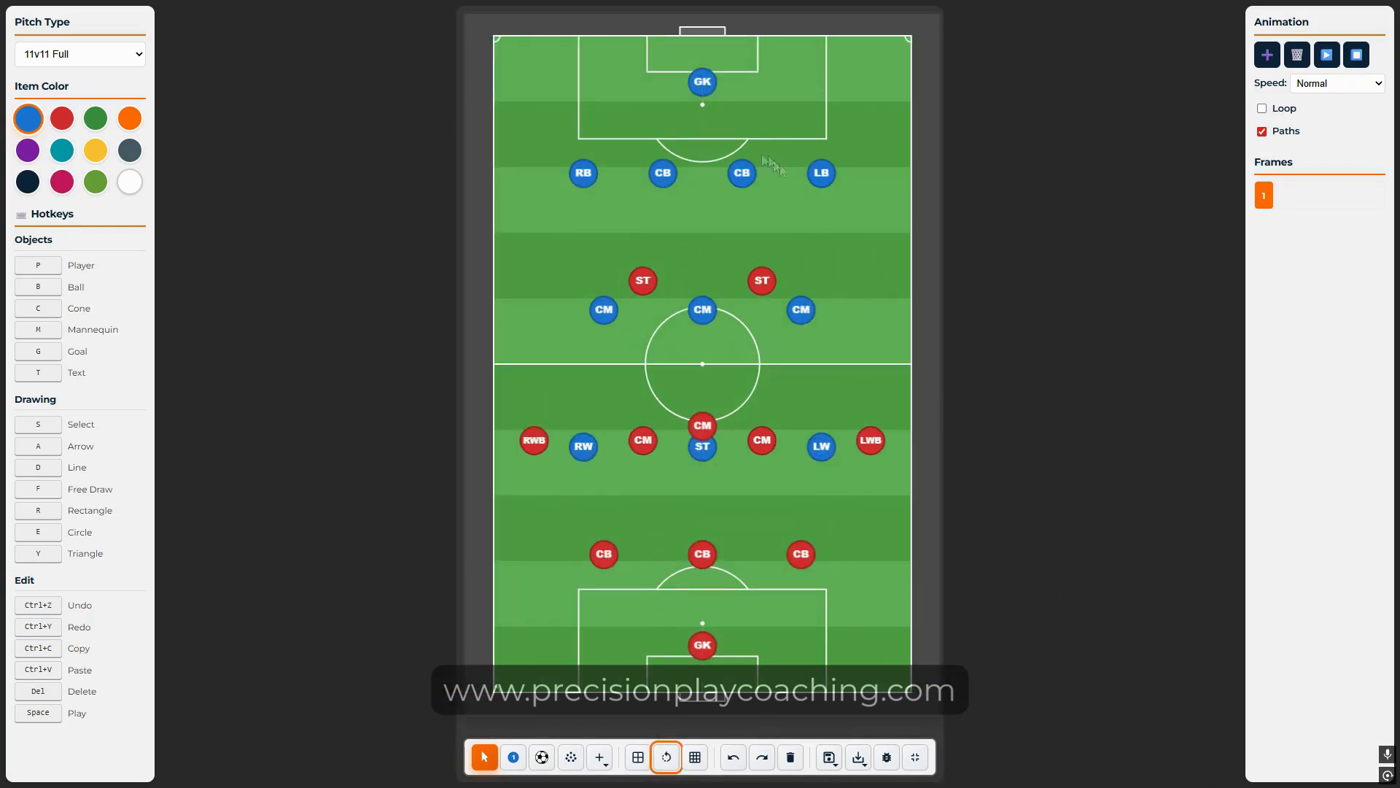
pyautogui.click(665, 763)
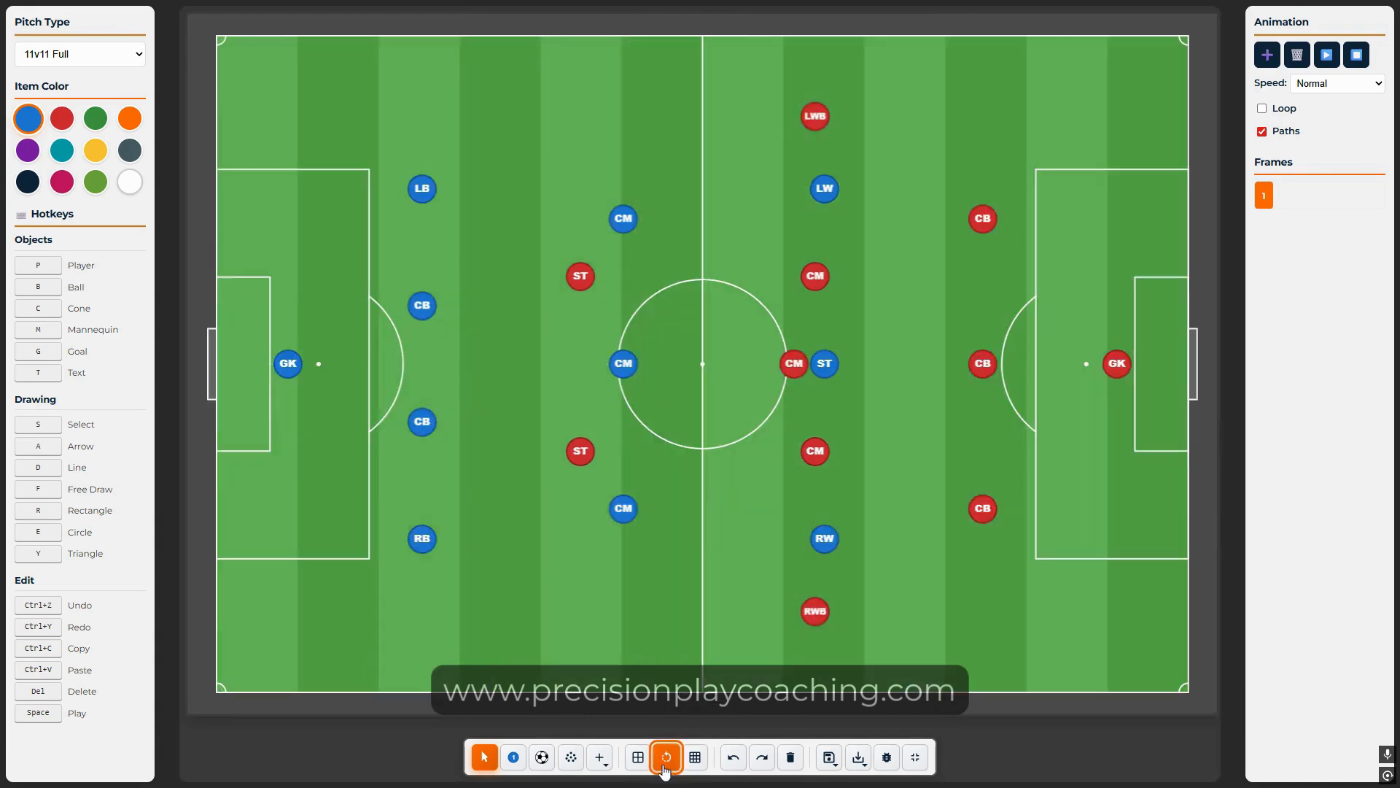
pyautogui.click(665, 763)
pyautogui.click(664, 770)
pyautogui.click(791, 757)
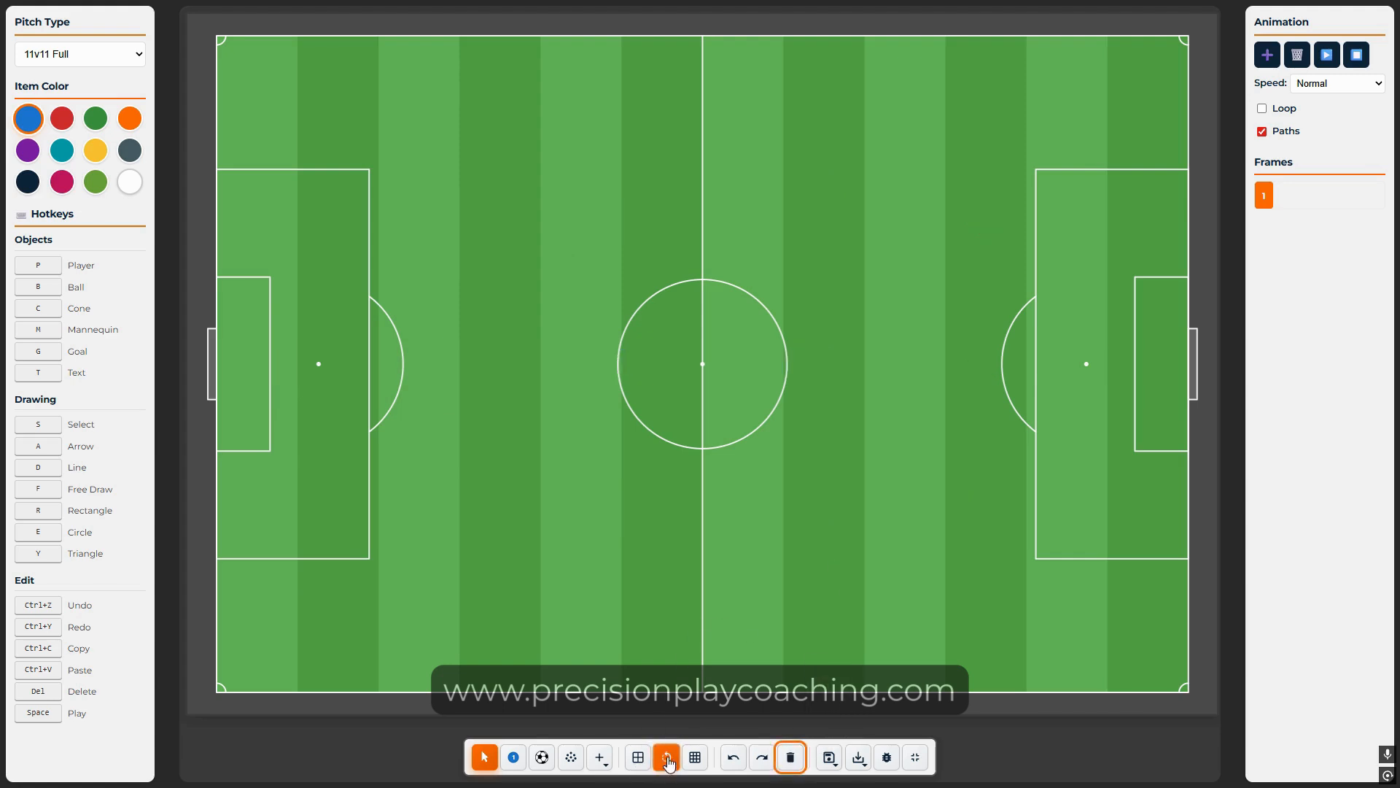
# Step: Add a blue mannequin in the left half
pyautogui.click(600, 757)
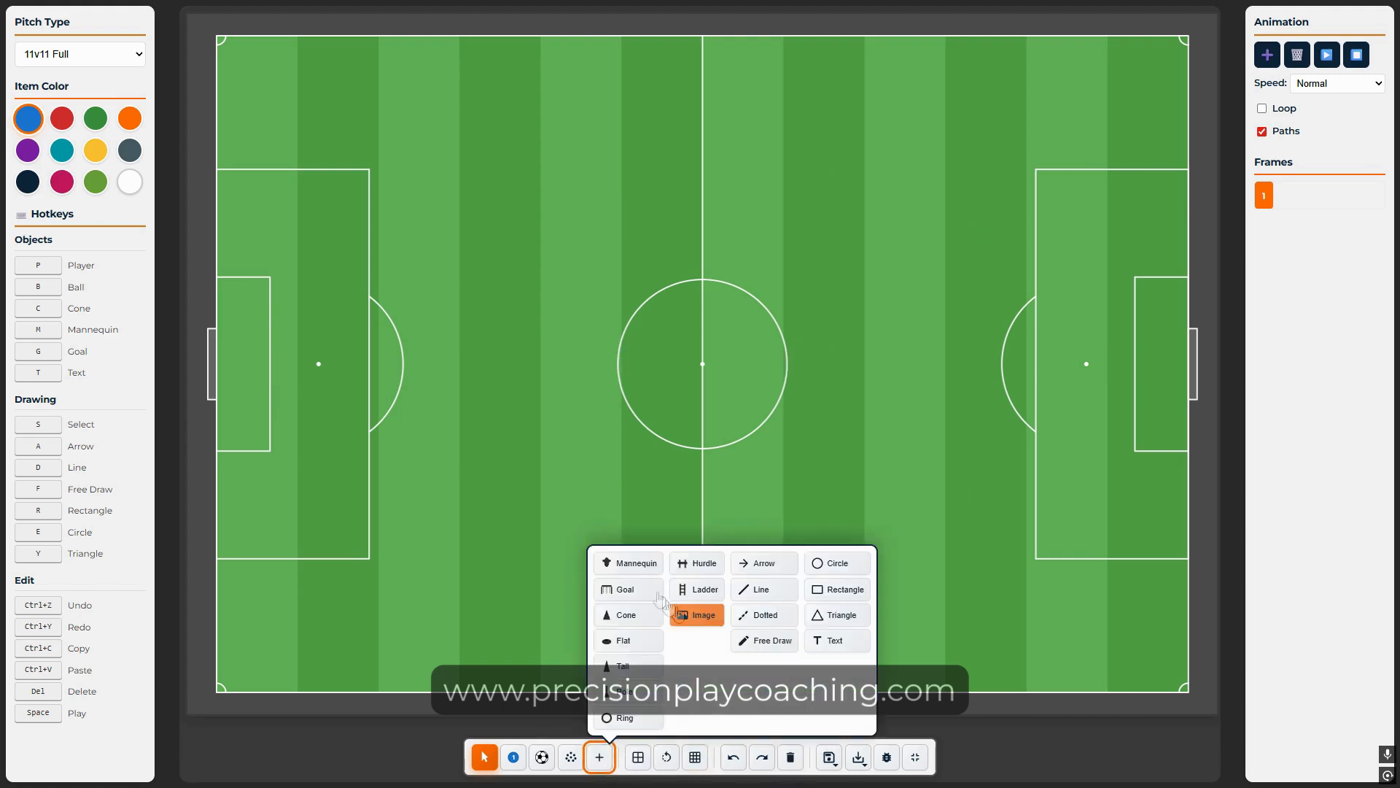
pyautogui.click(632, 563)
pyautogui.click(707, 349)
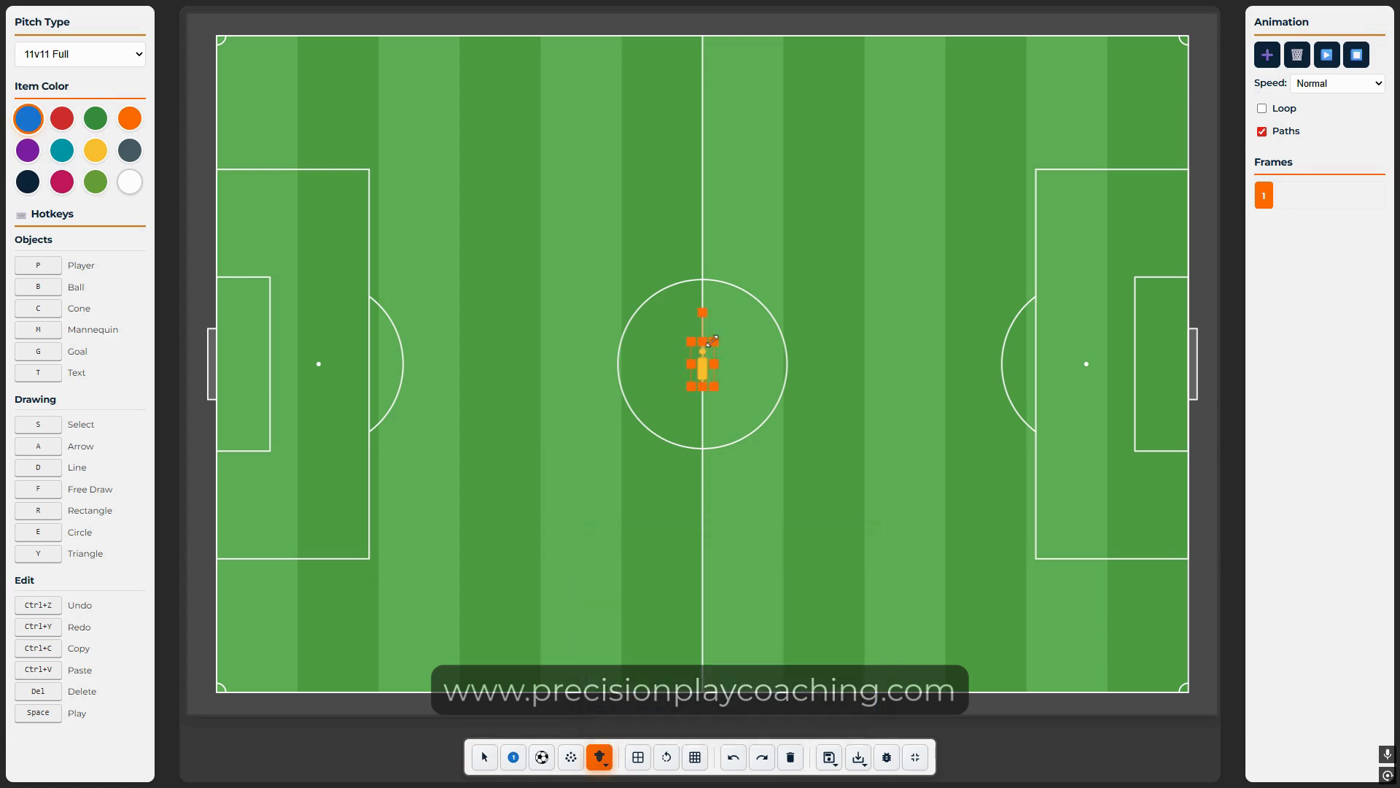
pyautogui.moveTo(707, 346); pyautogui.dragTo(491, 264)
pyautogui.rightClick(496, 270)
pyautogui.click(519, 527)
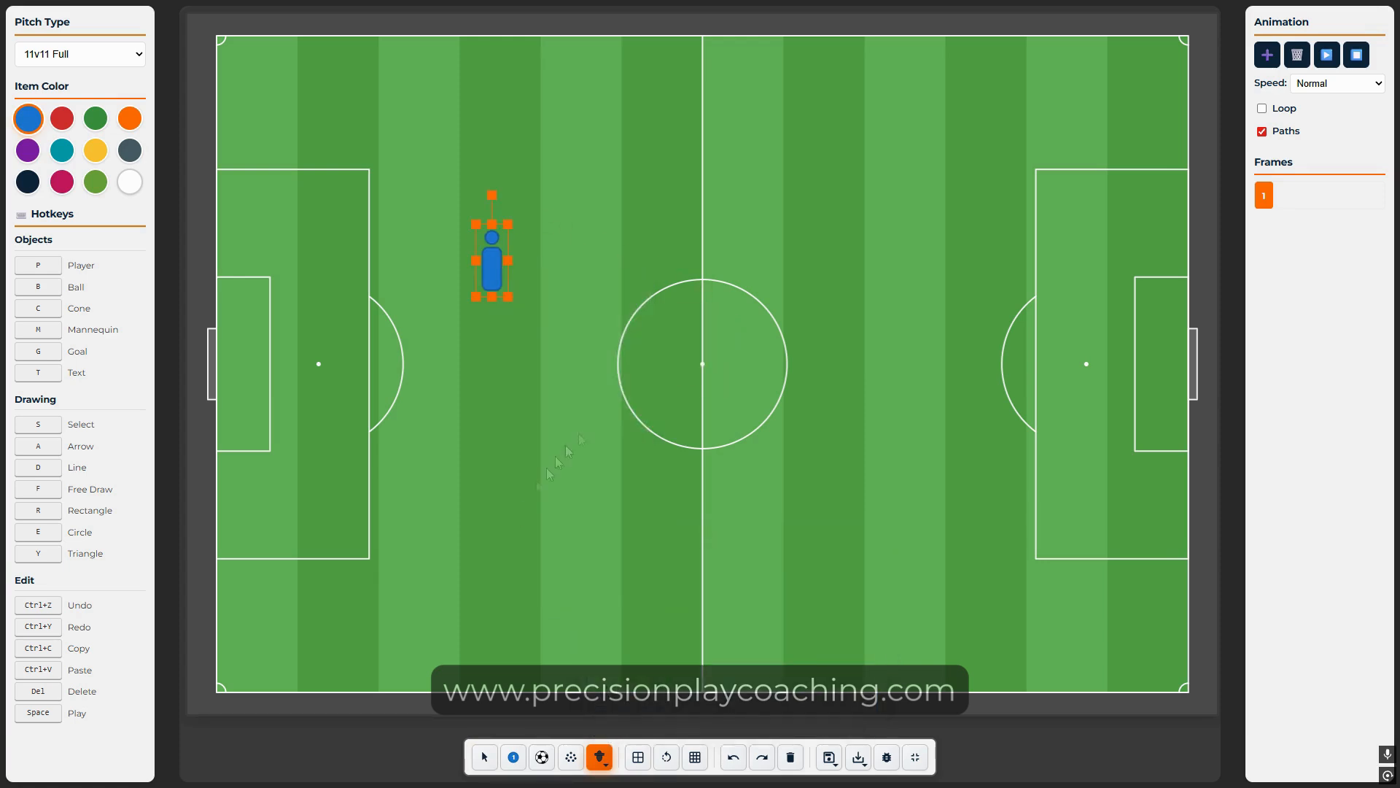
# Step: Add a goal, moving it onto the pitch and enlarging it
pyautogui.click(600, 757)
pyautogui.click(620, 584)
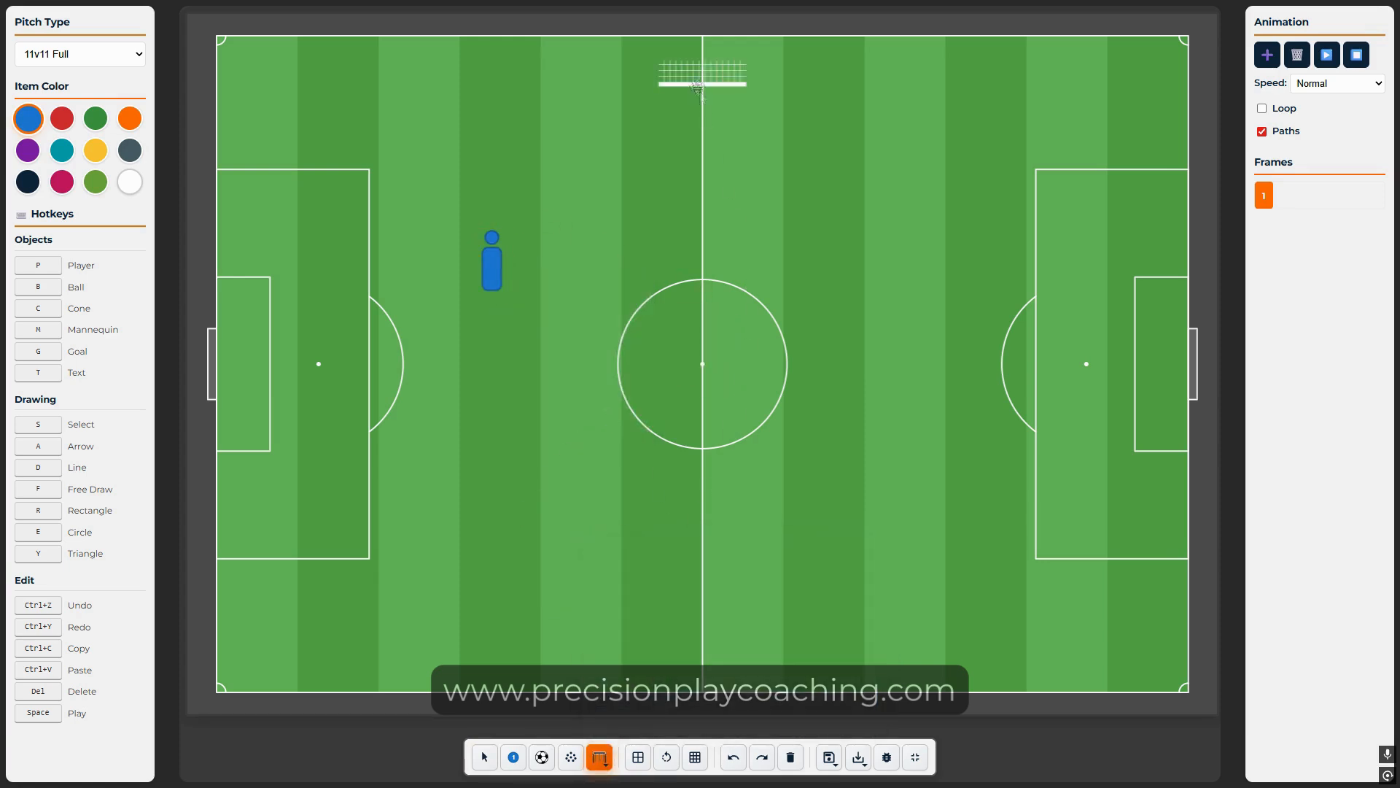
pyautogui.moveTo(703, 77); pyautogui.dragTo(764, 259)
pyautogui.moveTo(693, 227); pyautogui.dragTo(619, 164)
# Step: Add a slate grey cone left of centre and recolour the goal orange
pyautogui.click(600, 757)
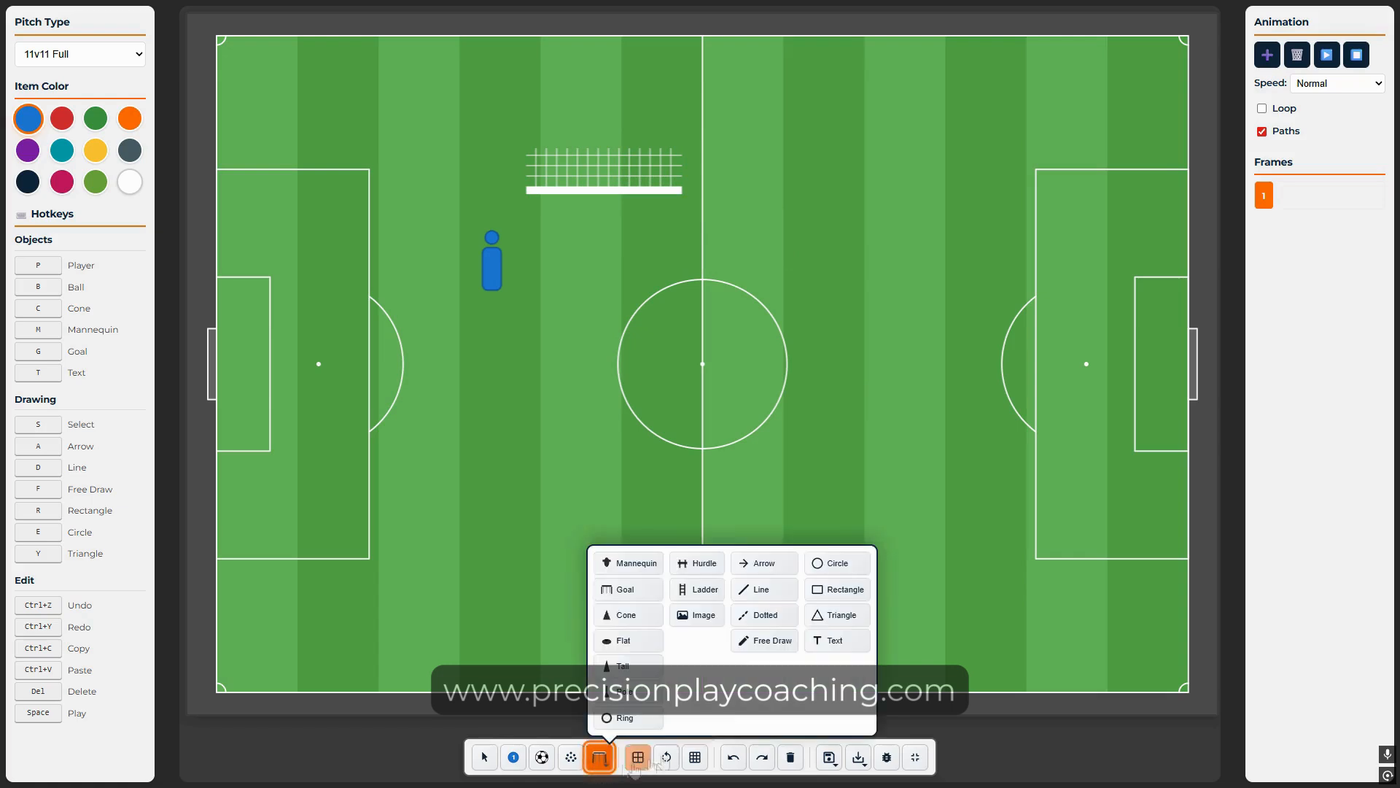
pyautogui.click(642, 616)
pyautogui.moveTo(702, 351); pyautogui.dragTo(475, 387)
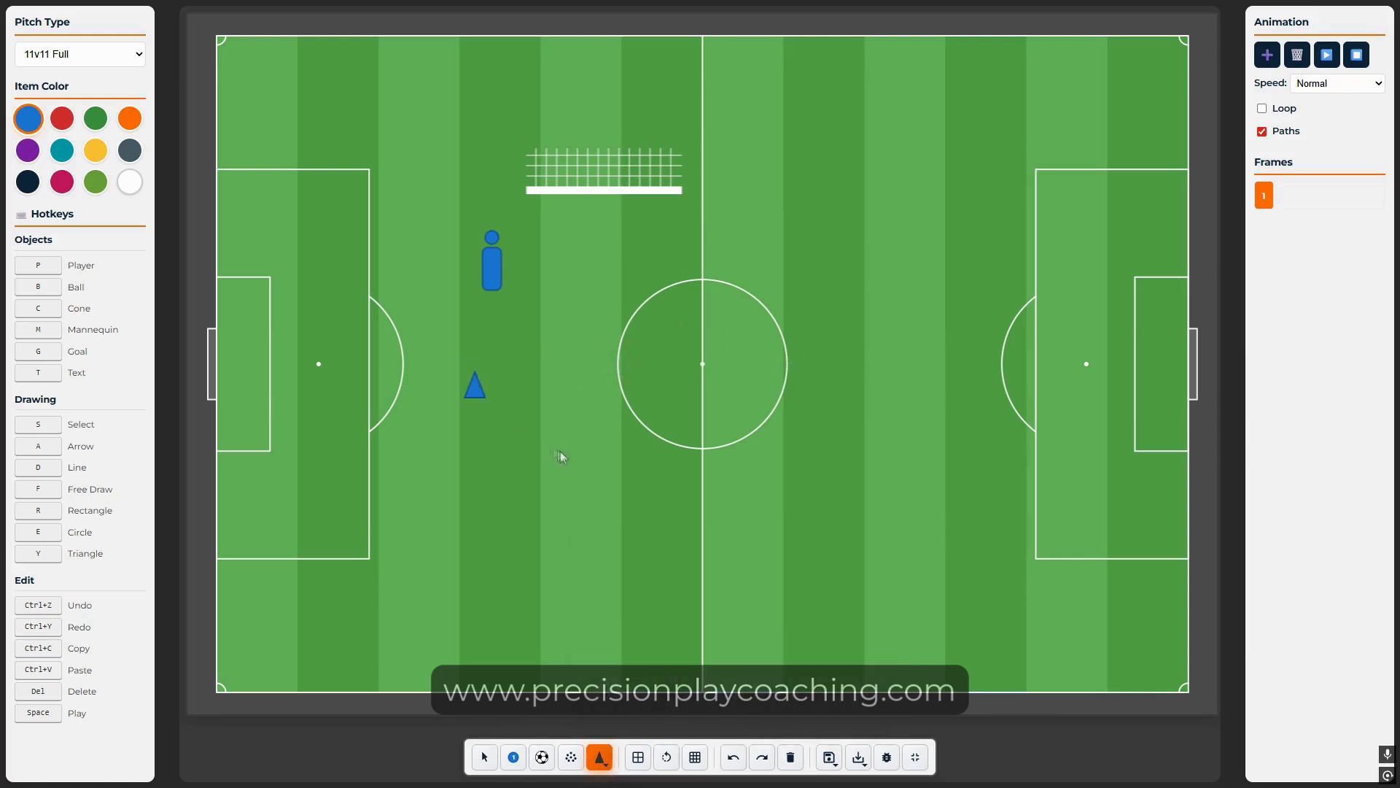
pyautogui.click(477, 385)
pyautogui.rightClick(475, 377)
pyautogui.click(522, 587)
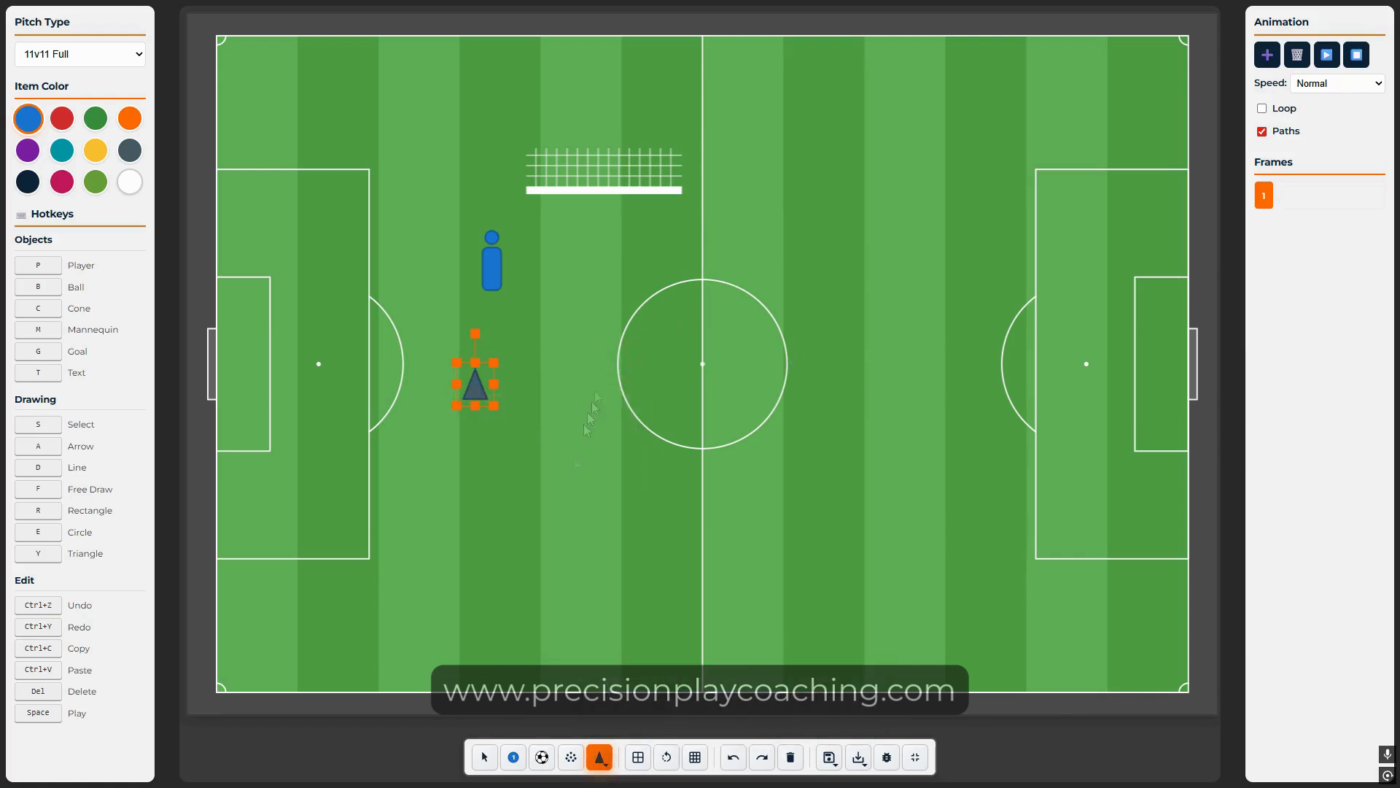
pyautogui.click(601, 184)
pyautogui.rightClick(602, 186)
pyautogui.click(689, 421)
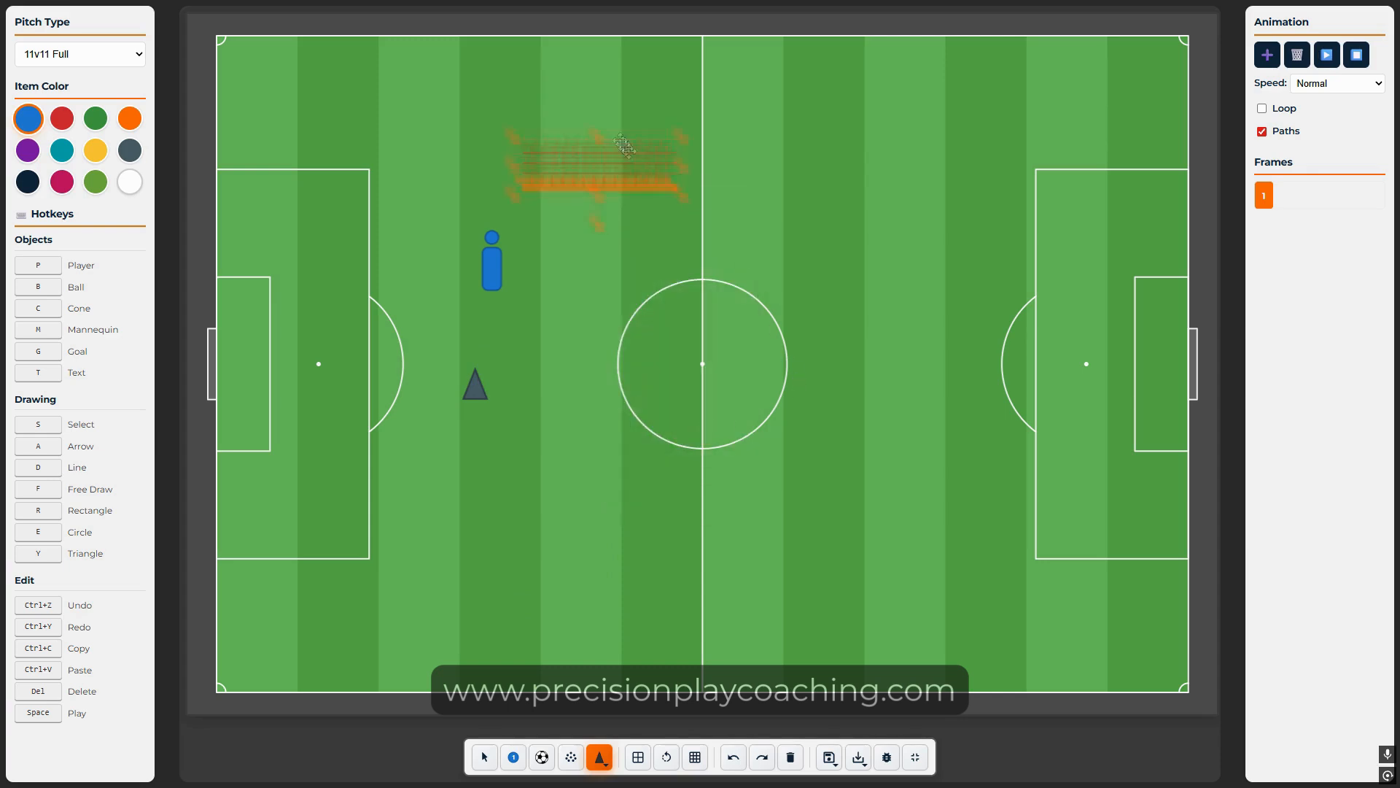
# Step: Add an enlarged crimson flat disc left of the centre circle
pyautogui.click(600, 757)
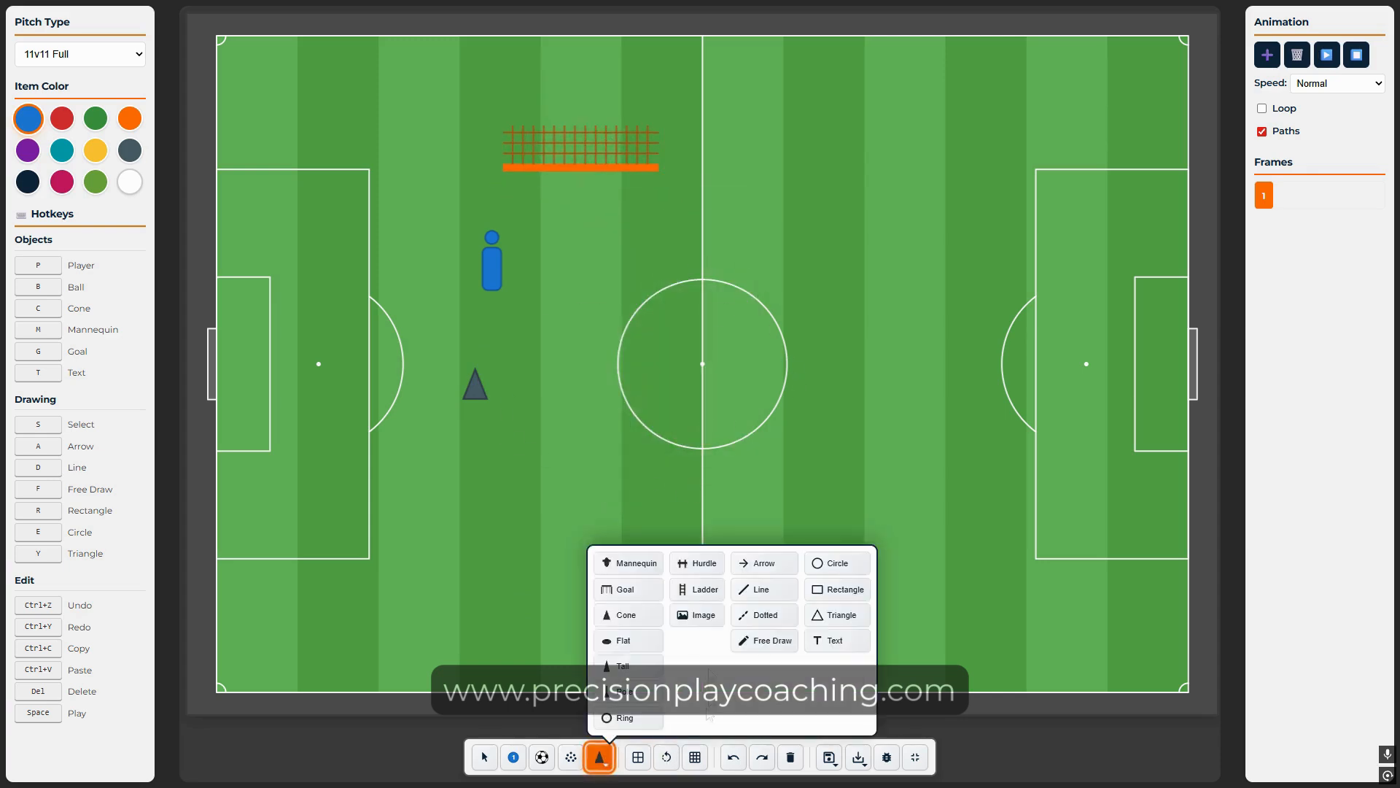
pyautogui.click(616, 637)
pyautogui.rightClick(547, 394)
pyautogui.moveTo(702, 365); pyautogui.dragTo(618, 337)
pyautogui.click(644, 658)
pyautogui.click(692, 416)
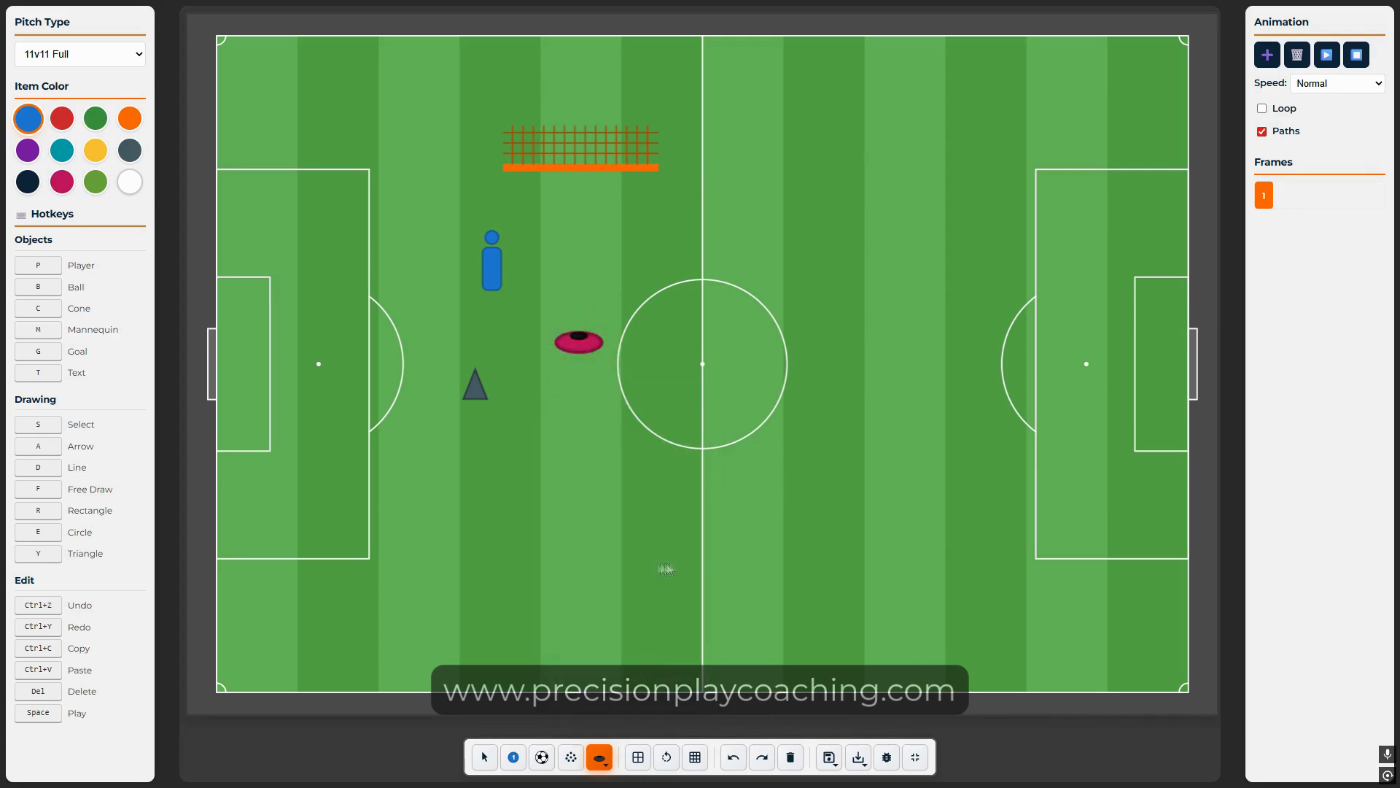
# Step: Add a red tall cone above and left of the pitch centre
pyautogui.click(599, 758)
pyautogui.click(647, 665)
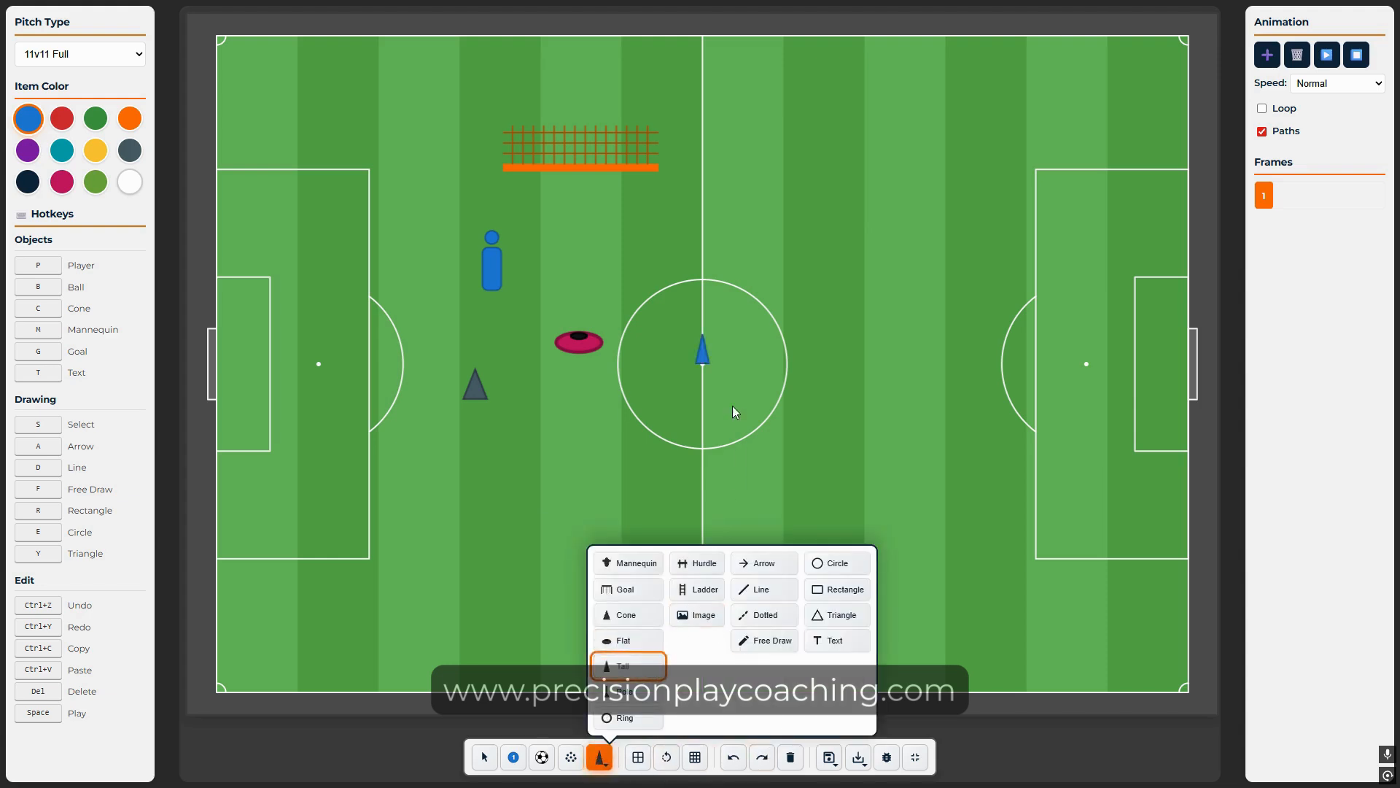
pyautogui.rightClick(719, 331)
pyautogui.click(773, 512)
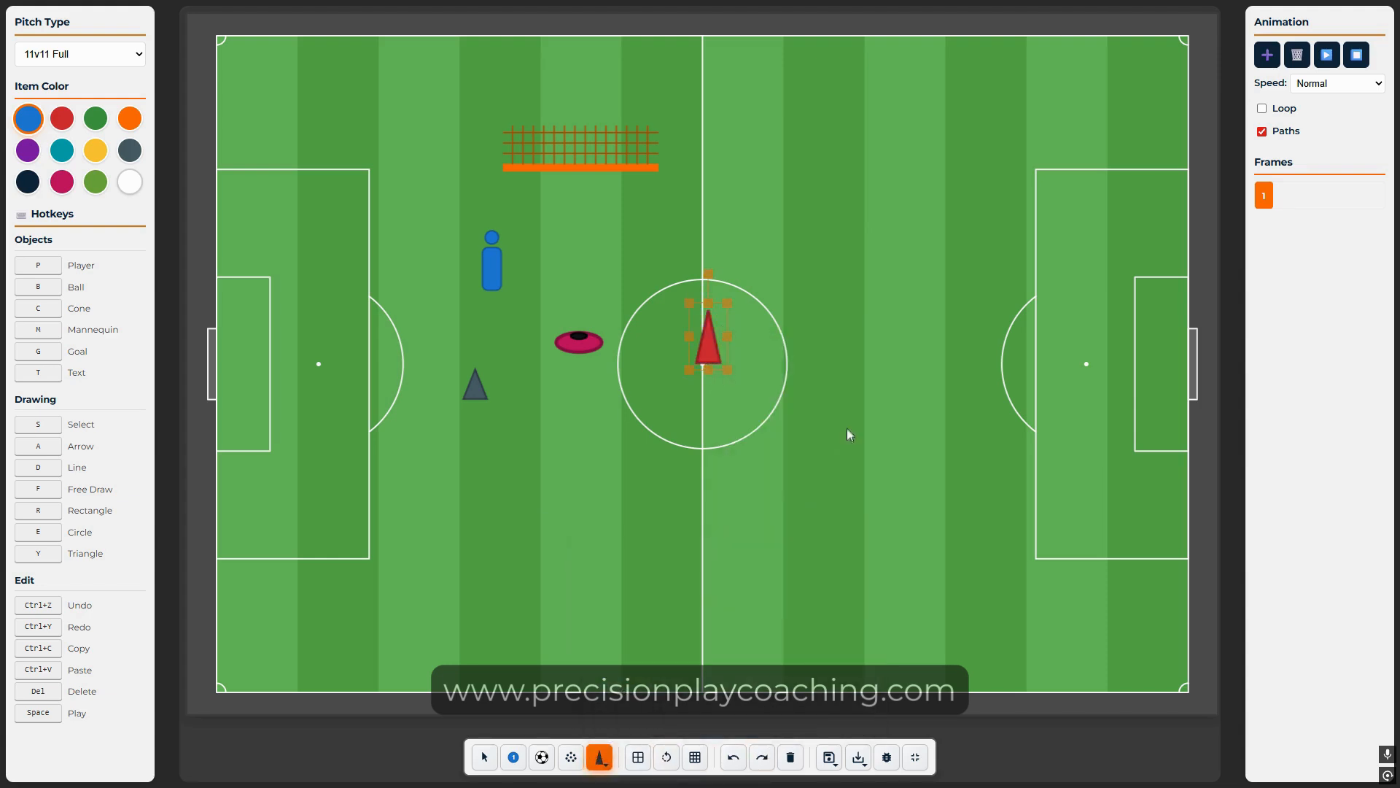
pyautogui.moveTo(688, 348); pyautogui.dragTo(633, 264)
pyautogui.click(717, 491)
# Step: Add a pole on a base down-left of centre, colouring it navy then yellow
pyautogui.click(601, 756)
pyautogui.click(630, 692)
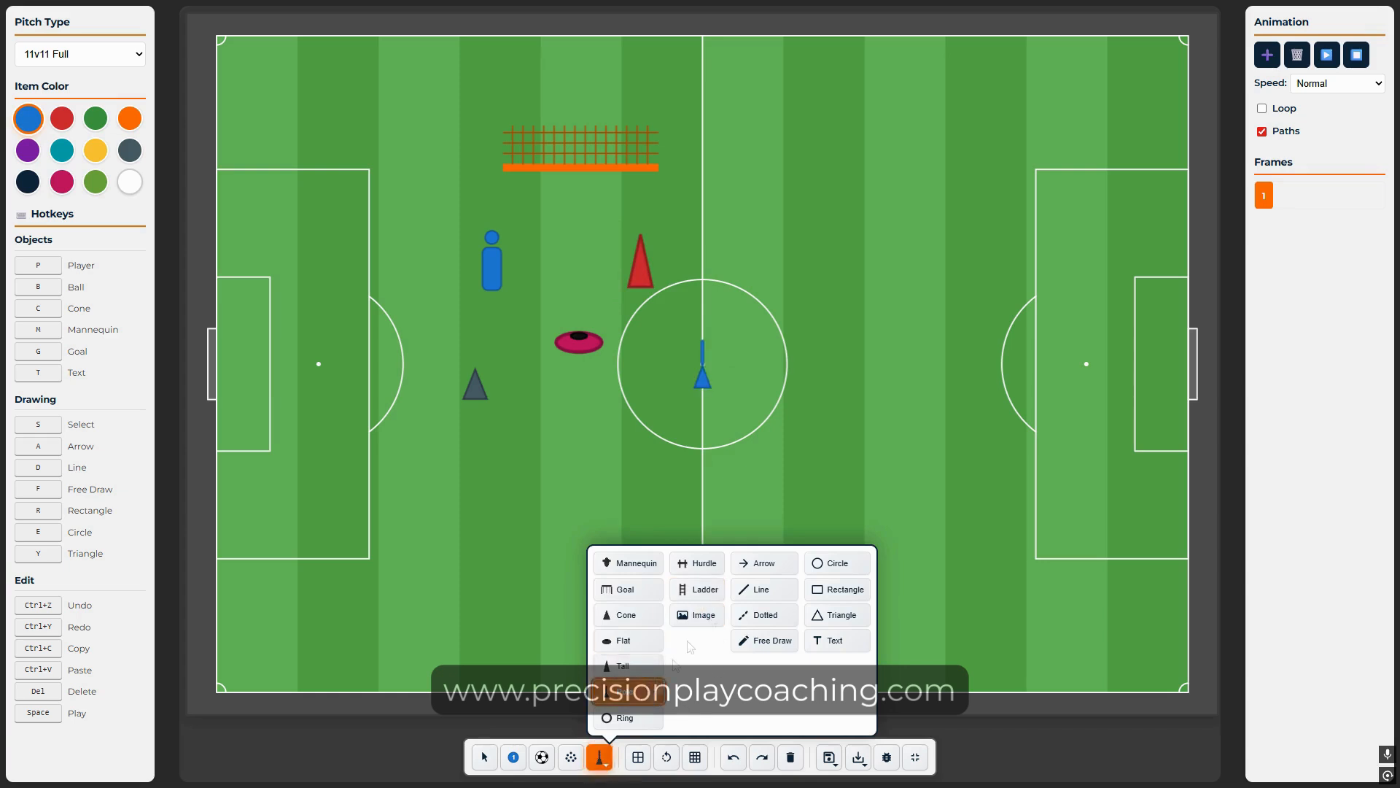
pyautogui.click(705, 368)
pyautogui.moveTo(704, 368); pyautogui.dragTo(403, 466)
pyautogui.rightClick(512, 466)
pyautogui.click(577, 722)
pyautogui.rightClick(407, 482)
pyautogui.click(436, 738)
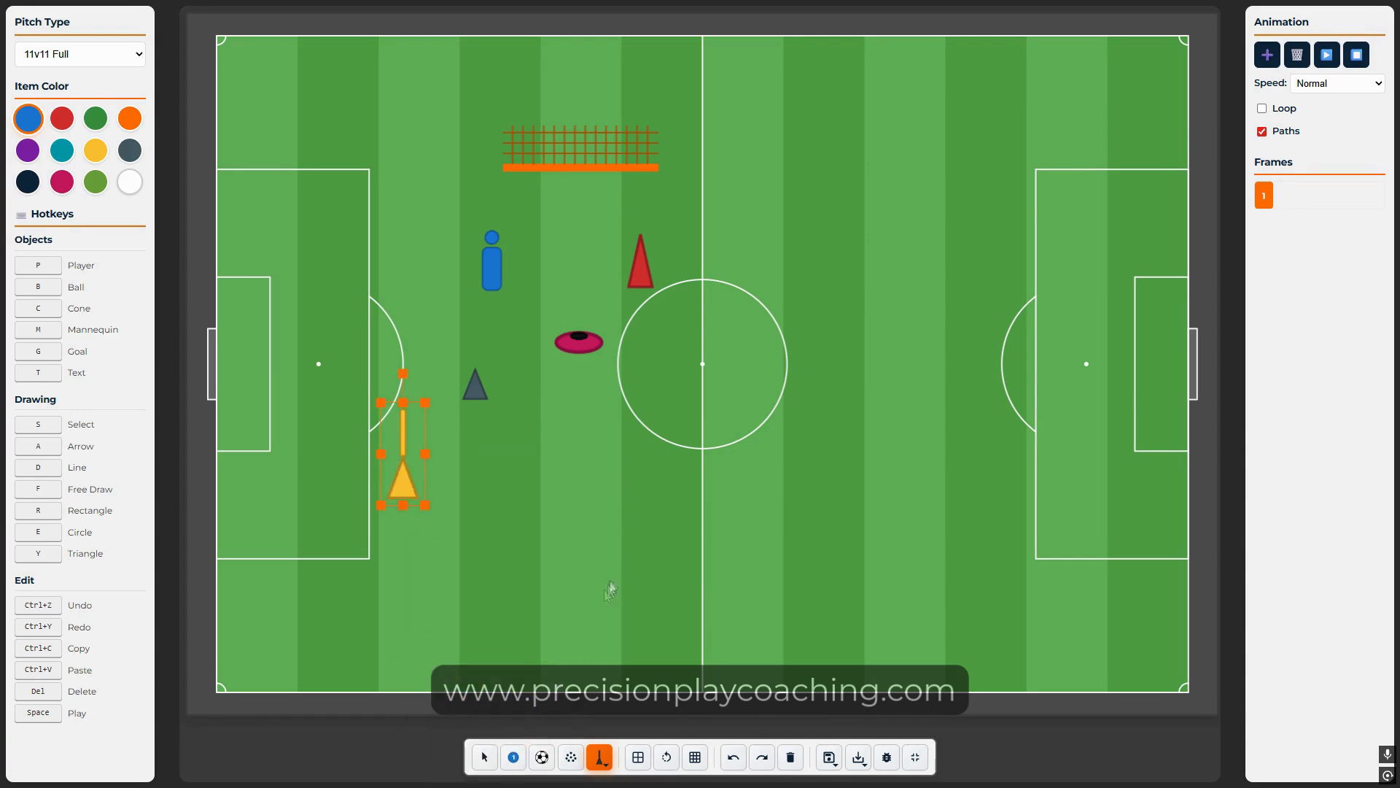
# Step: Add a ring down-left of centre and a yellow hurdle below the mannequin area
pyautogui.click(599, 757)
pyautogui.click(639, 714)
pyautogui.moveTo(726, 383); pyautogui.dragTo(519, 481)
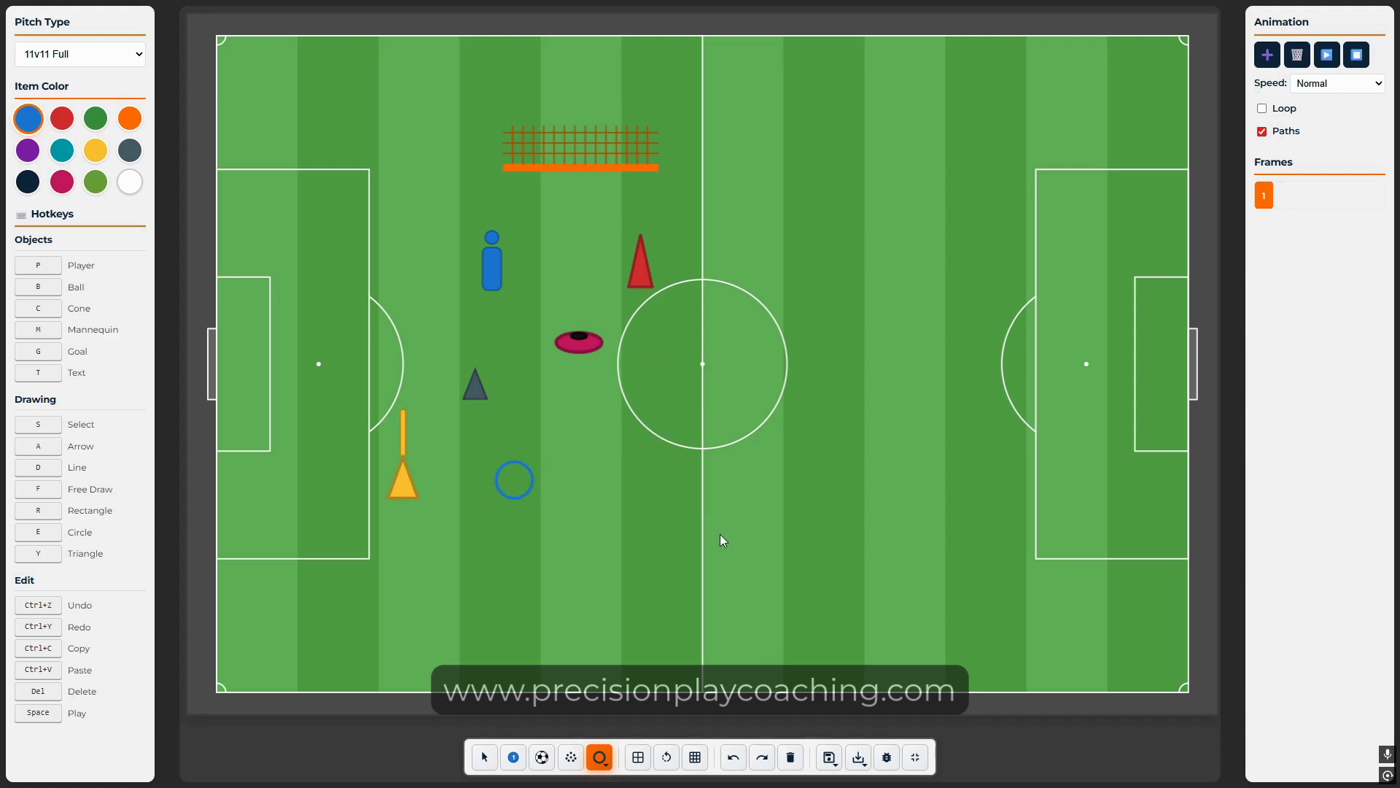
pyautogui.click(599, 757)
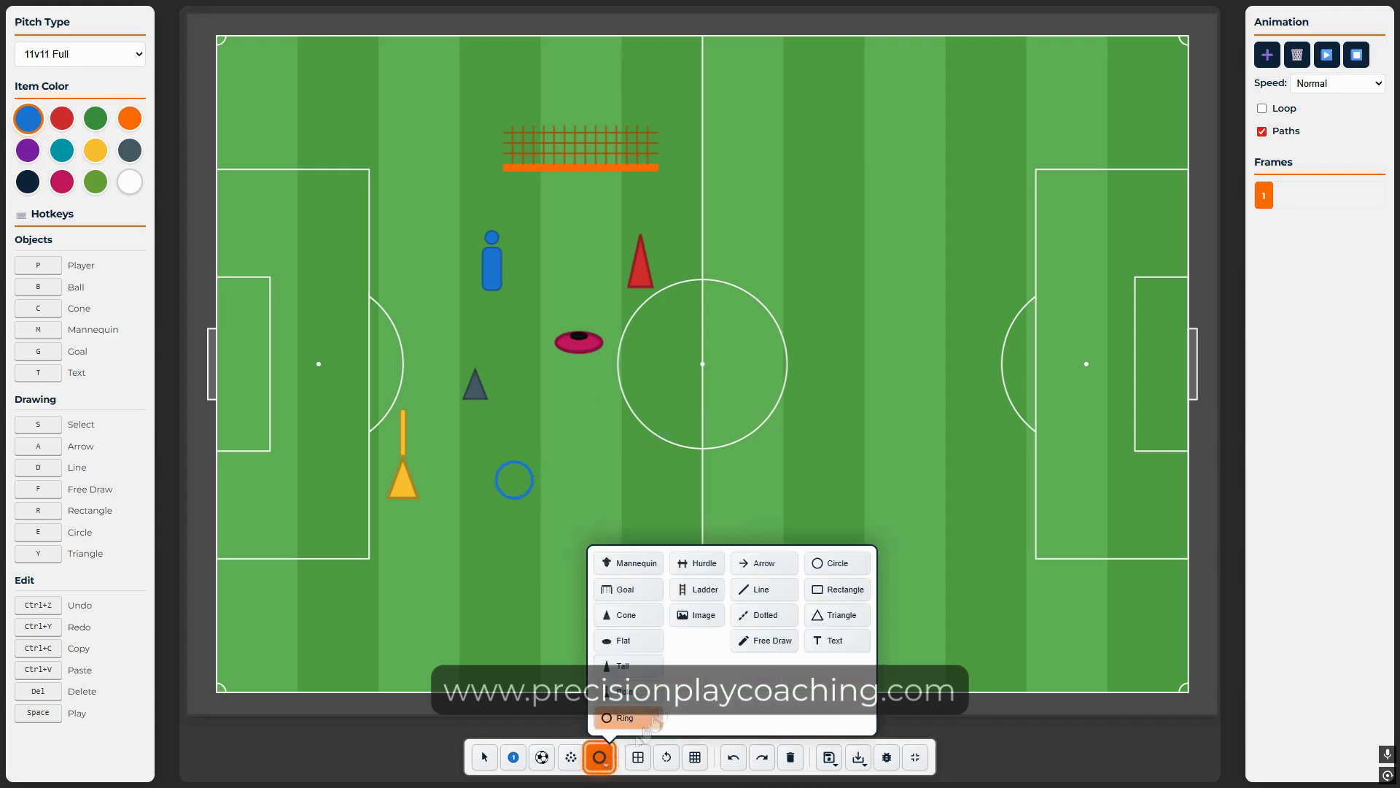
pyautogui.click(698, 563)
pyautogui.moveTo(723, 377); pyautogui.dragTo(590, 467)
pyautogui.rightClick(591, 467)
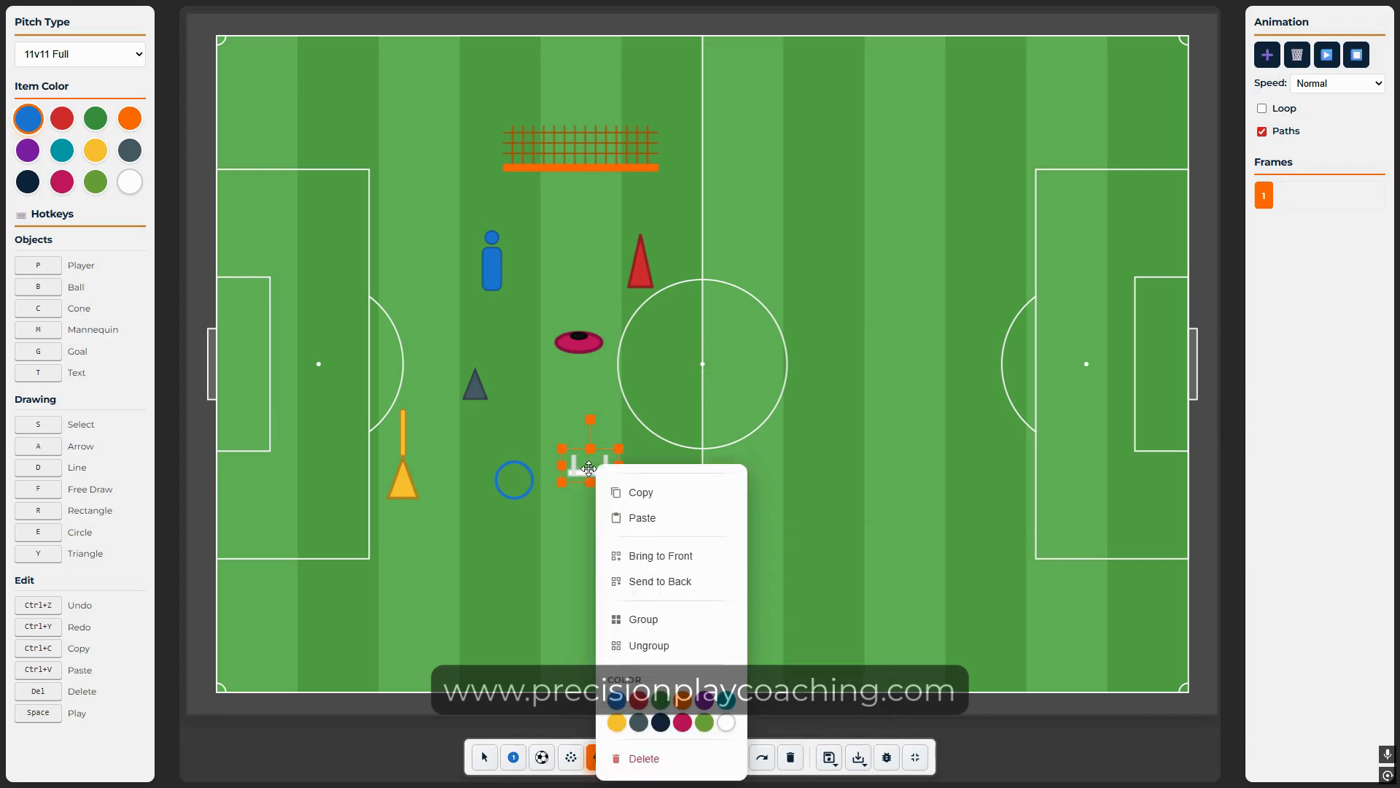
pyautogui.click(621, 722)
# Step: Add a red ladder and move it left onto the centre circle
pyautogui.click(599, 757)
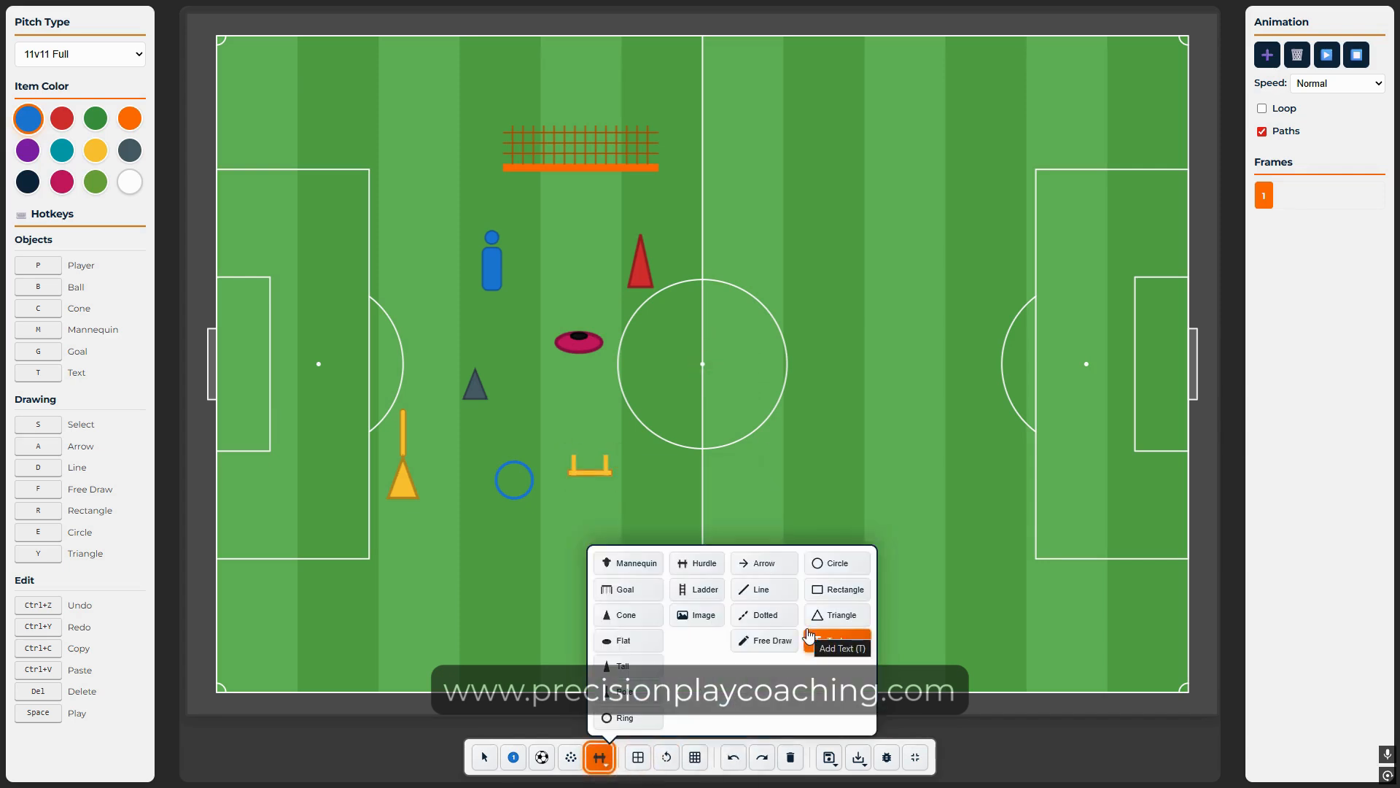
pyautogui.click(698, 589)
pyautogui.rightClick(728, 375)
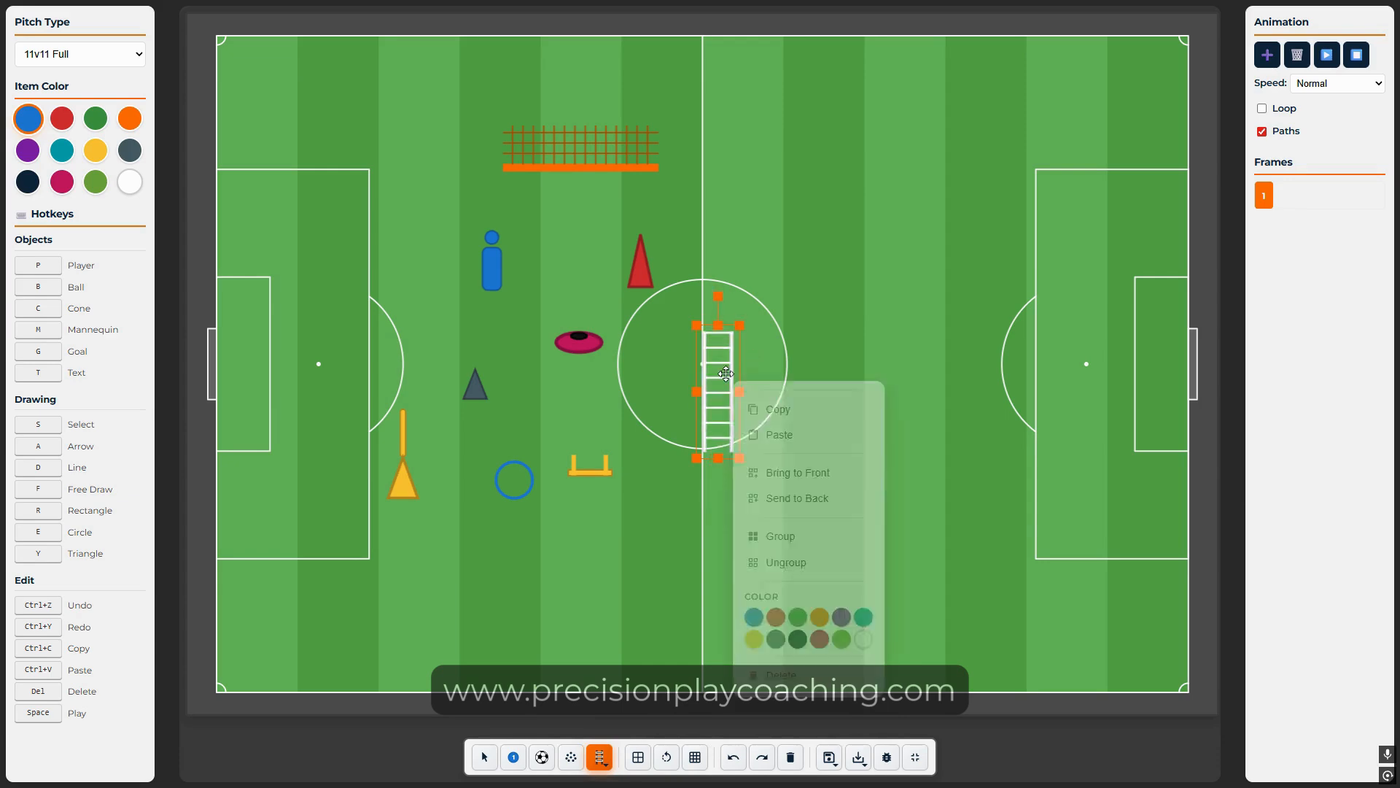
pyautogui.click(770, 616)
pyautogui.moveTo(719, 411); pyautogui.dragTo(663, 411)
pyautogui.click(870, 434)
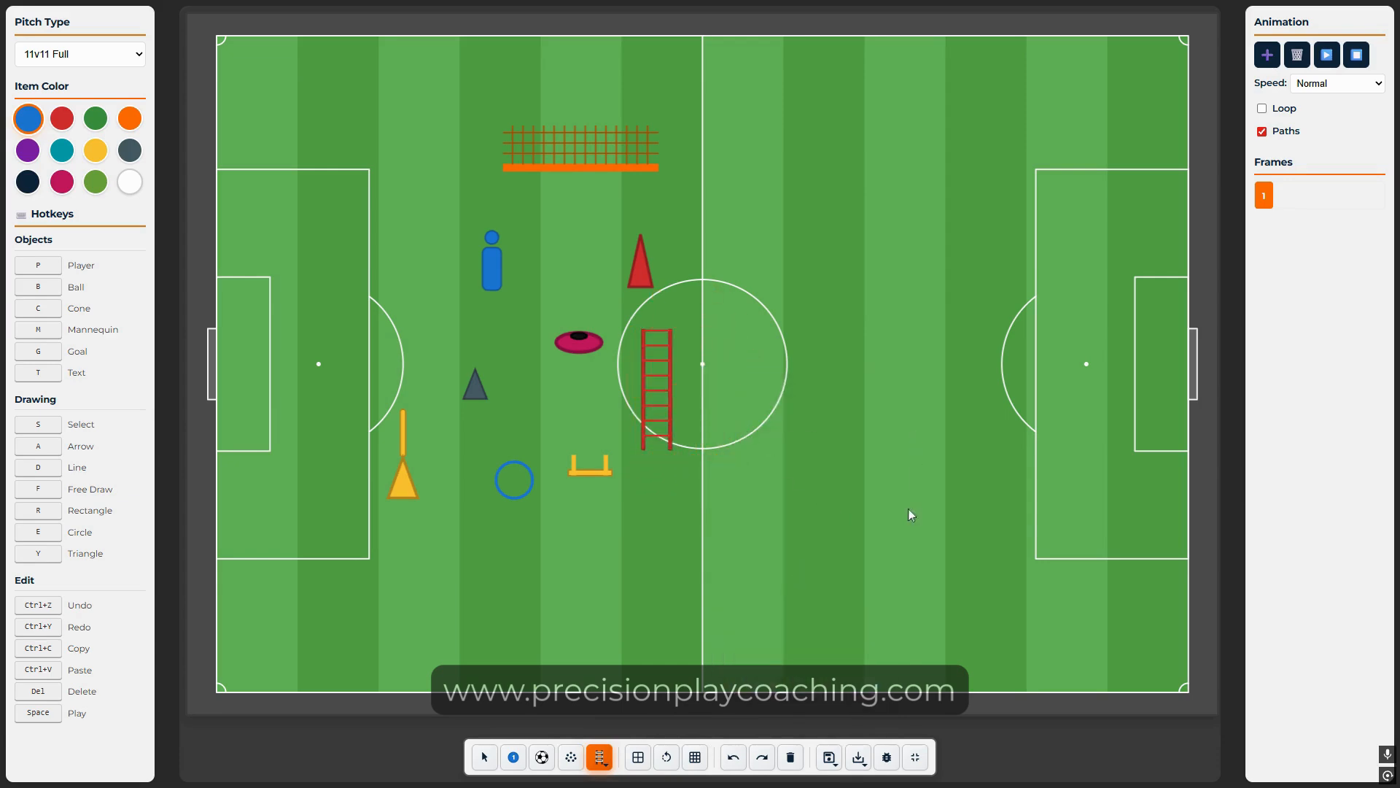
# Step: Insert the coach's picture near the top of the right half and draw an arrow there
pyautogui.click(600, 757)
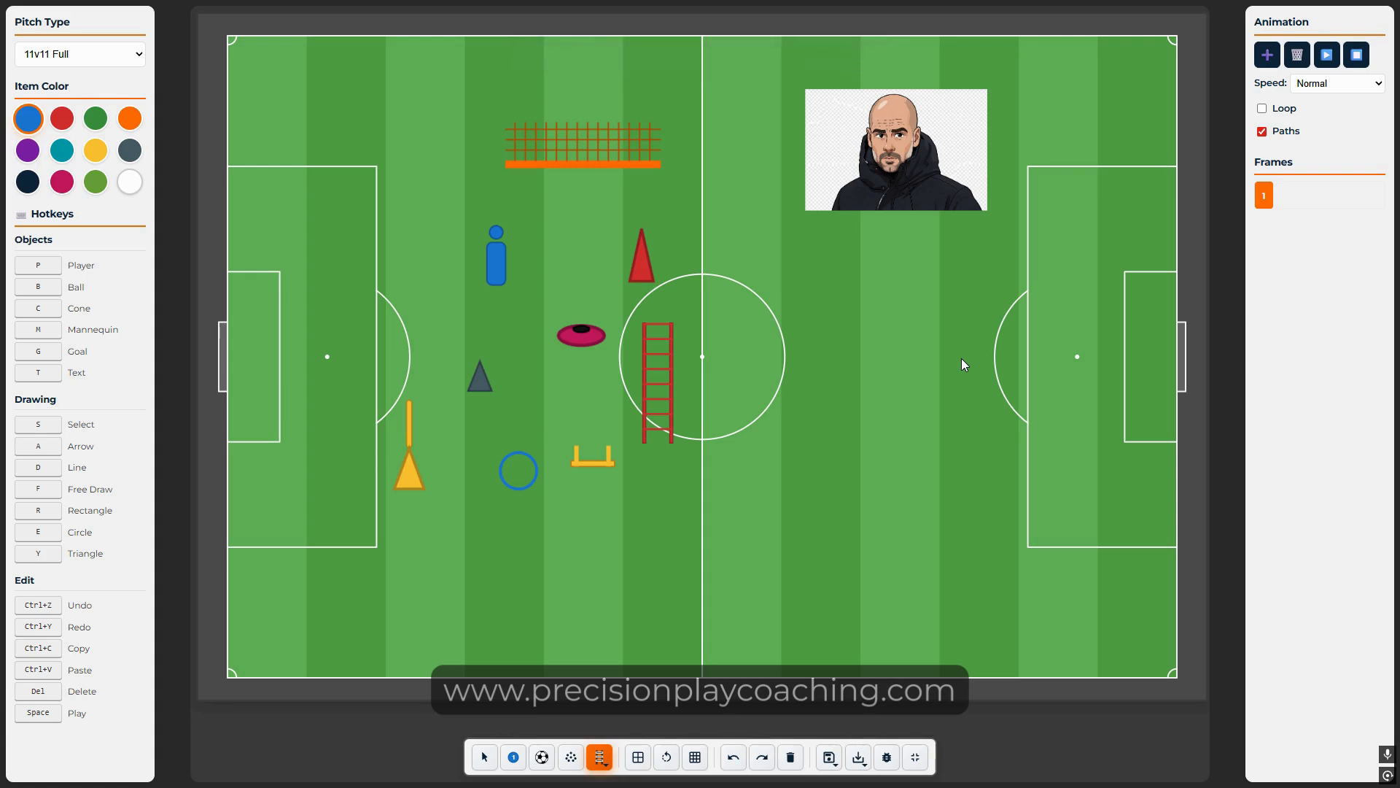
pyautogui.moveTo(924, 141); pyautogui.dragTo(931, 97)
pyautogui.click(599, 758)
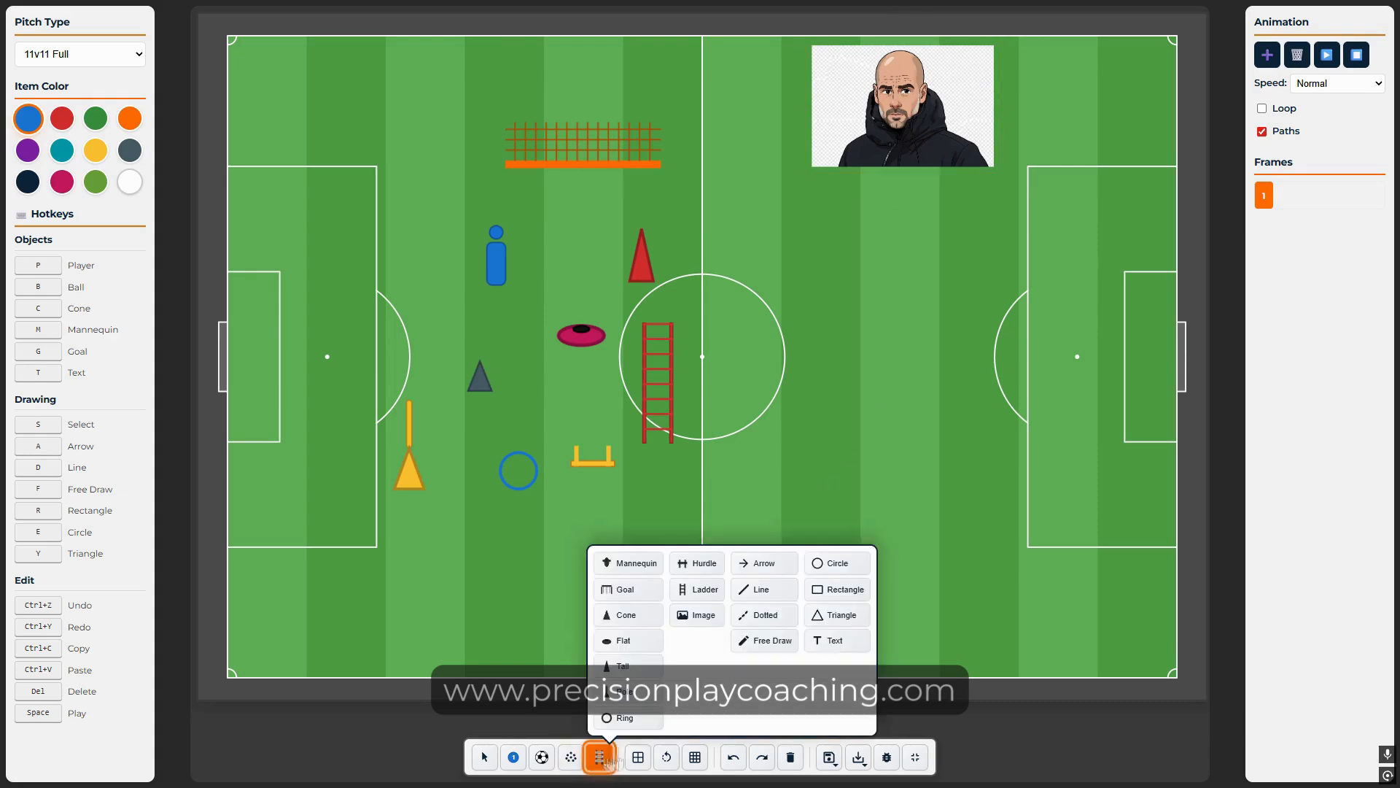
pyautogui.click(775, 564)
pyautogui.moveTo(829, 439)
pyautogui.mouseDown()
pyautogui.moveTo(867, 375)
pyautogui.moveTo(859, 390)
pyautogui.mouseUp()
# Step: Draw a straight line, a dotted line and a freehand loop in the right half
pyautogui.click(600, 757)
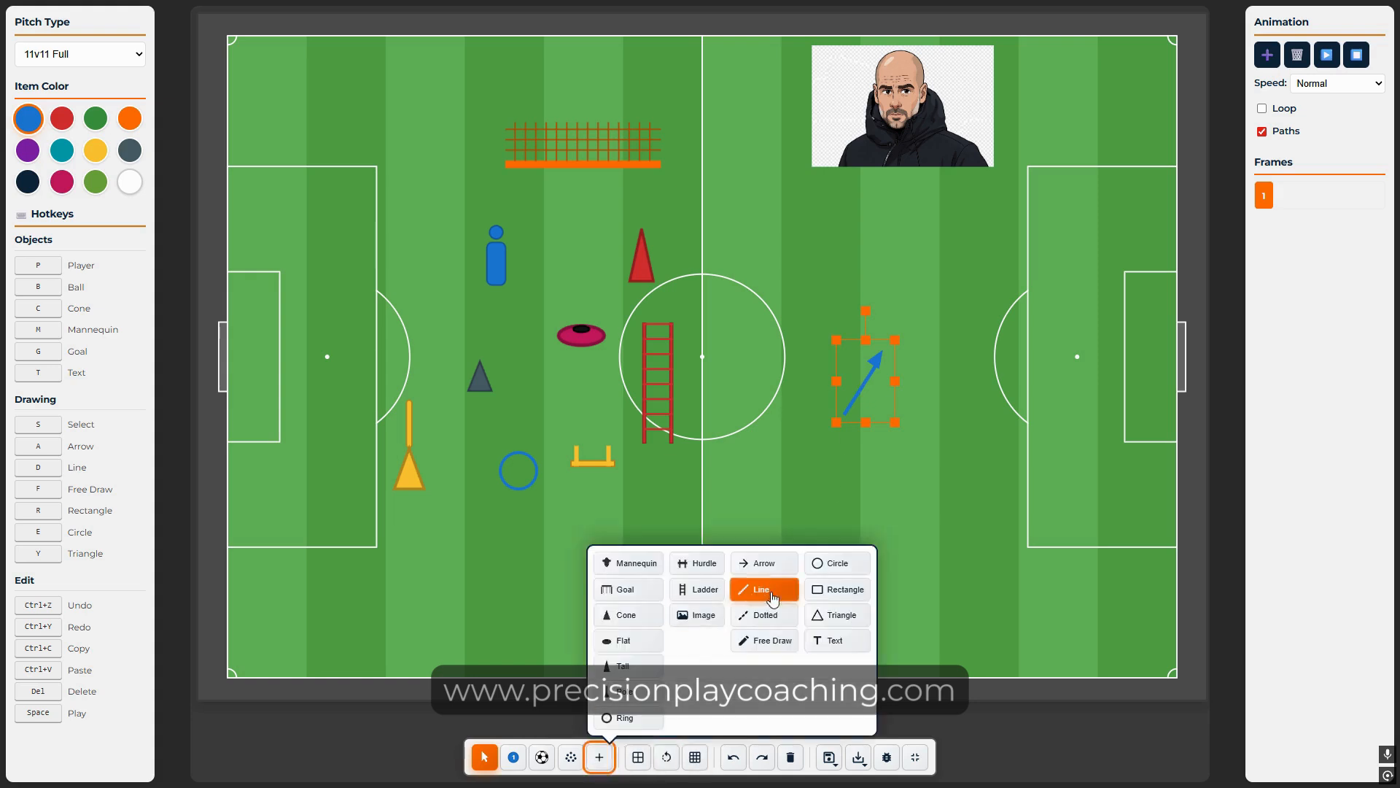
pyautogui.click(773, 596)
pyautogui.moveTo(914, 474); pyautogui.dragTo(945, 383)
pyautogui.click(599, 758)
pyautogui.click(765, 615)
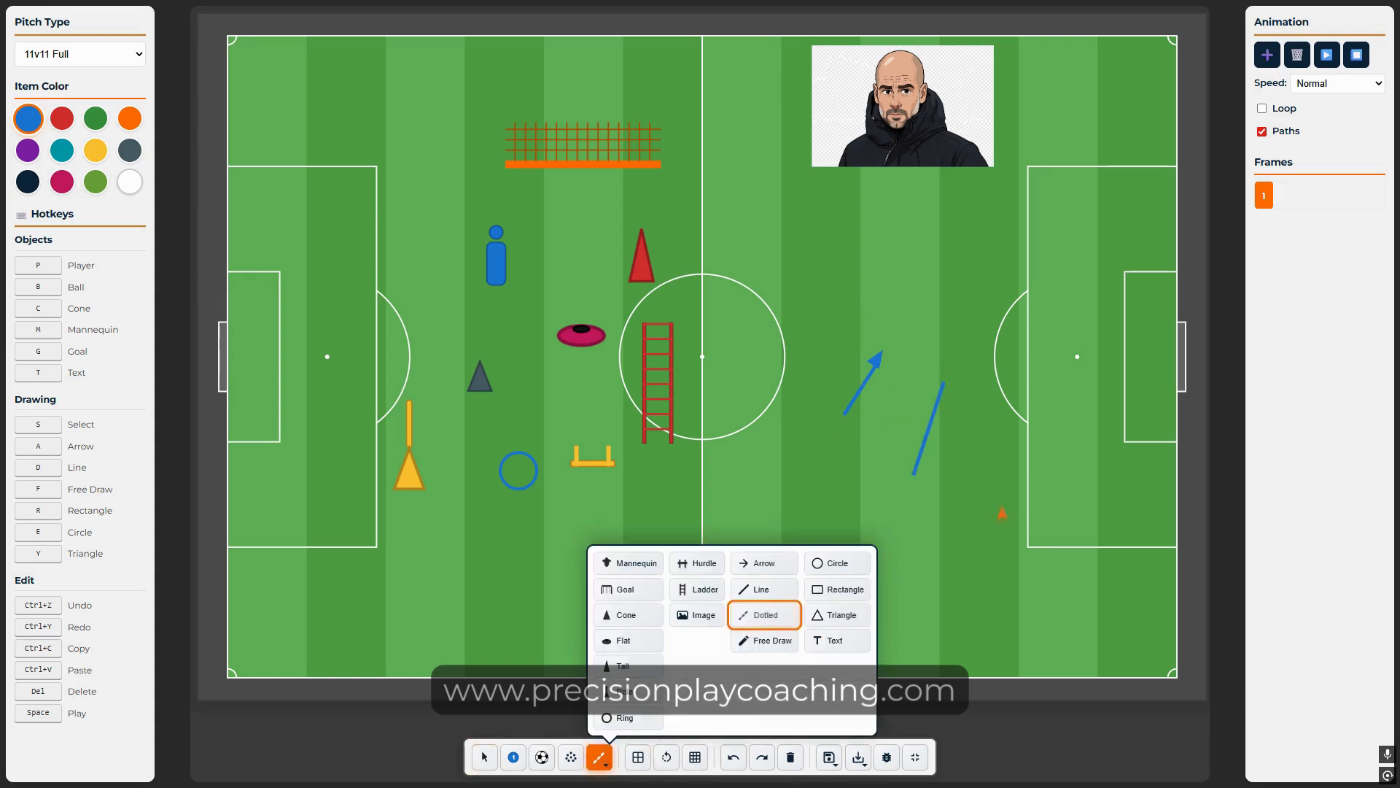
pyautogui.moveTo(971, 522); pyautogui.dragTo(980, 392)
pyautogui.click(600, 758)
pyautogui.click(766, 640)
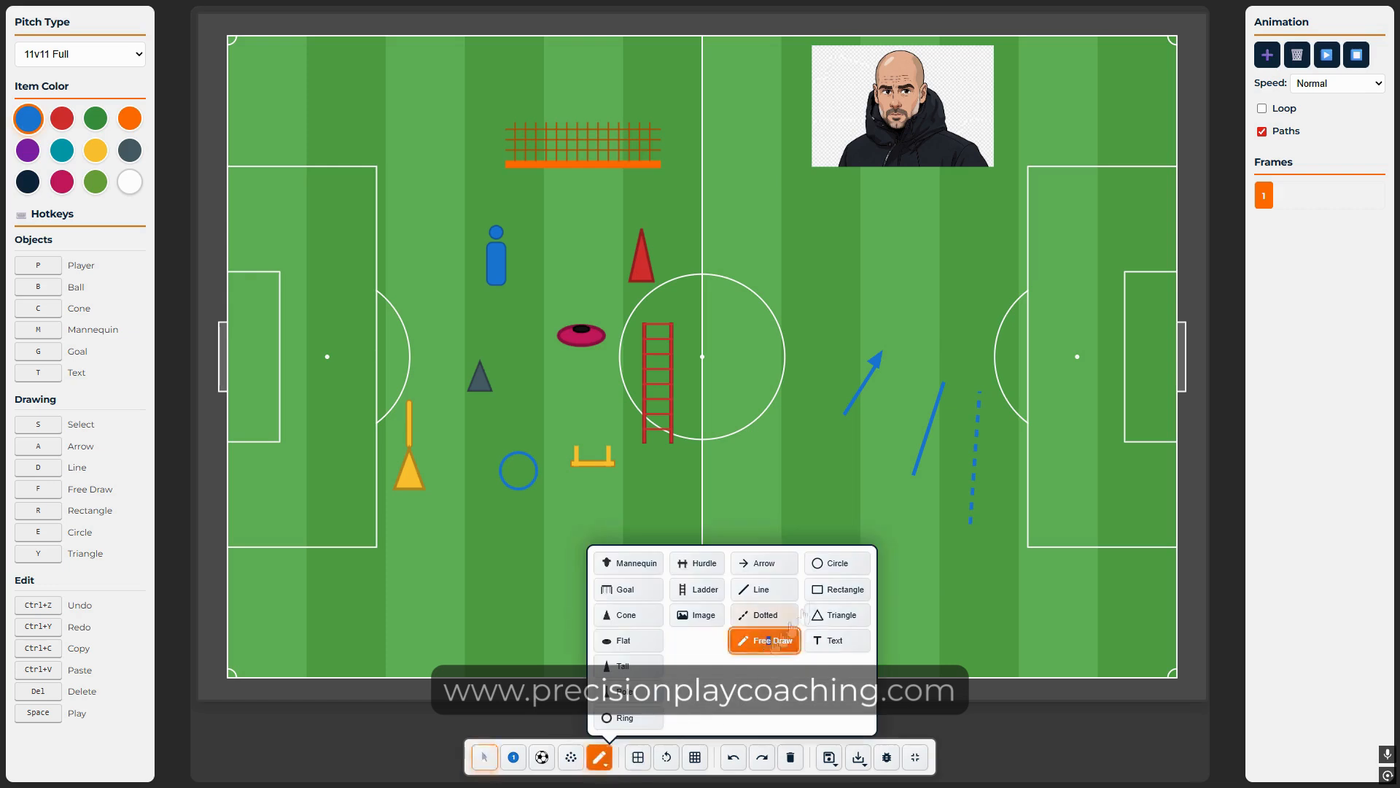
pyautogui.moveTo(798, 458)
pyautogui.mouseDown()
pyautogui.moveTo(925, 536)
pyautogui.moveTo(1054, 330)
pyautogui.moveTo(786, 441)
pyautogui.moveTo(795, 468)
pyautogui.mouseUp()
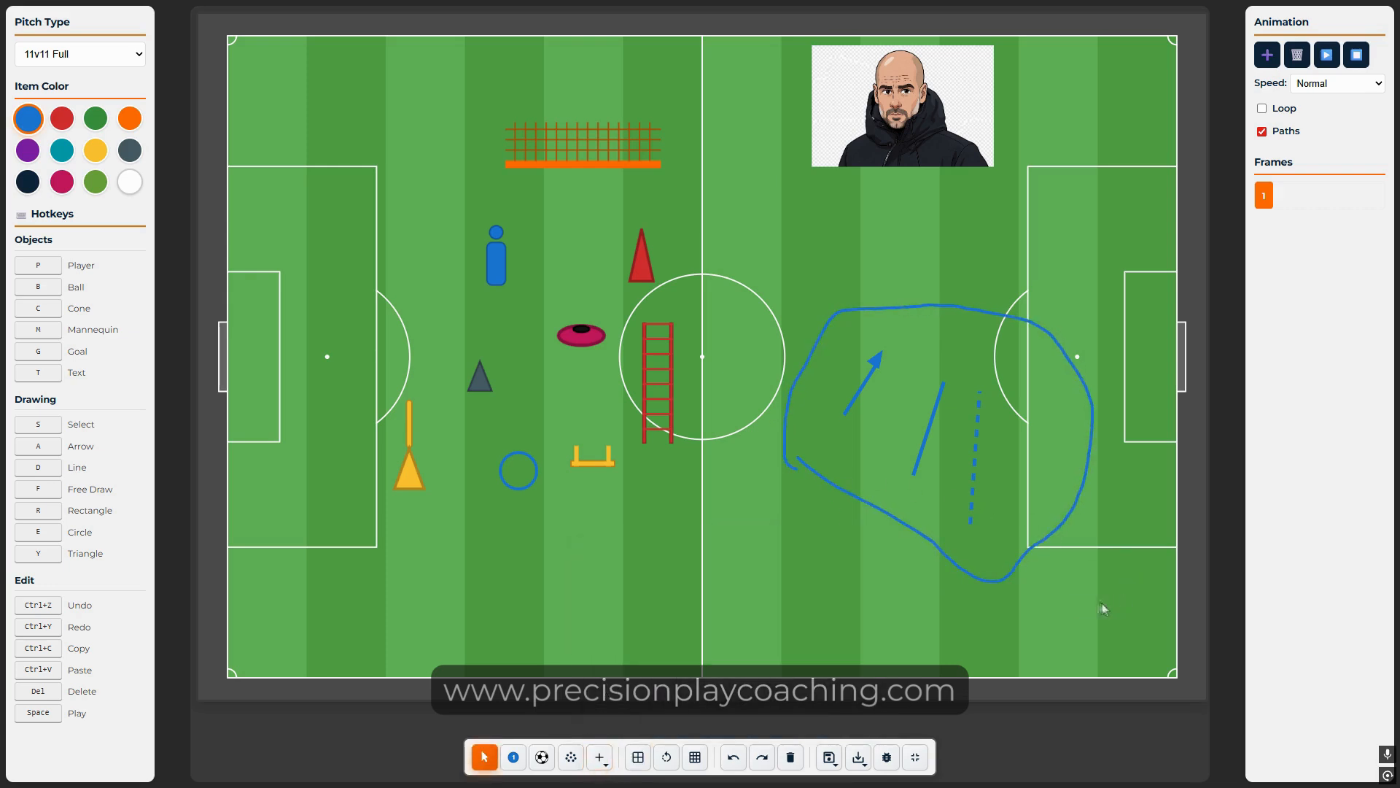
# Step: Recolour the four right-side drawings yellow
pyautogui.moveTo(784, 628); pyautogui.dragTo(1057, 287)
pyautogui.rightClick(970, 417)
pyautogui.click(983, 673)
pyautogui.click(735, 617)
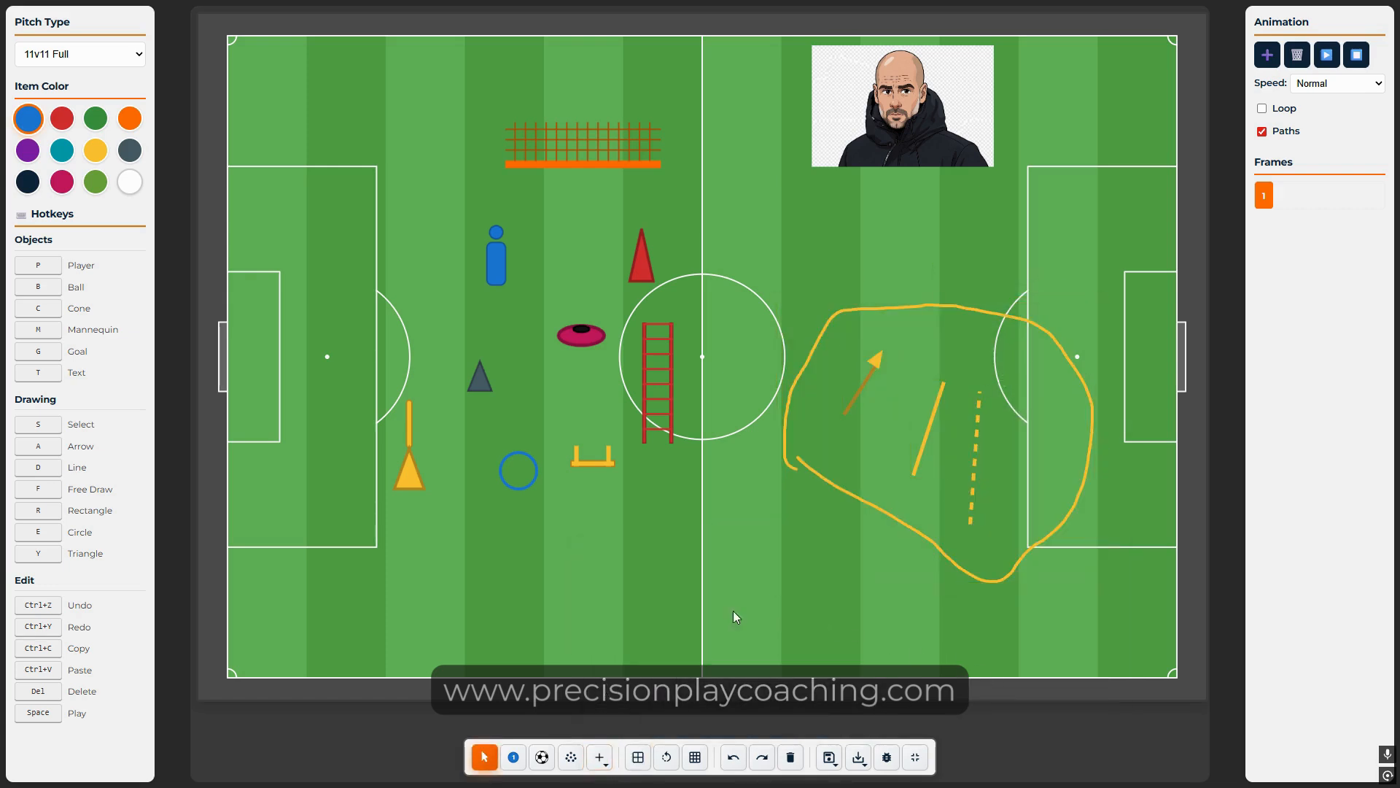
# Step: Draw a large circle on the left, a rectangle on the right and a triangle below the small goal
pyautogui.click(599, 758)
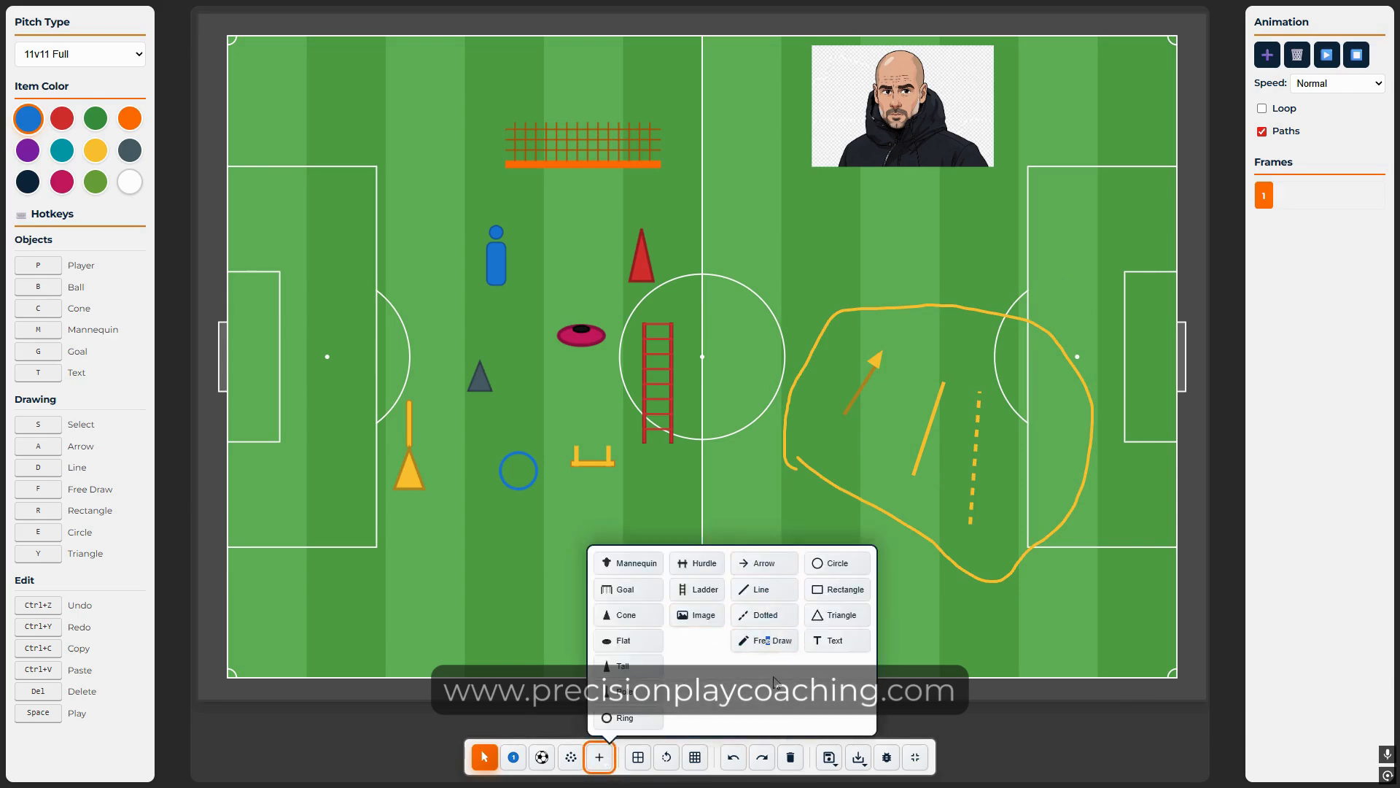
pyautogui.click(838, 563)
pyautogui.moveTo(302, 670); pyautogui.dragTo(503, 470)
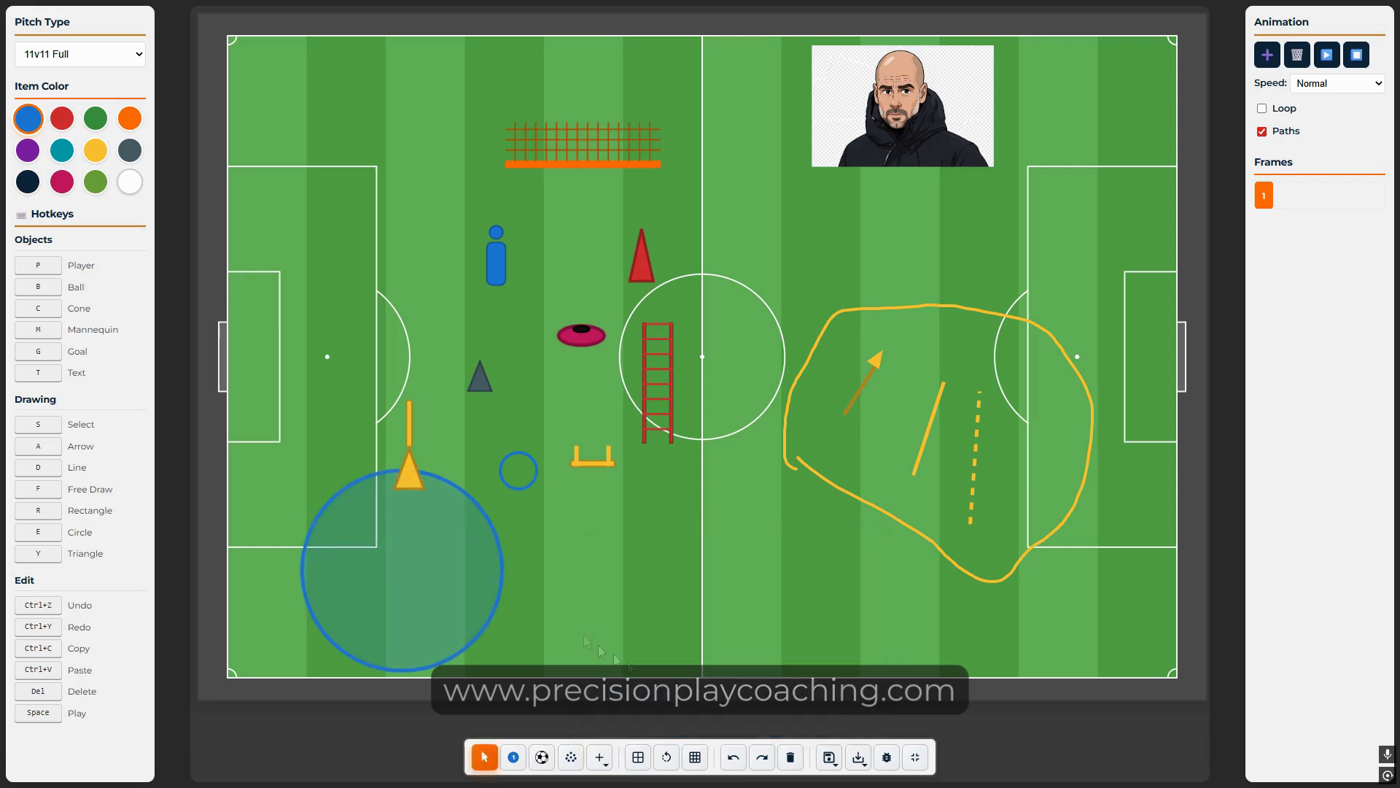
pyautogui.click(600, 758)
pyautogui.click(838, 584)
pyautogui.moveTo(962, 649); pyautogui.dragTo(1120, 358)
pyautogui.click(600, 757)
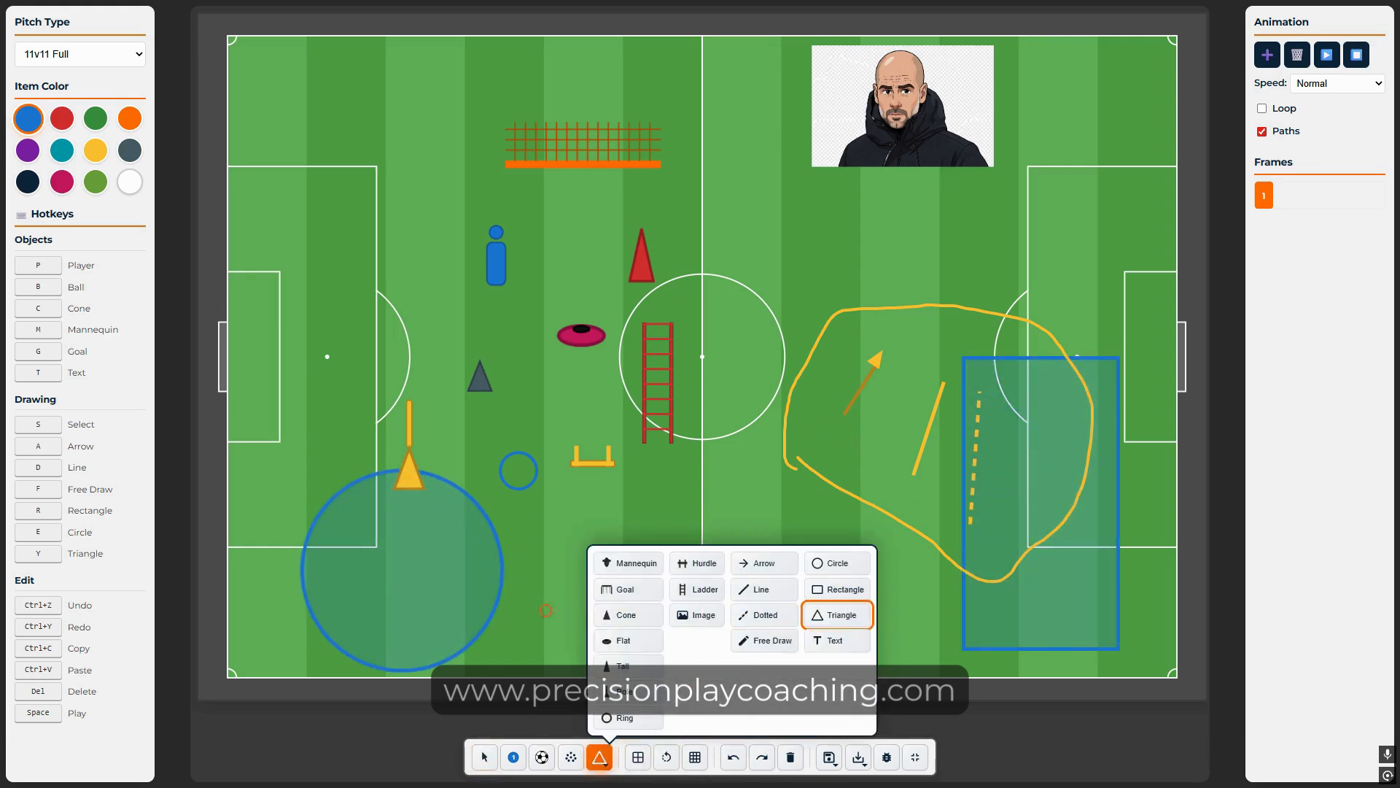
pyautogui.click(838, 606)
pyautogui.moveTo(547, 613); pyautogui.dragTo(649, 487)
pyautogui.click(599, 757)
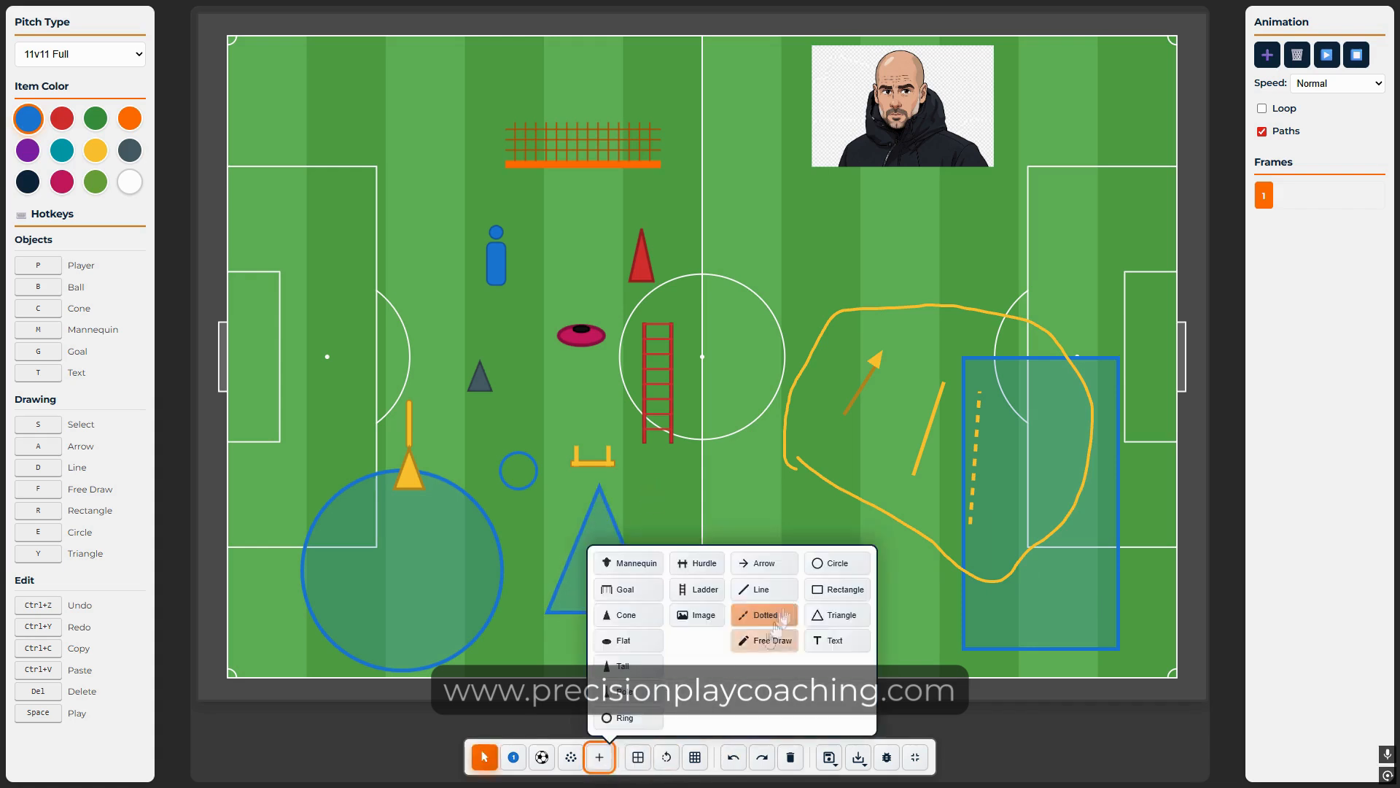
# Step: Add a text label at the top of the pitch reading 'Tactical Canvas'
pyautogui.click(836, 640)
pyautogui.click(705, 94)
pyautogui.doubleClick(706, 85)
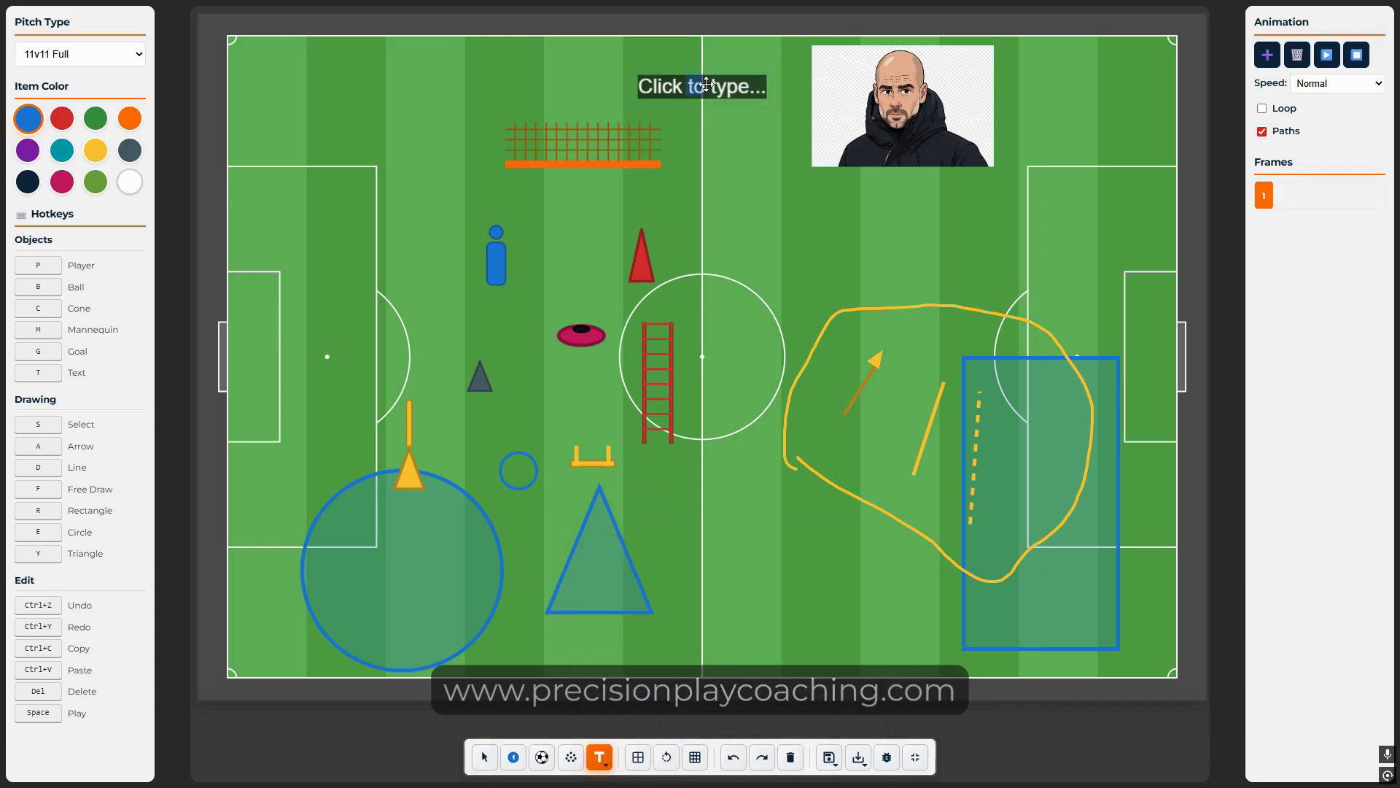
pyautogui.hotkey('ctrl', 'a')
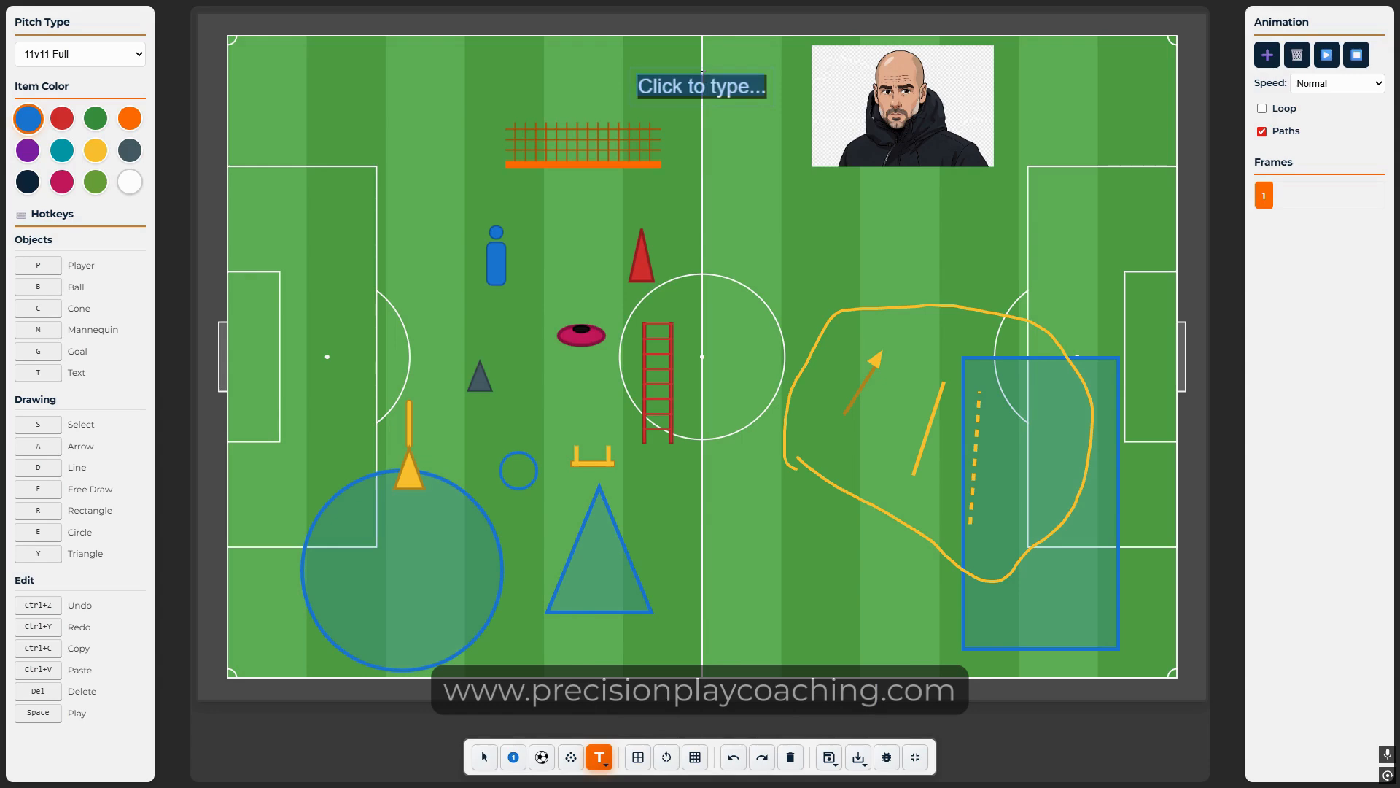
pyautogui.write('Tactical O')
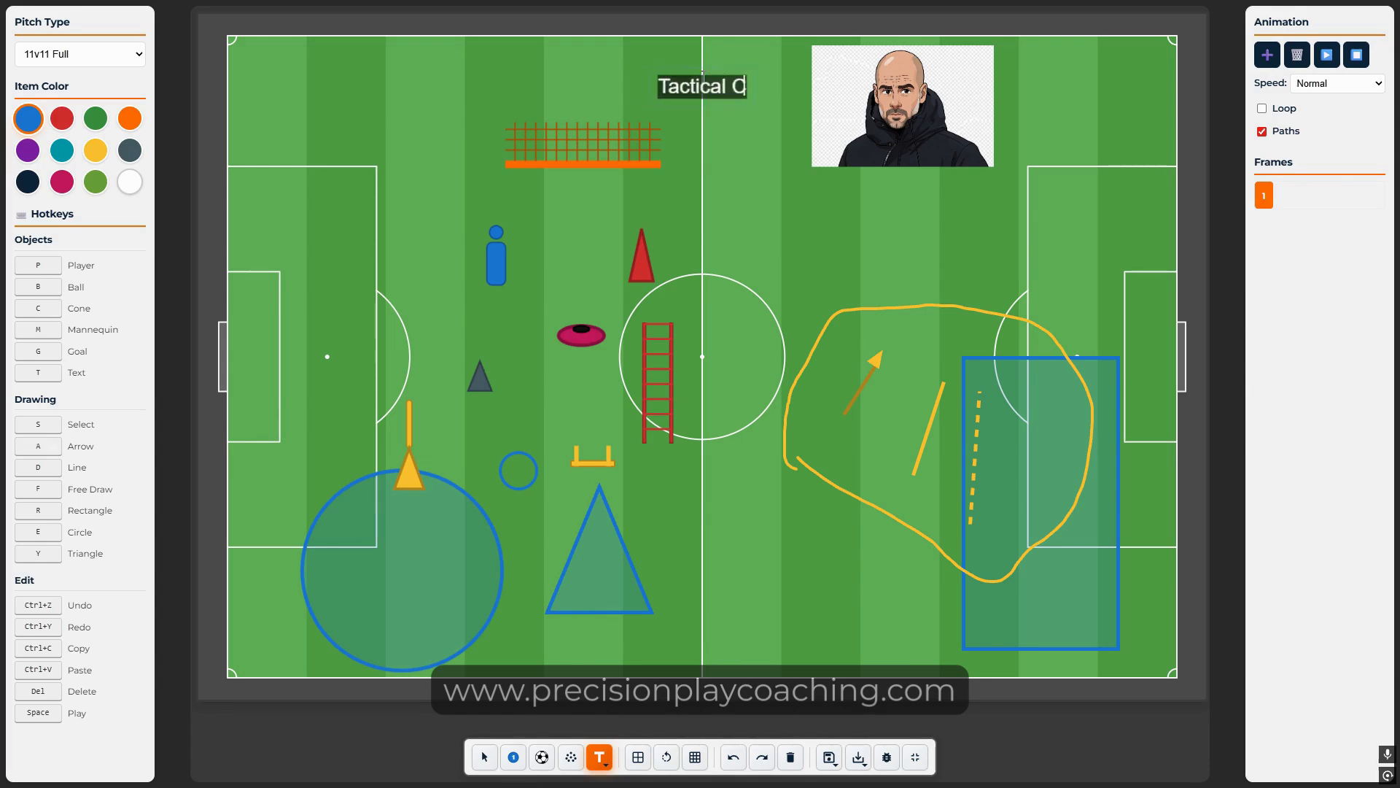
pyautogui.write('anvas')
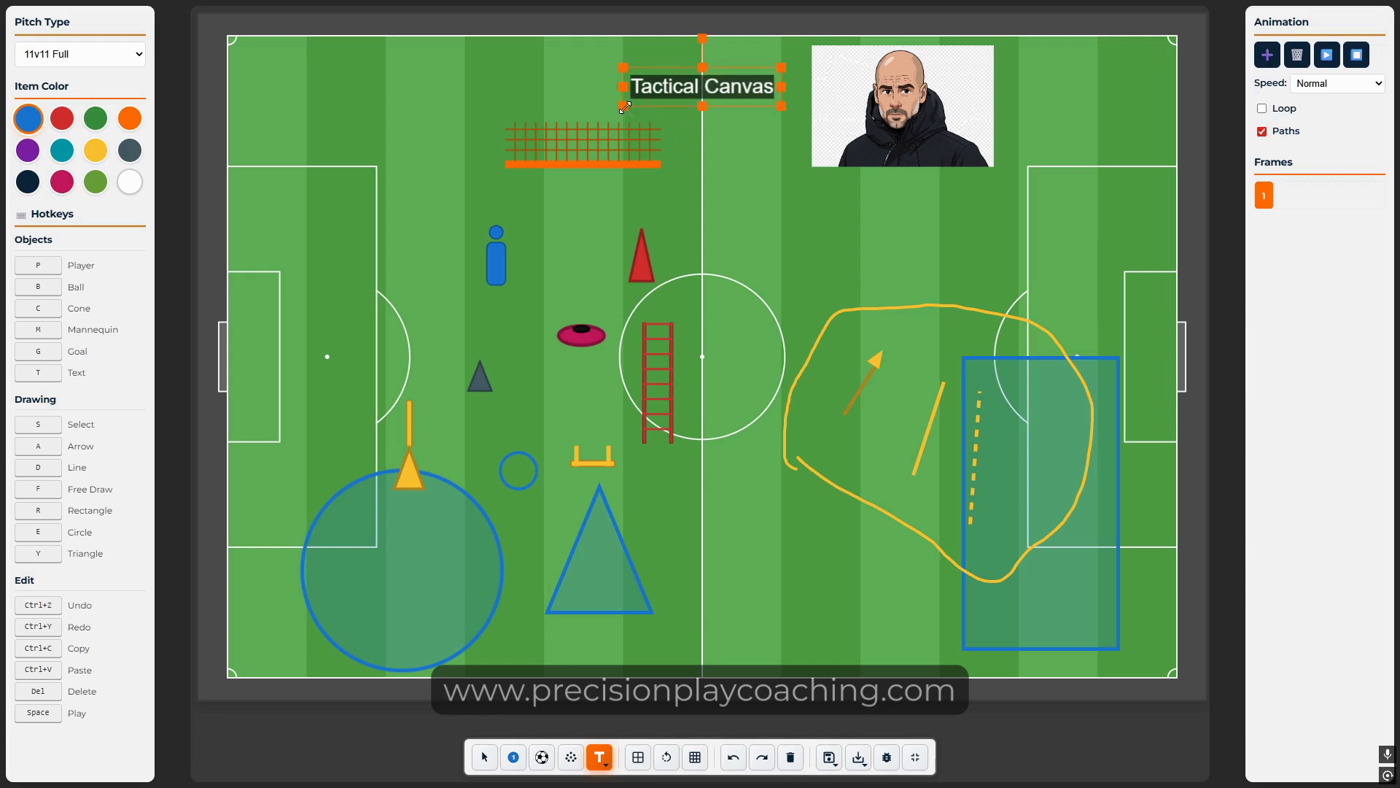
# Step: Enlarge the 'Tactical Canvas' title and colour it yellow, then red
pyautogui.moveTo(625, 106); pyautogui.dragTo(393, 108)
pyautogui.rightClick(561, 92)
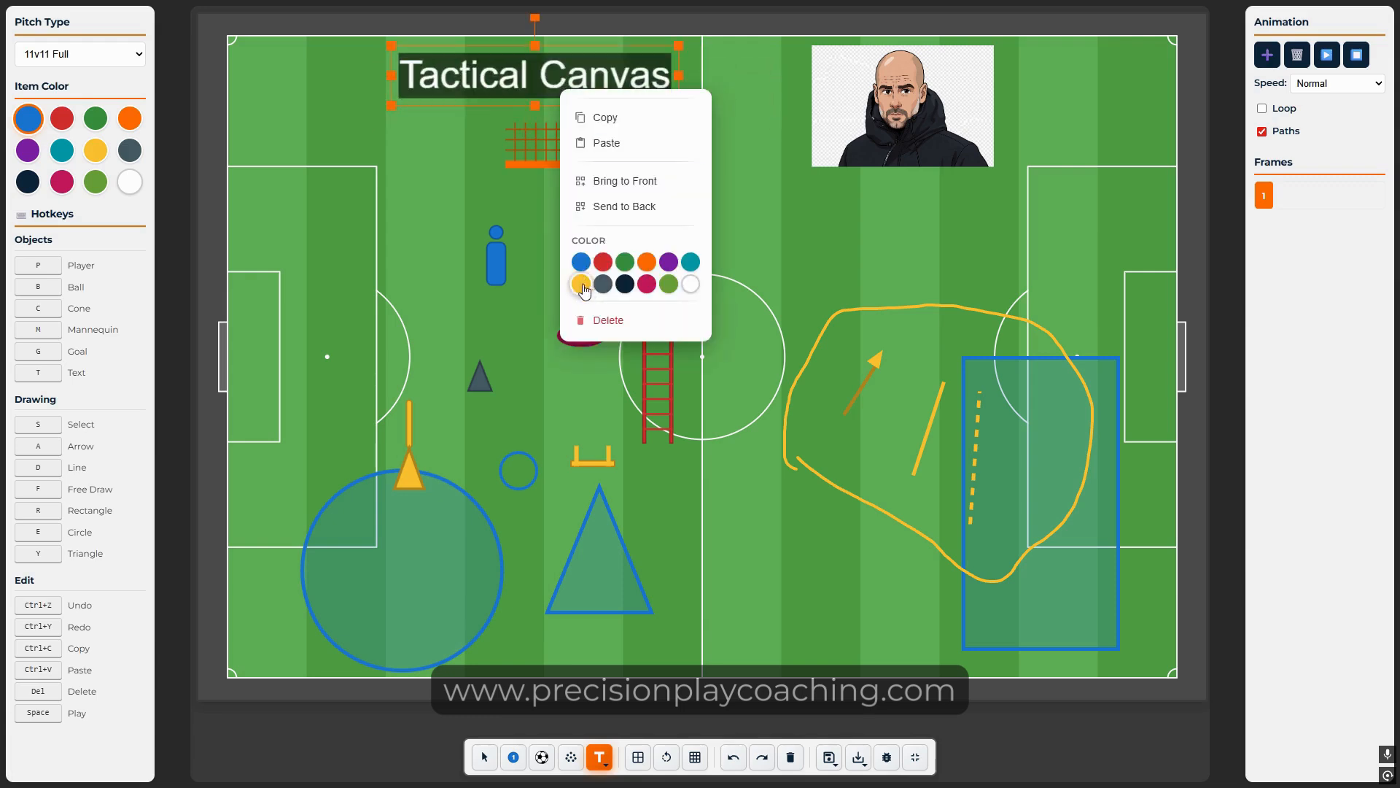
pyautogui.click(582, 284)
pyautogui.rightClick(628, 84)
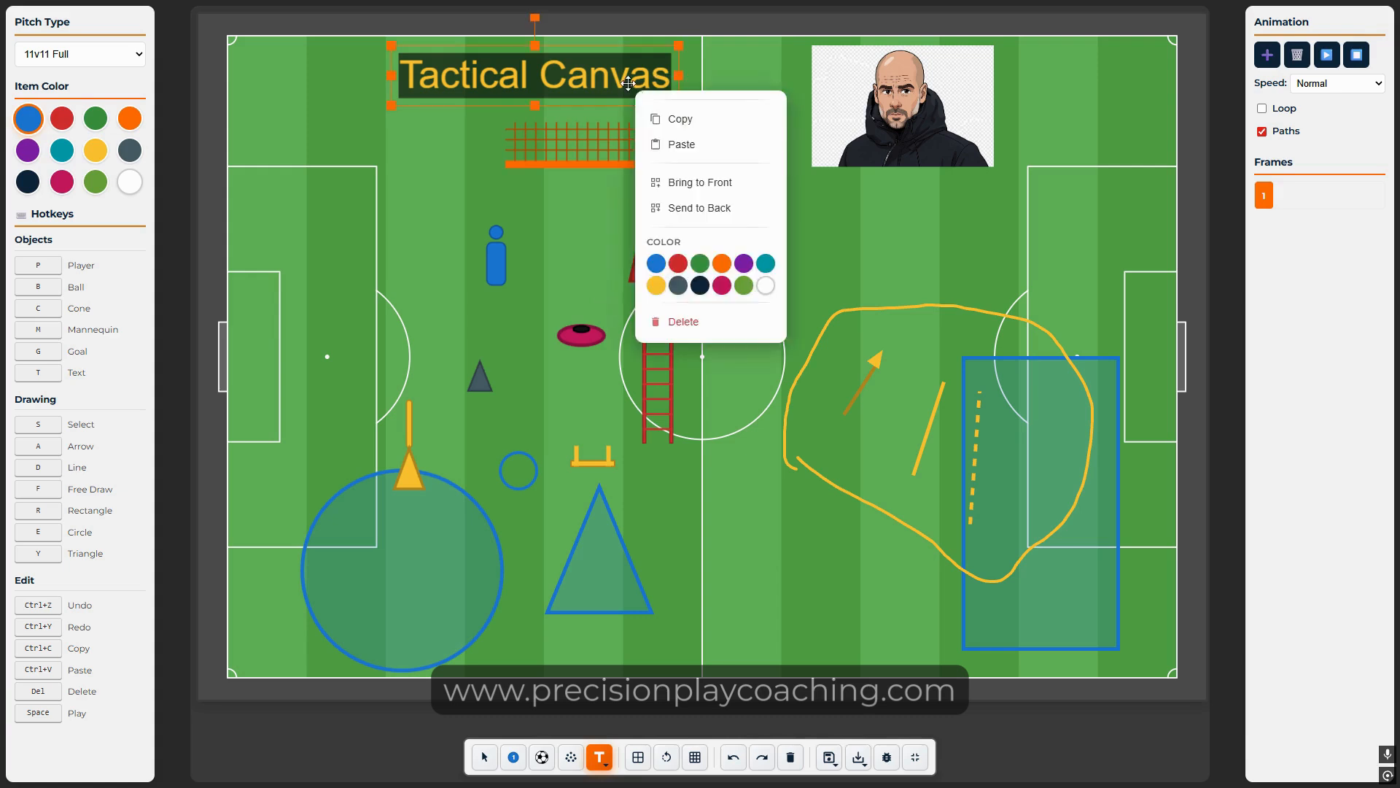
pyautogui.click(677, 264)
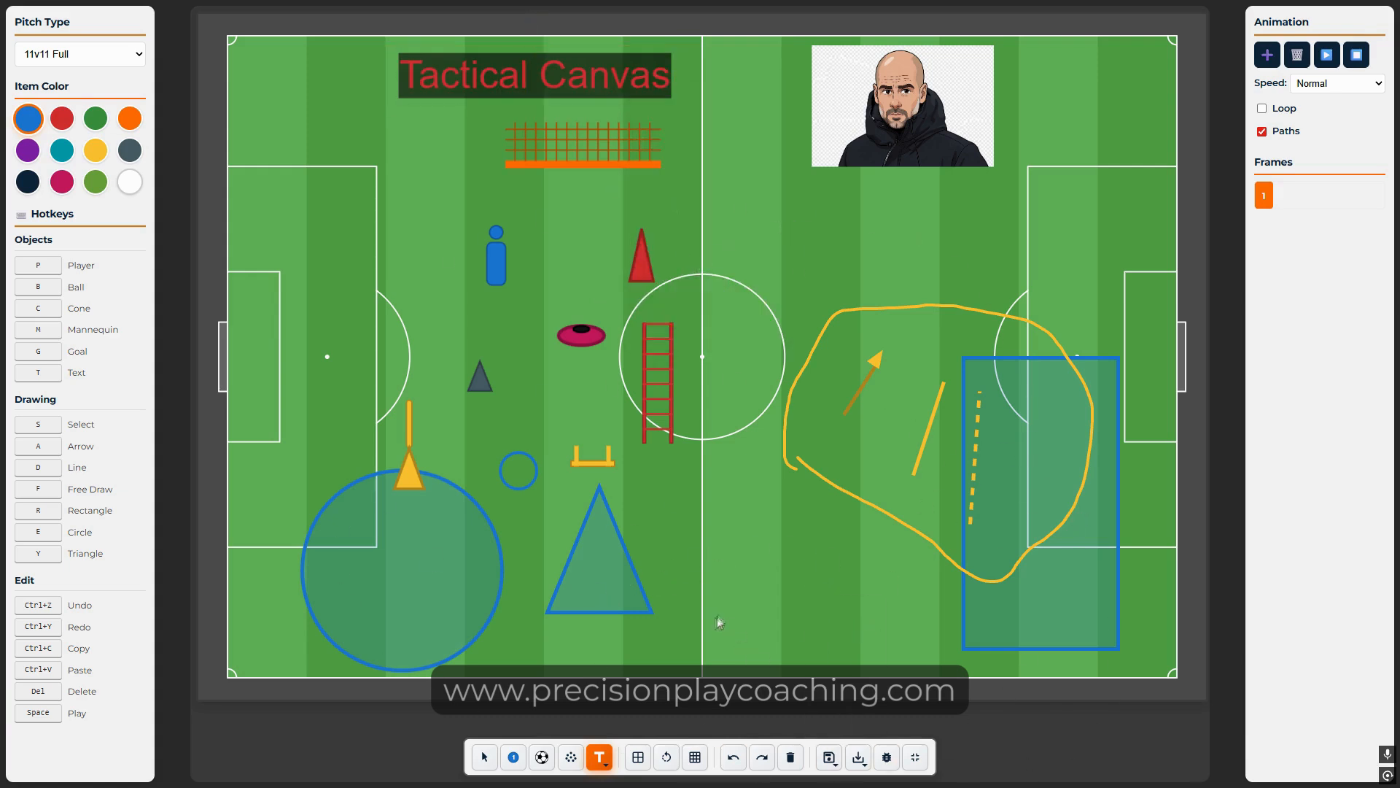
# Step: Marquee-select the left-half drill objects, group them, then ungroup them again
pyautogui.moveTo(763, 645); pyautogui.dragTo(294, 222)
pyautogui.rightClick(532, 347)
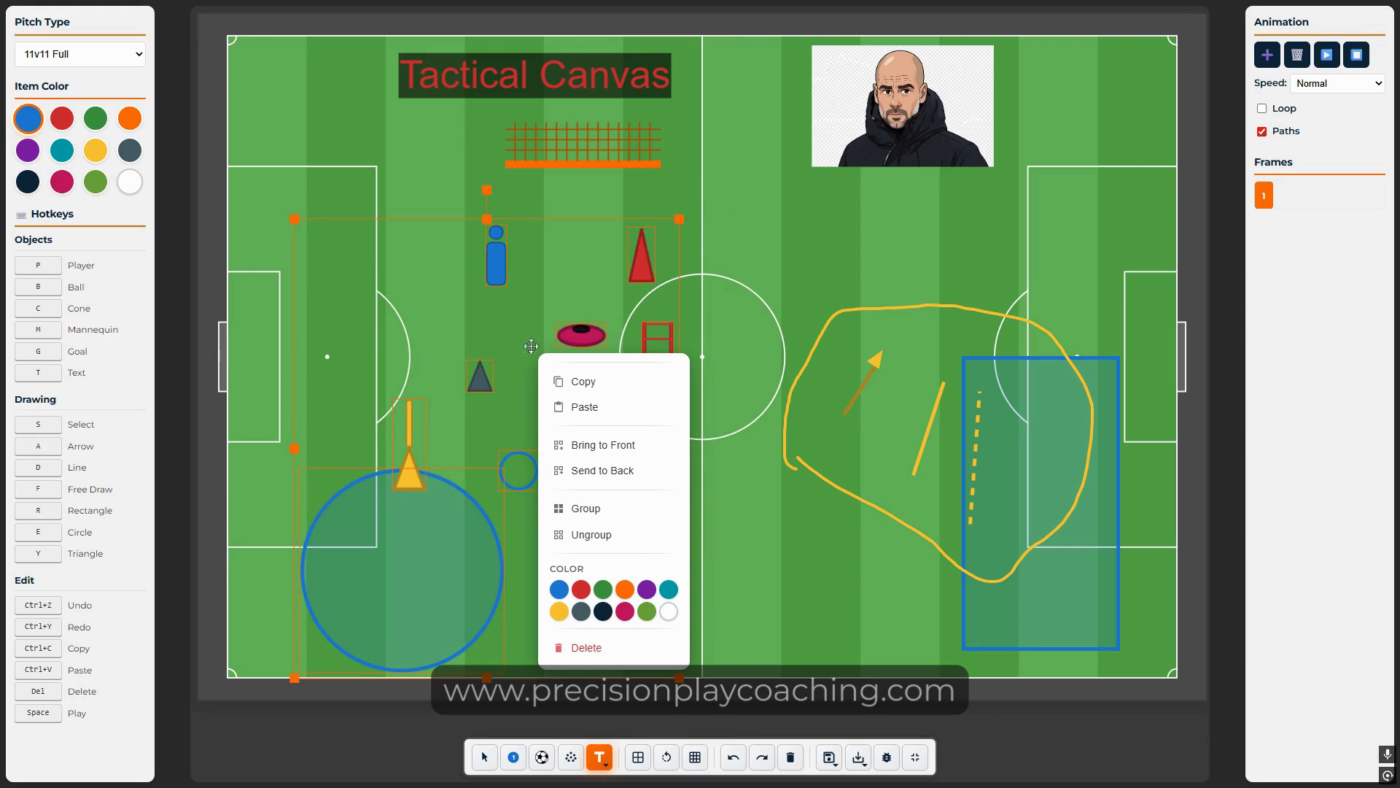
pyautogui.click(615, 508)
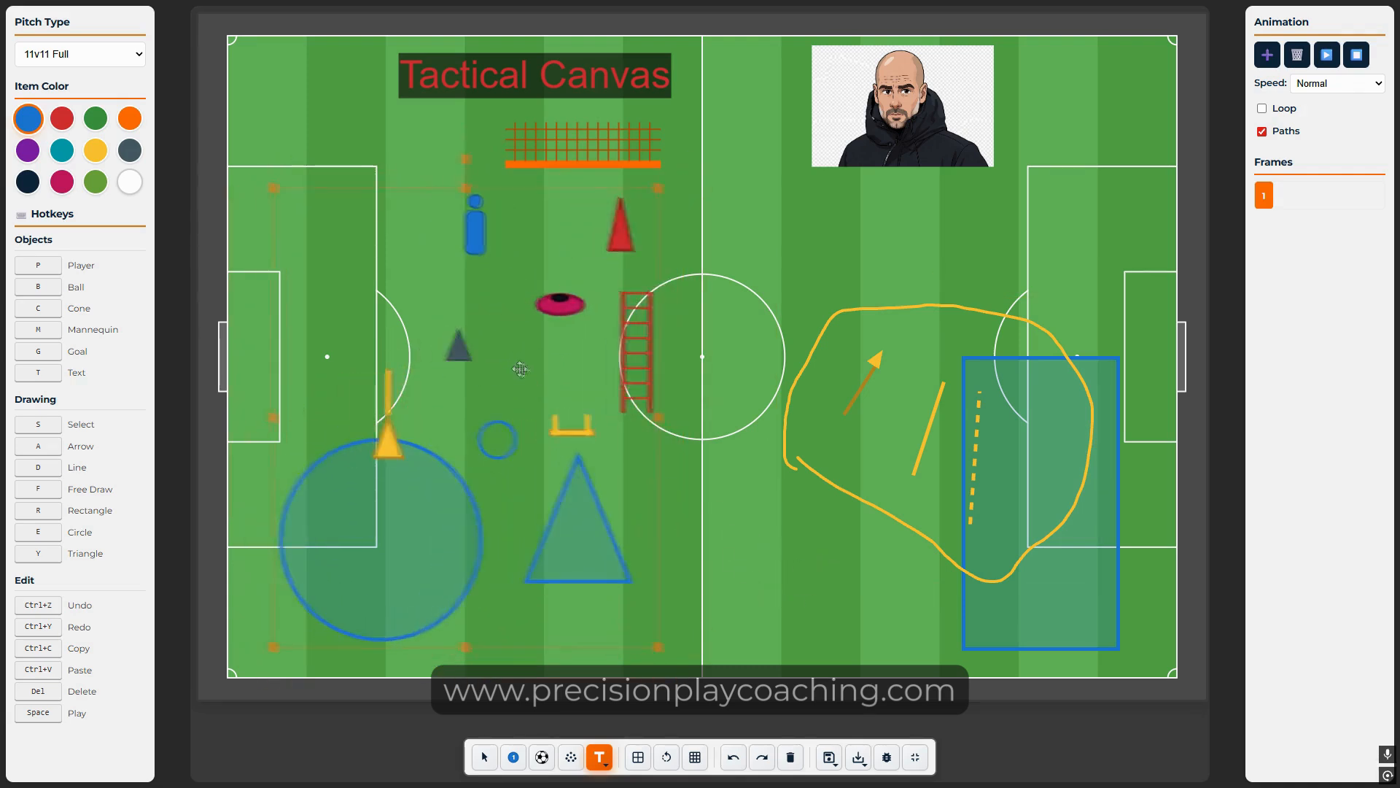
pyautogui.rightClick(528, 366)
pyautogui.click(609, 548)
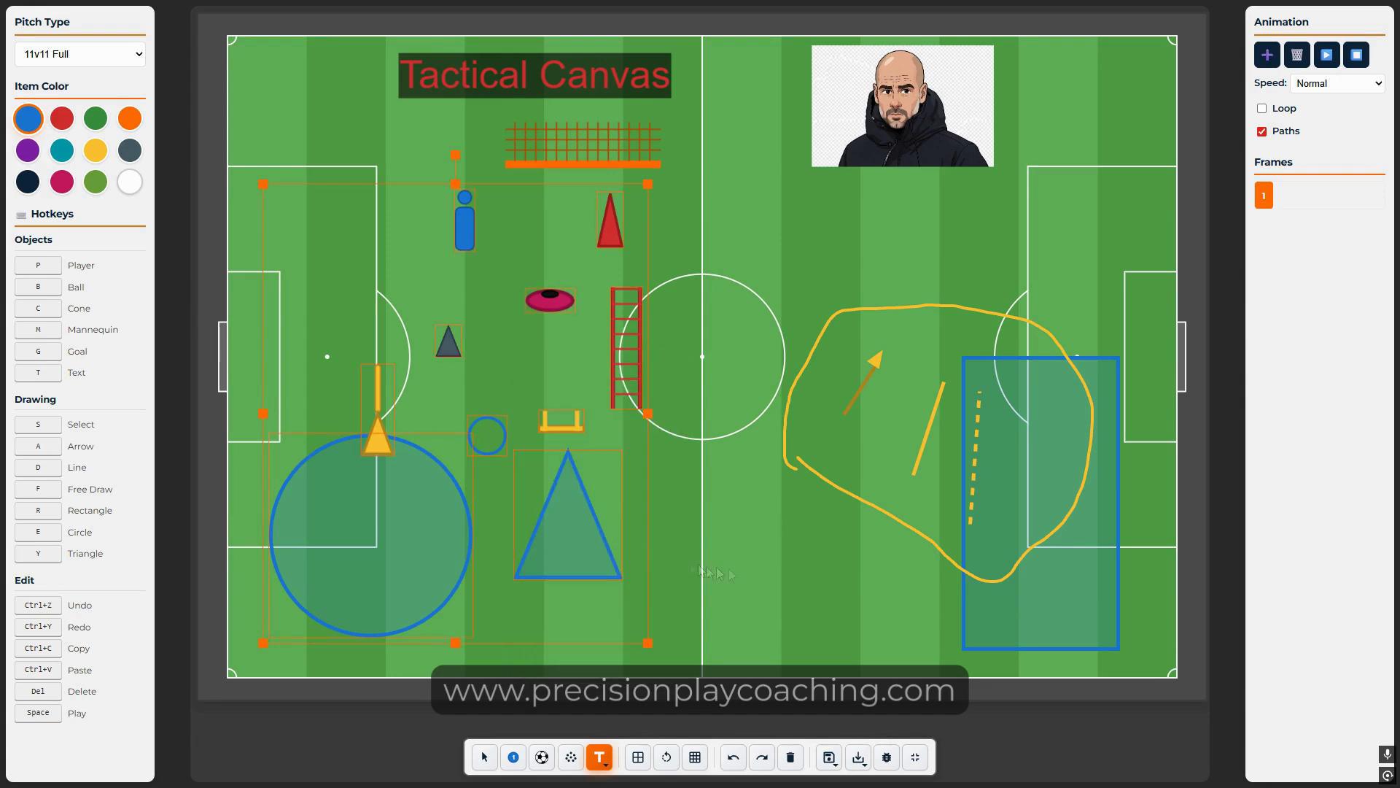
# Step: Put blue player 1 at the centre circle's bottom, ball just below, and send the player behind the ball
pyautogui.moveTo(690, 377); pyautogui.dragTo(719, 525)
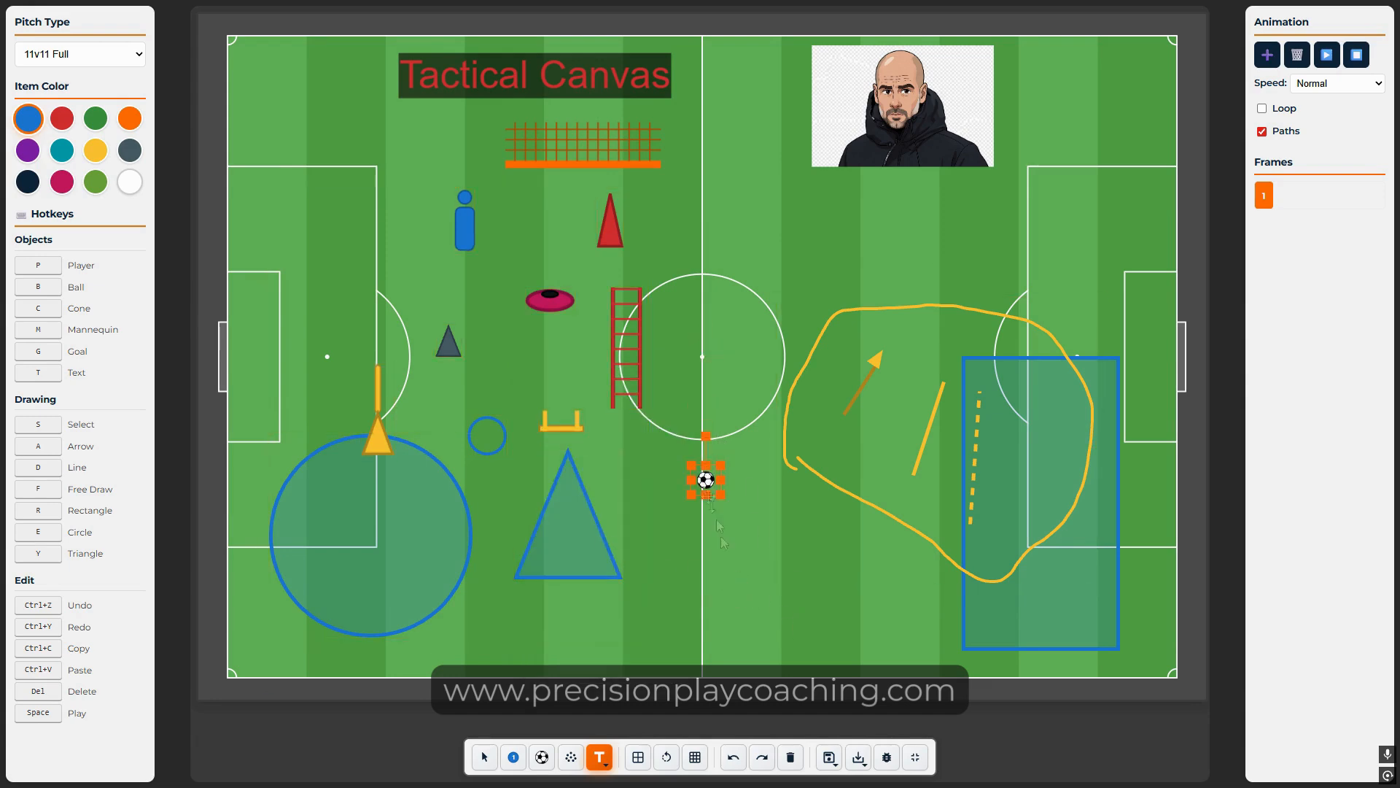
pyautogui.press('p')
pyautogui.moveTo(703, 356); pyautogui.dragTo(695, 424)
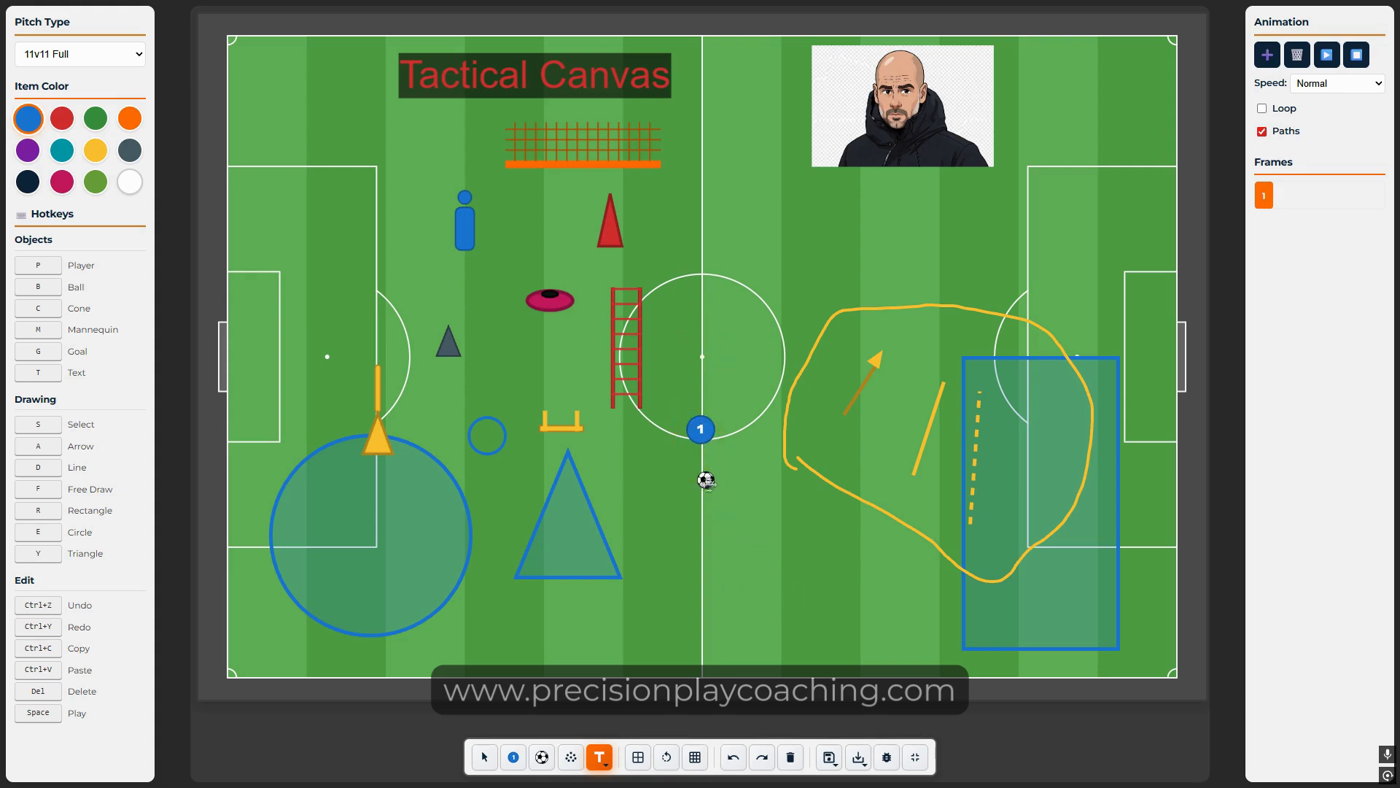
pyautogui.moveTo(706, 480); pyautogui.dragTo(705, 448)
pyautogui.click(735, 549)
pyautogui.rightClick(694, 426)
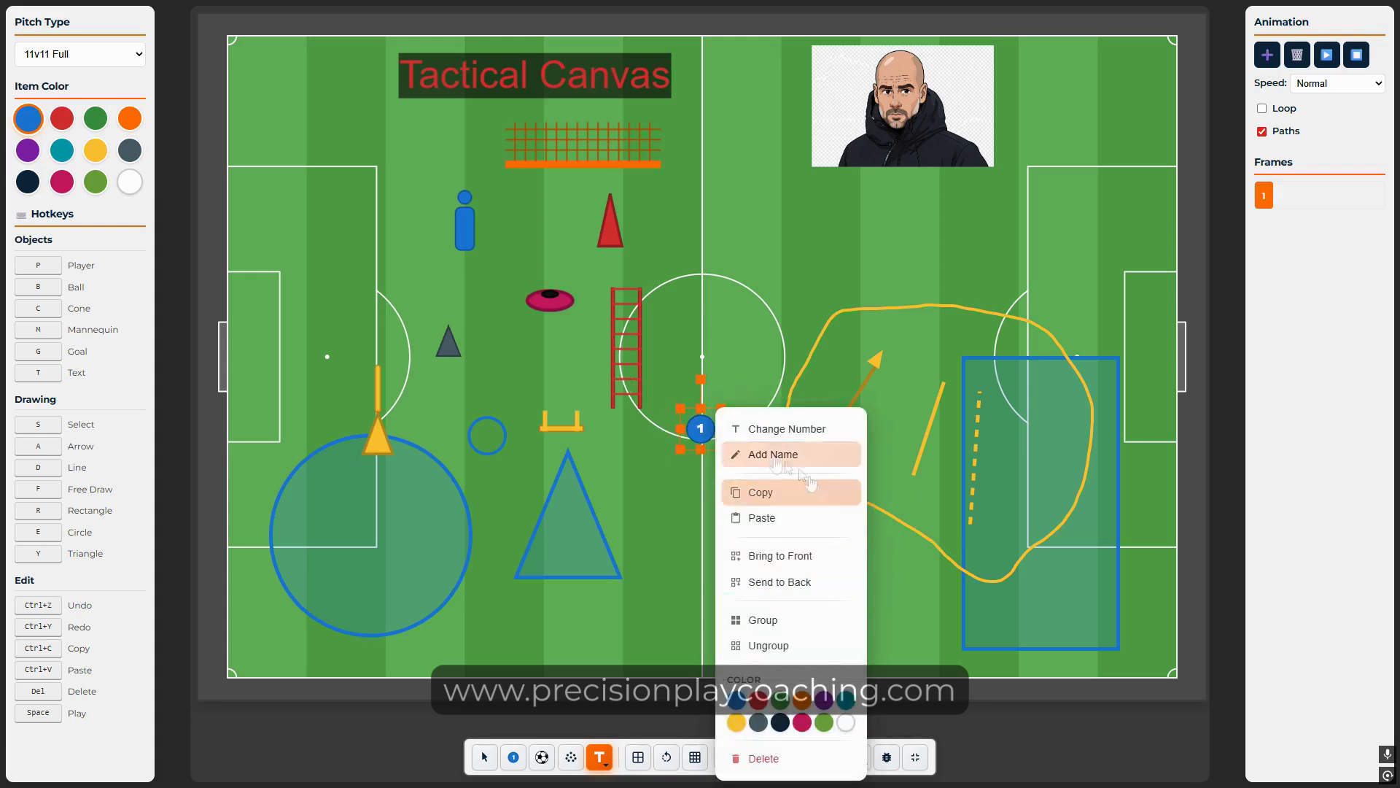
pyautogui.click(808, 582)
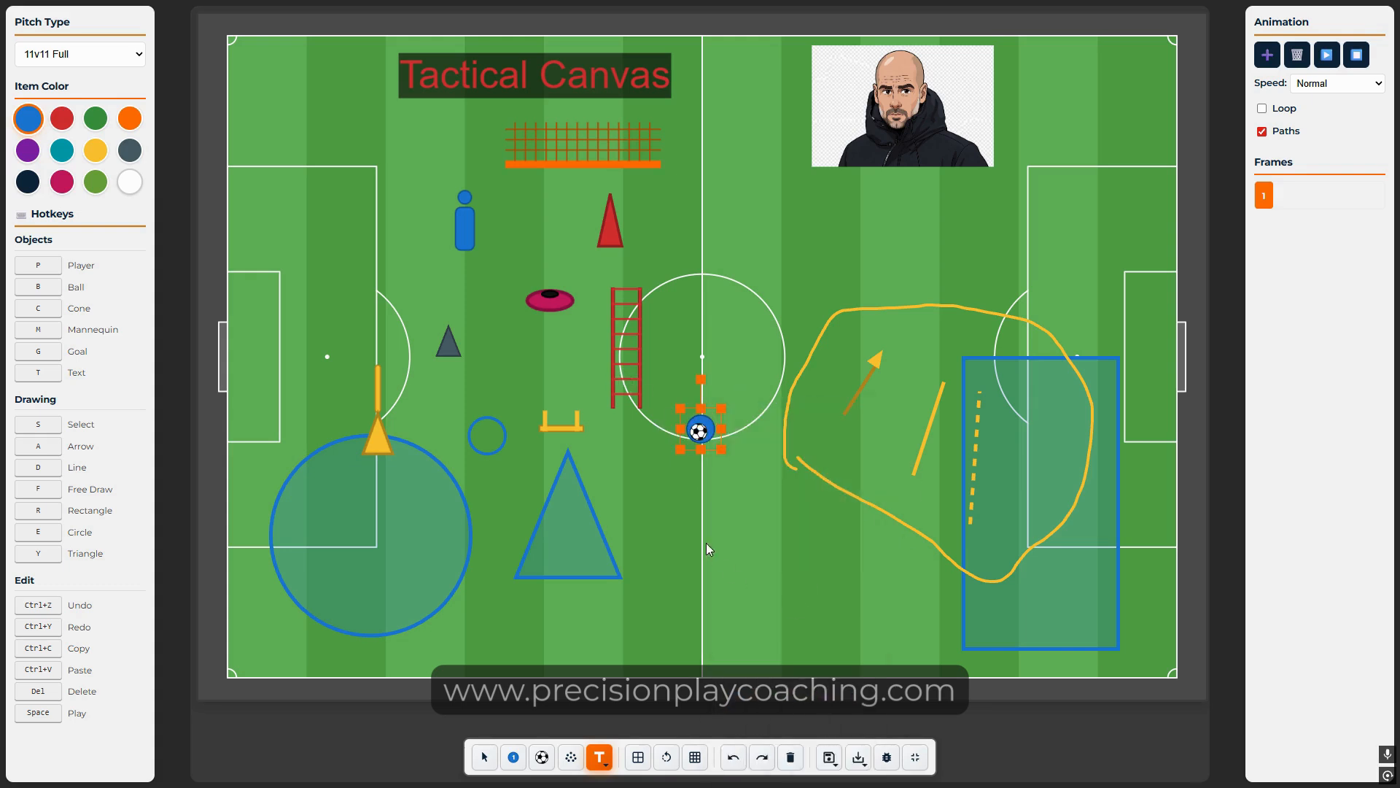
pyautogui.click(752, 534)
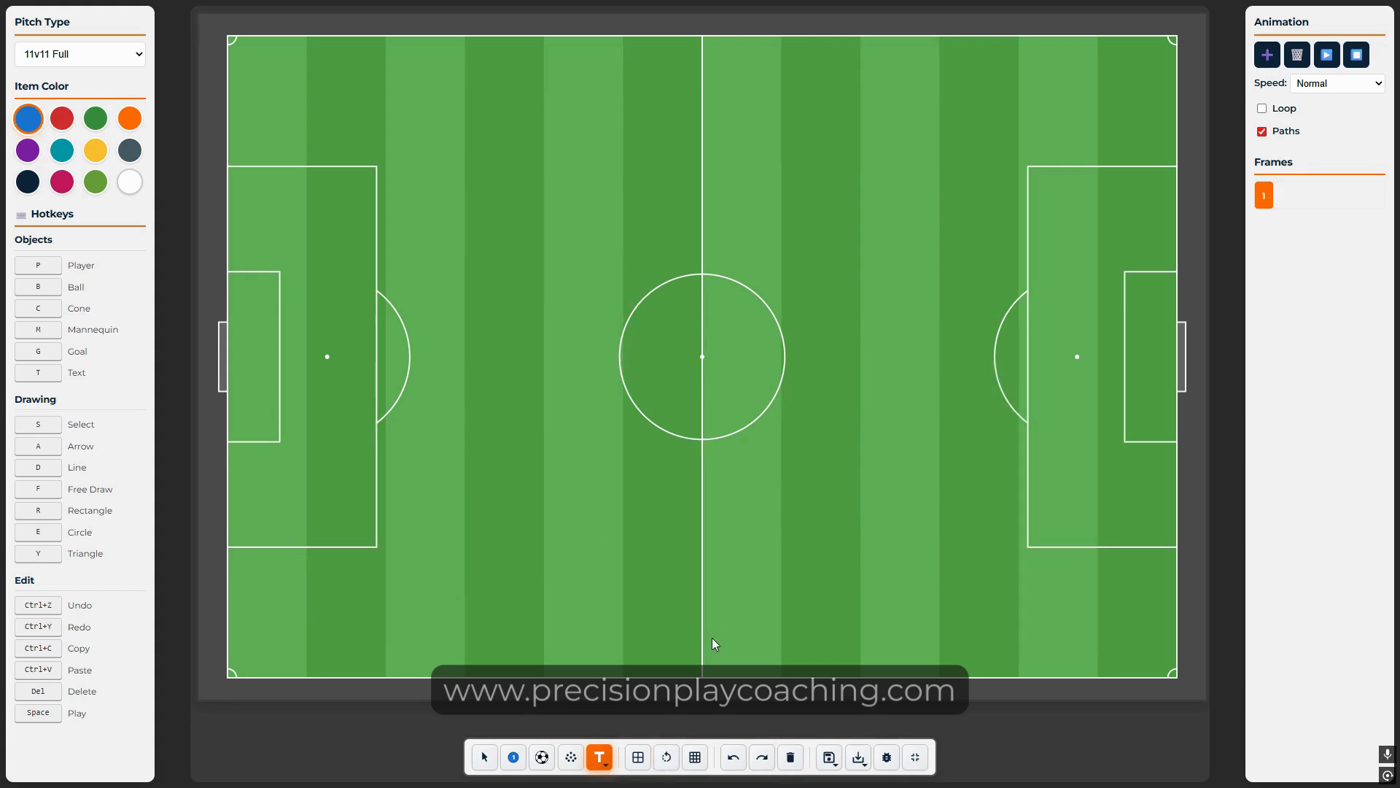
# Step: Add players 1 and 2 and a ball, moving the ball into the centre circle
pyautogui.press('p')
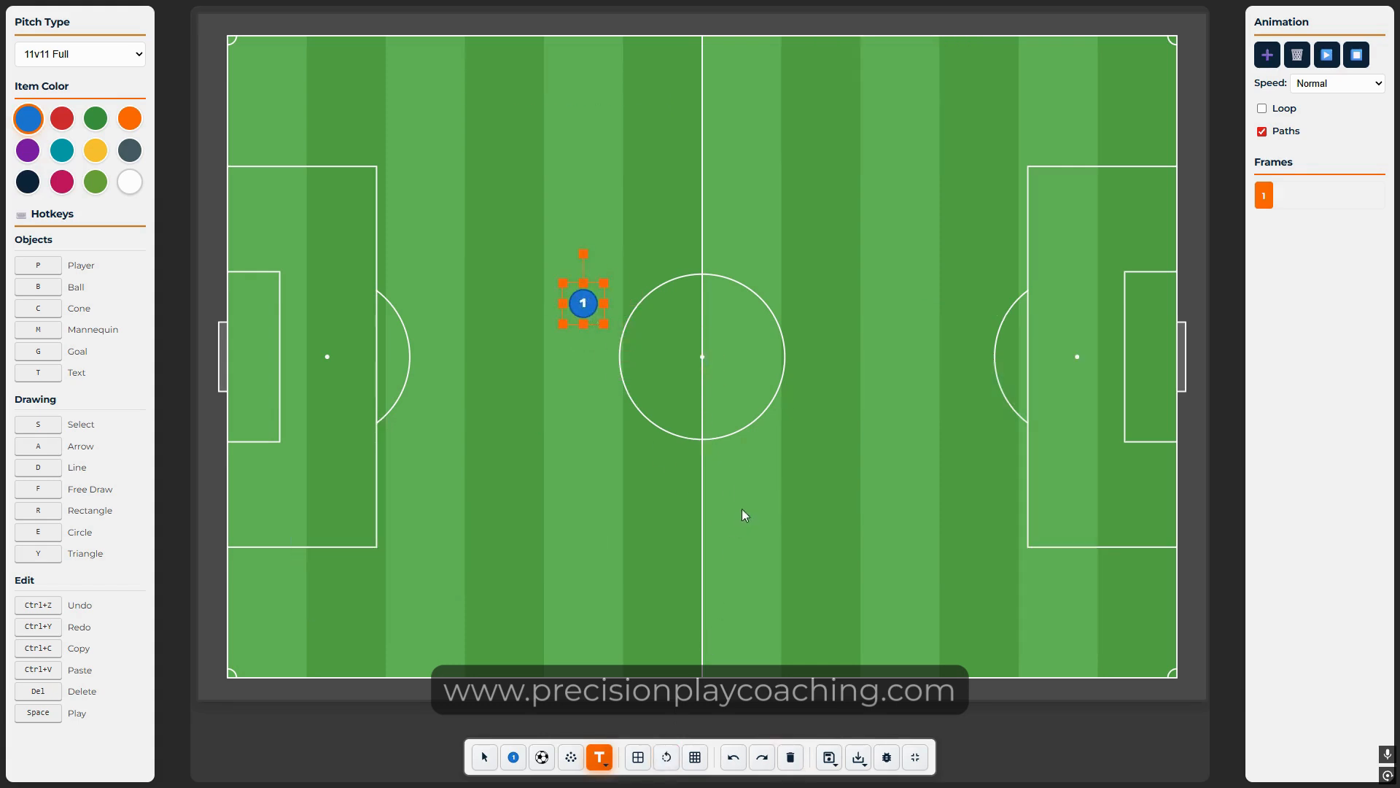
pyautogui.press('p')
pyautogui.click(766, 476)
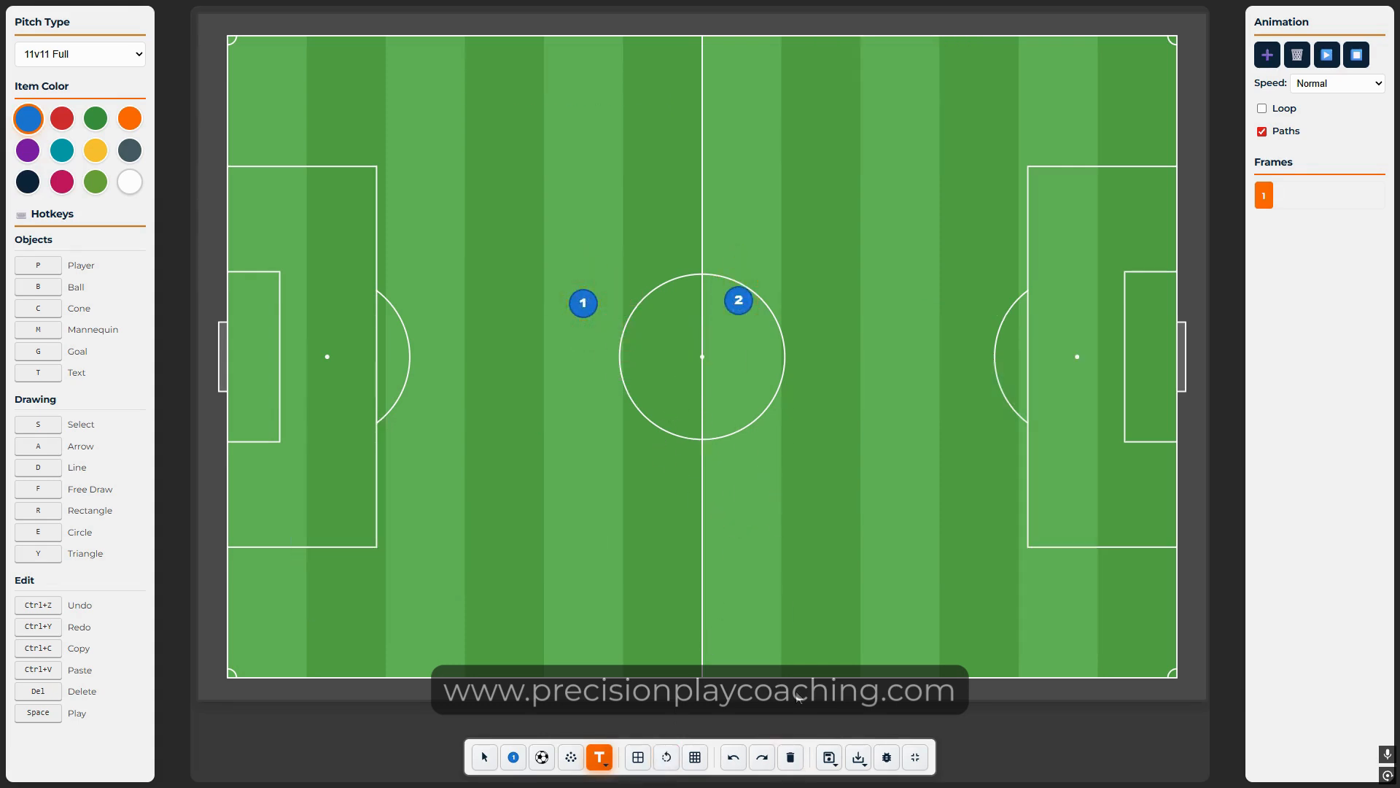
pyautogui.click(541, 757)
pyautogui.moveTo(701, 368); pyautogui.dragTo(670, 389)
pyautogui.click(652, 438)
pyautogui.moveTo(578, 306); pyautogui.dragTo(655, 374)
pyautogui.click(786, 569)
# Step: Undo twice and redo twice, then clear every object off the pitch
pyautogui.click(733, 758)
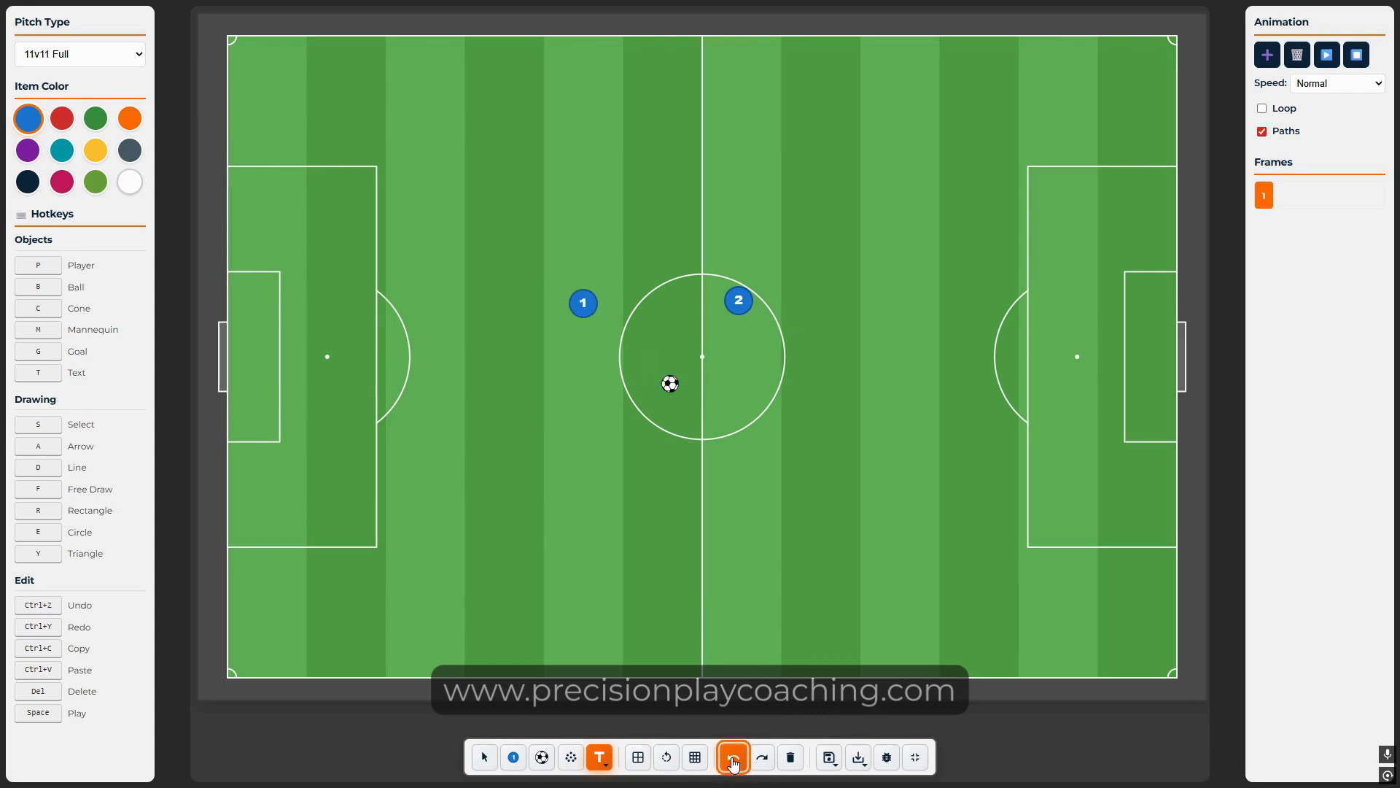
pyautogui.click(733, 759)
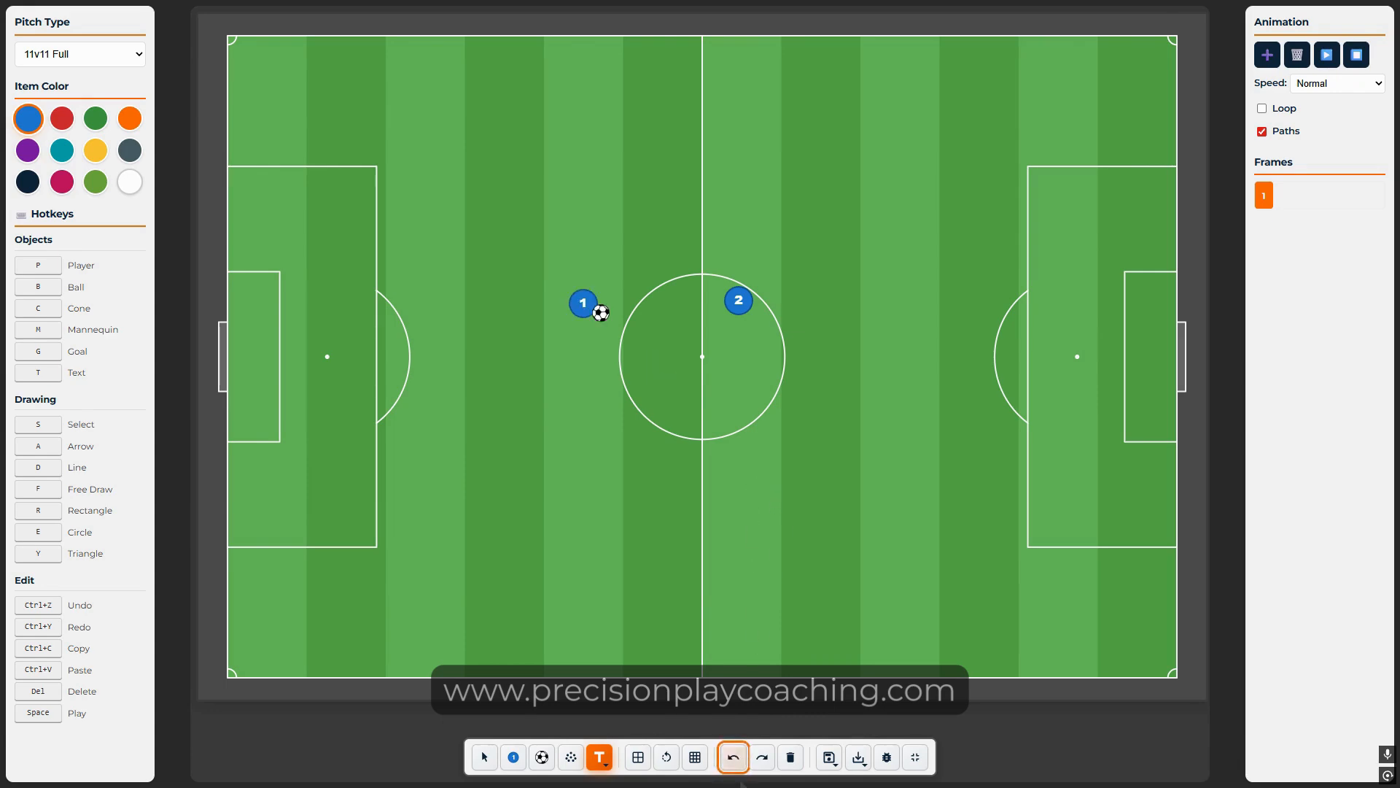
pyautogui.click(761, 758)
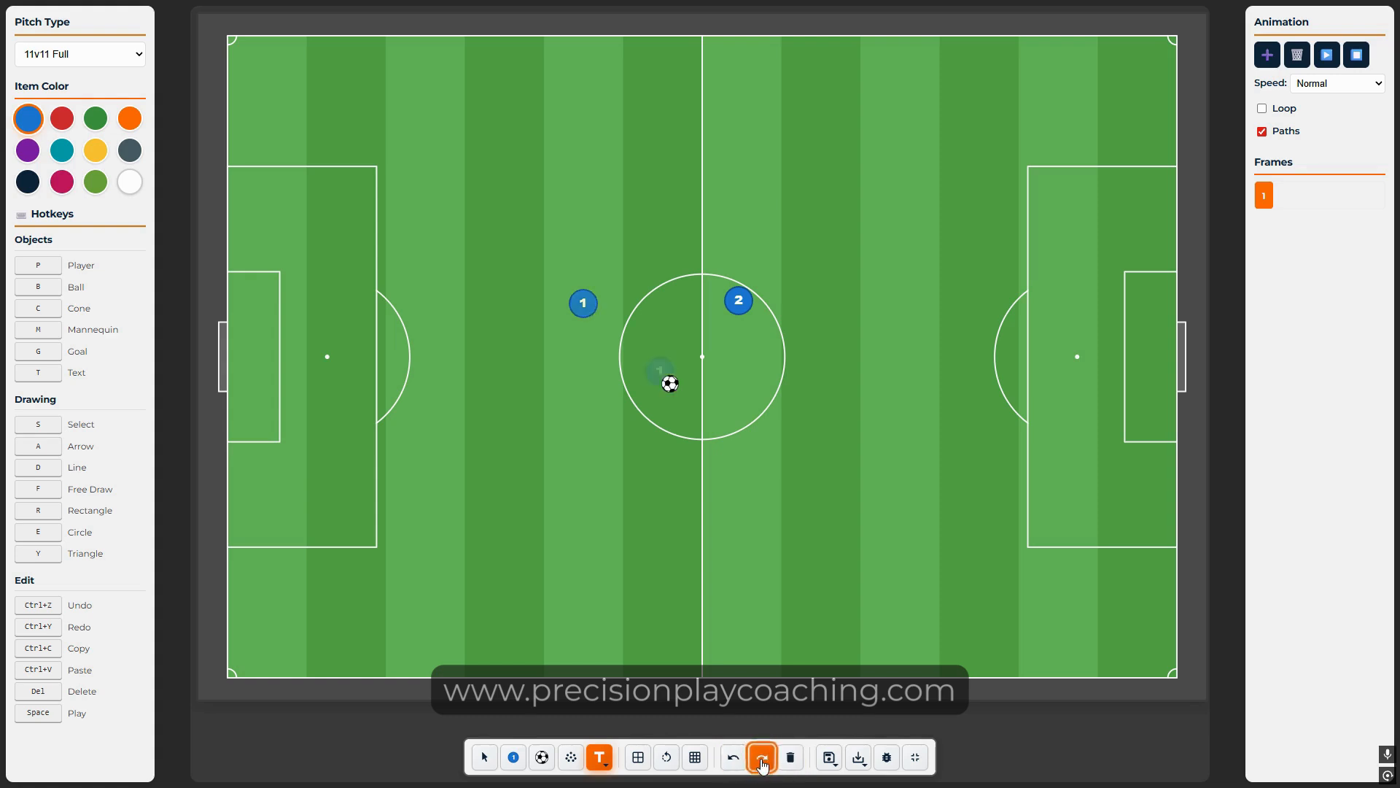
pyautogui.click(761, 759)
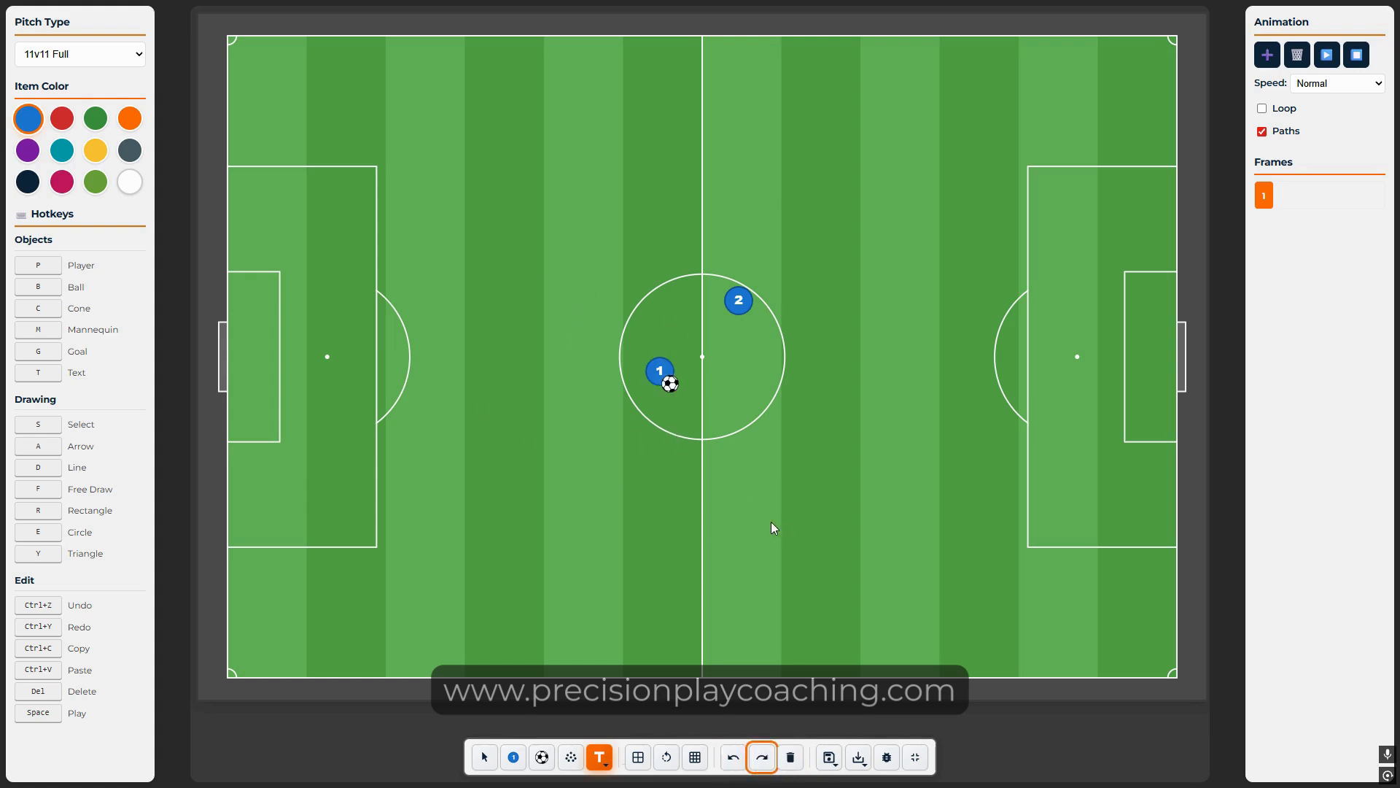
pyautogui.click(790, 757)
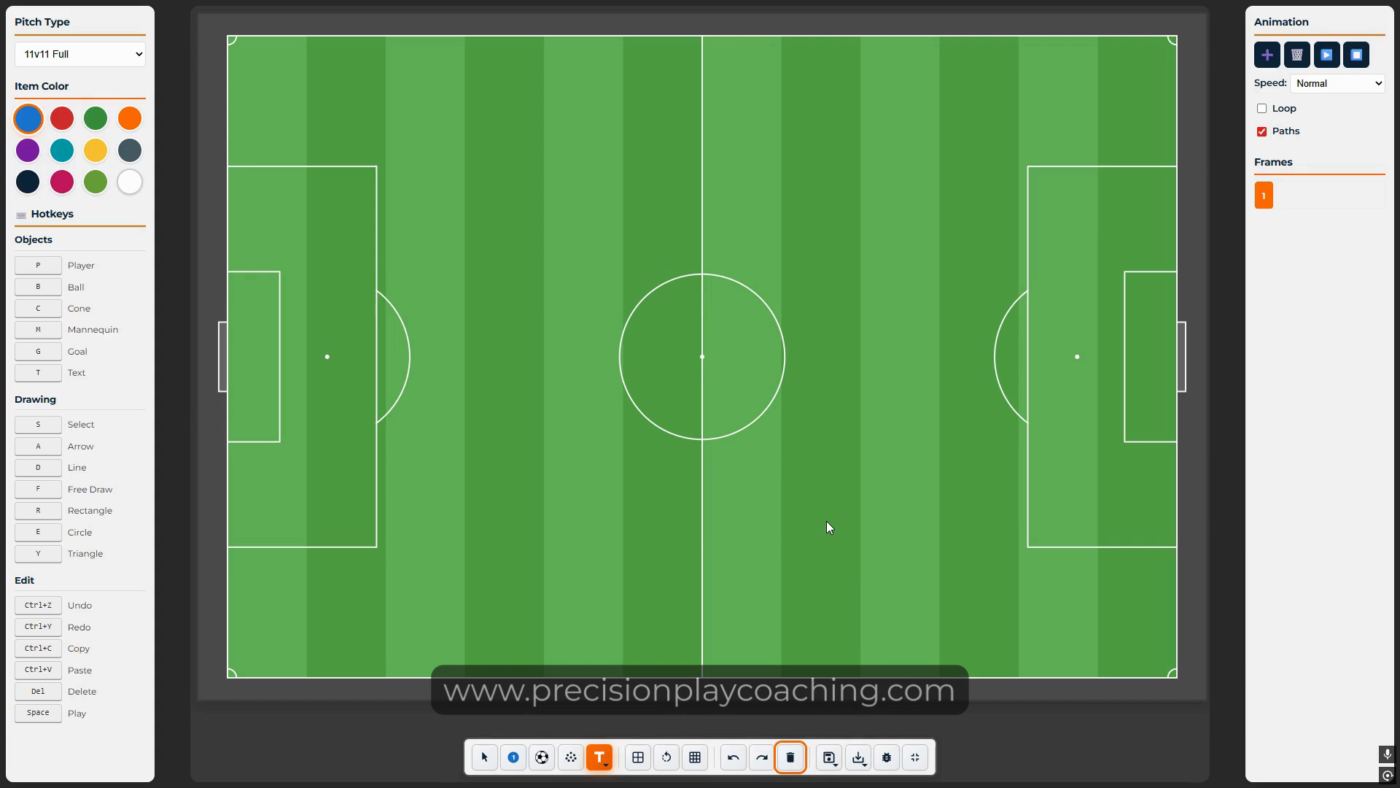
# Step: Load the saved 'Shielding the Ball - Passing Square' board in place of the current one
pyautogui.moveTo(829, 762)
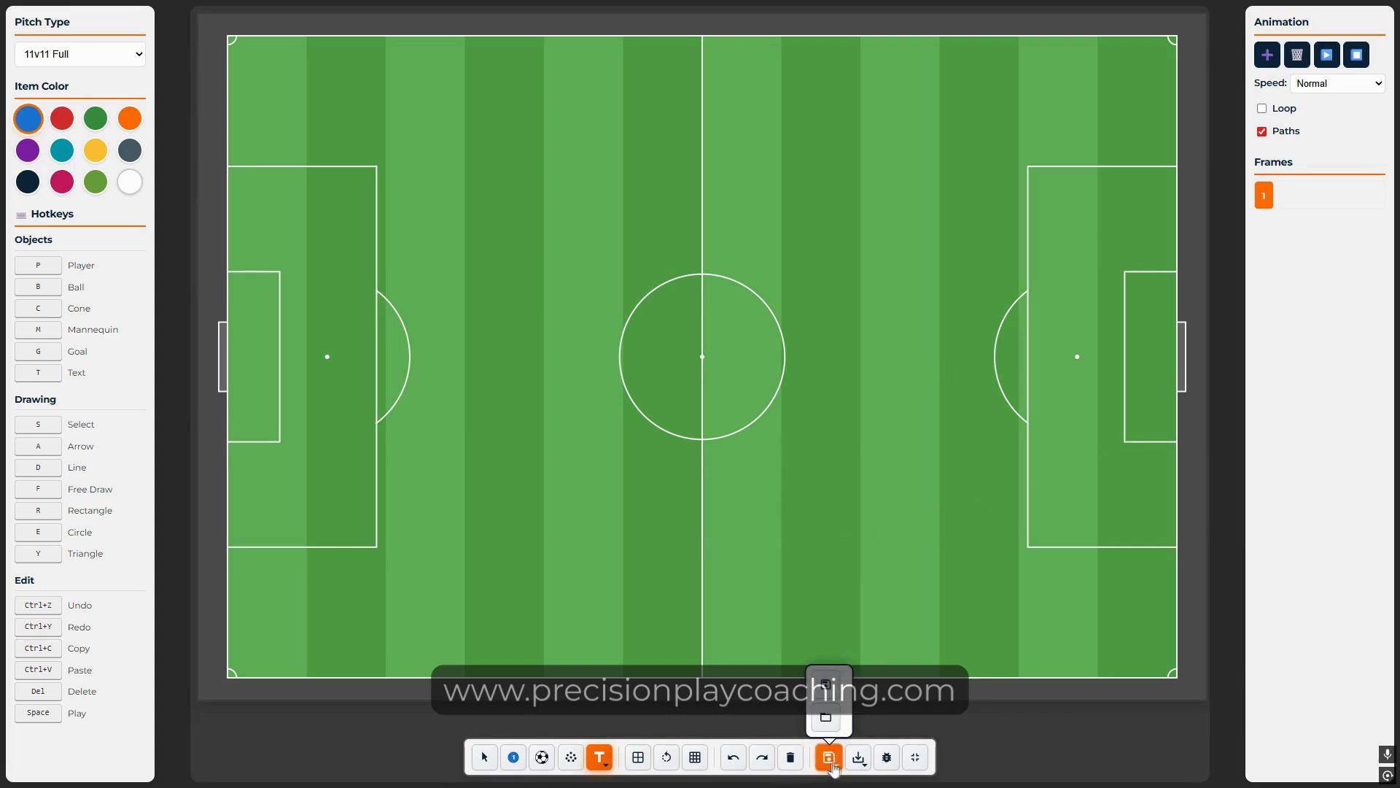
pyautogui.click(827, 724)
pyautogui.scroll(-1, 694, 406)
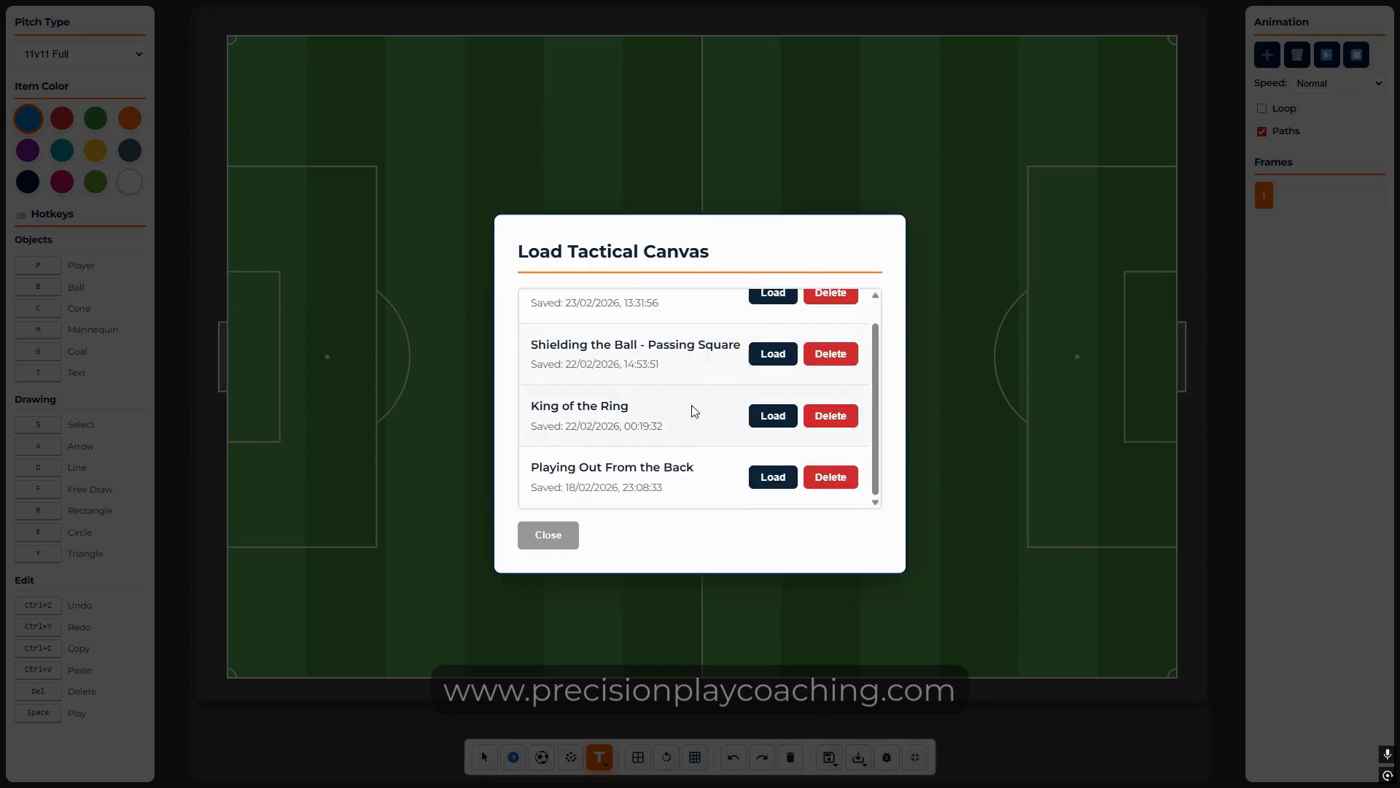
pyautogui.scroll(1, 694, 407)
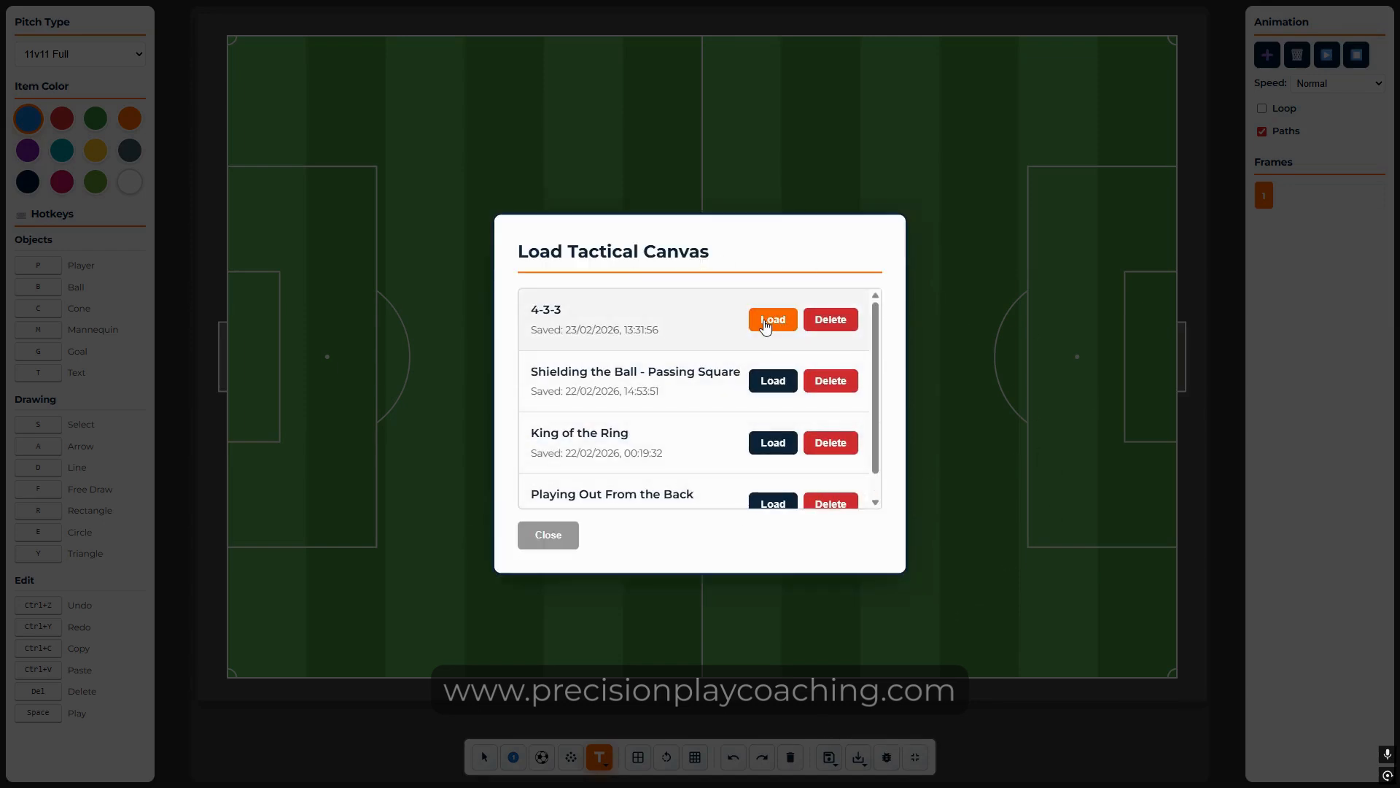
pyautogui.click(773, 381)
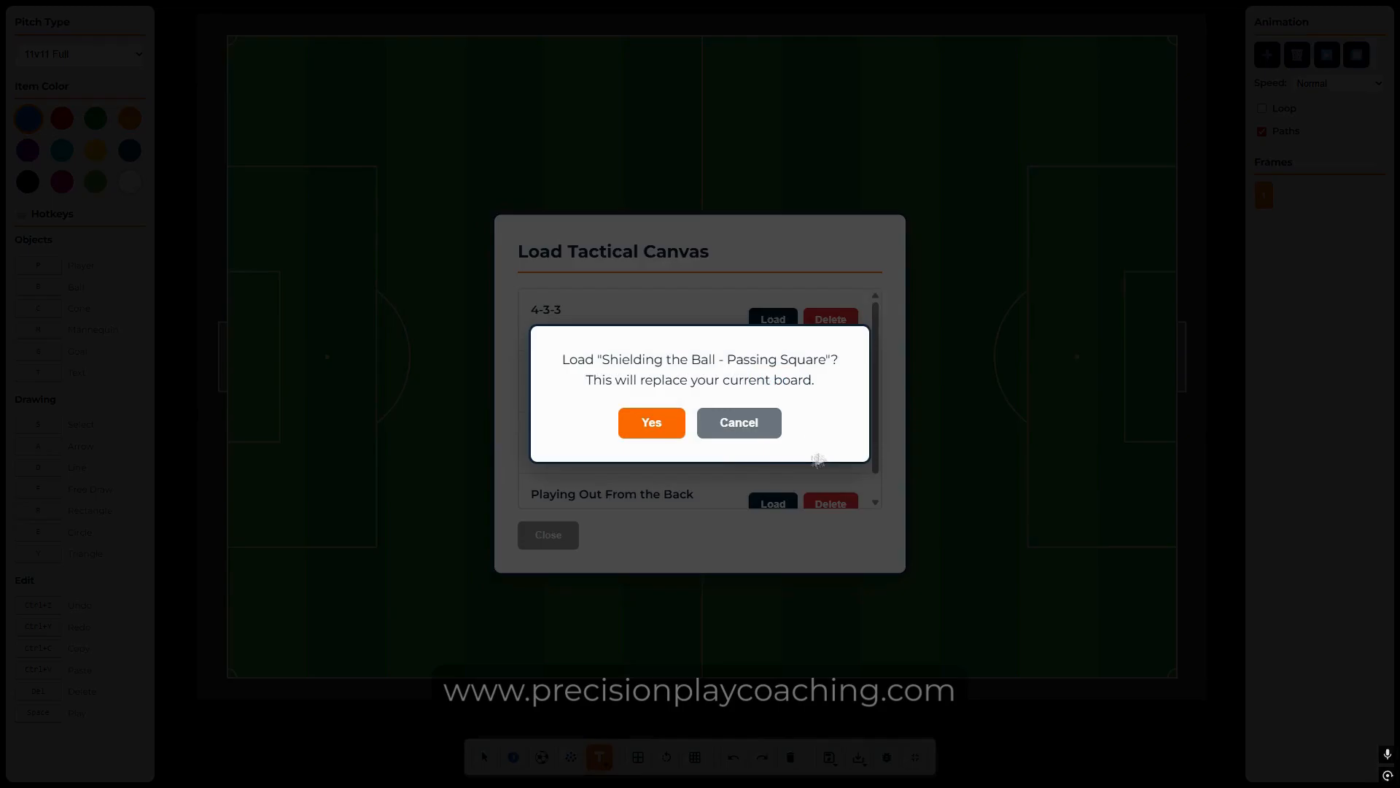
pyautogui.click(650, 420)
pyautogui.click(703, 422)
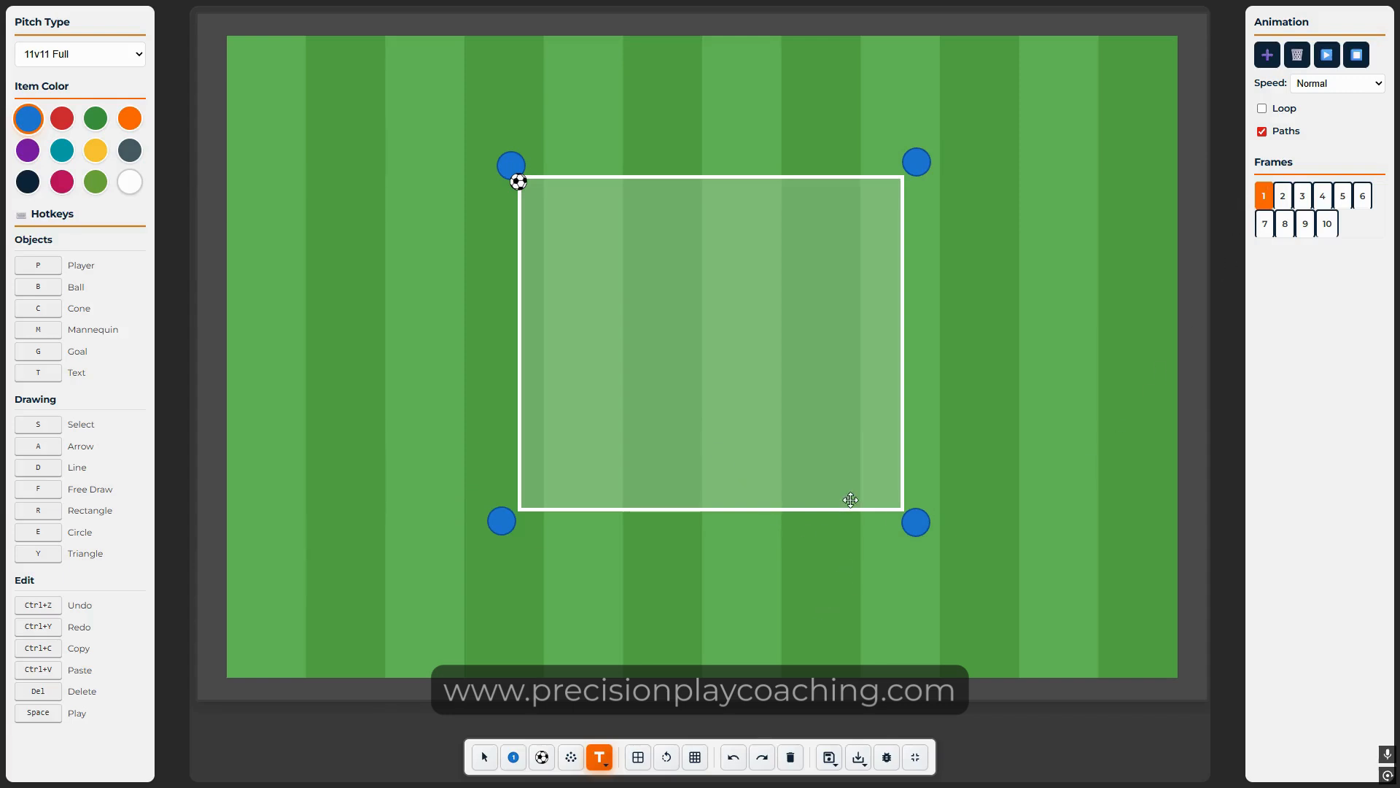
# Step: Play the drill animation, stop it, and return to frame 1
pyautogui.click(1327, 54)
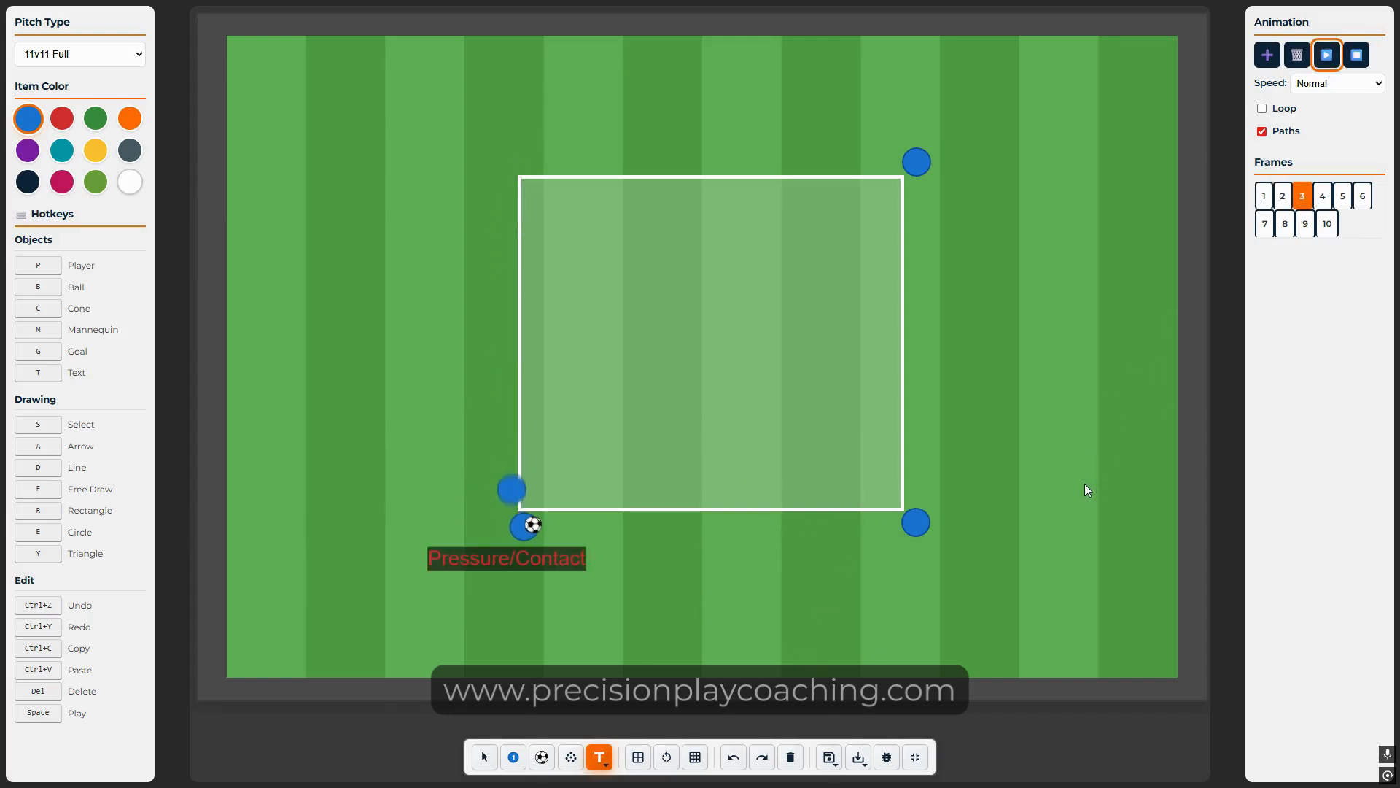
pyautogui.click(1358, 57)
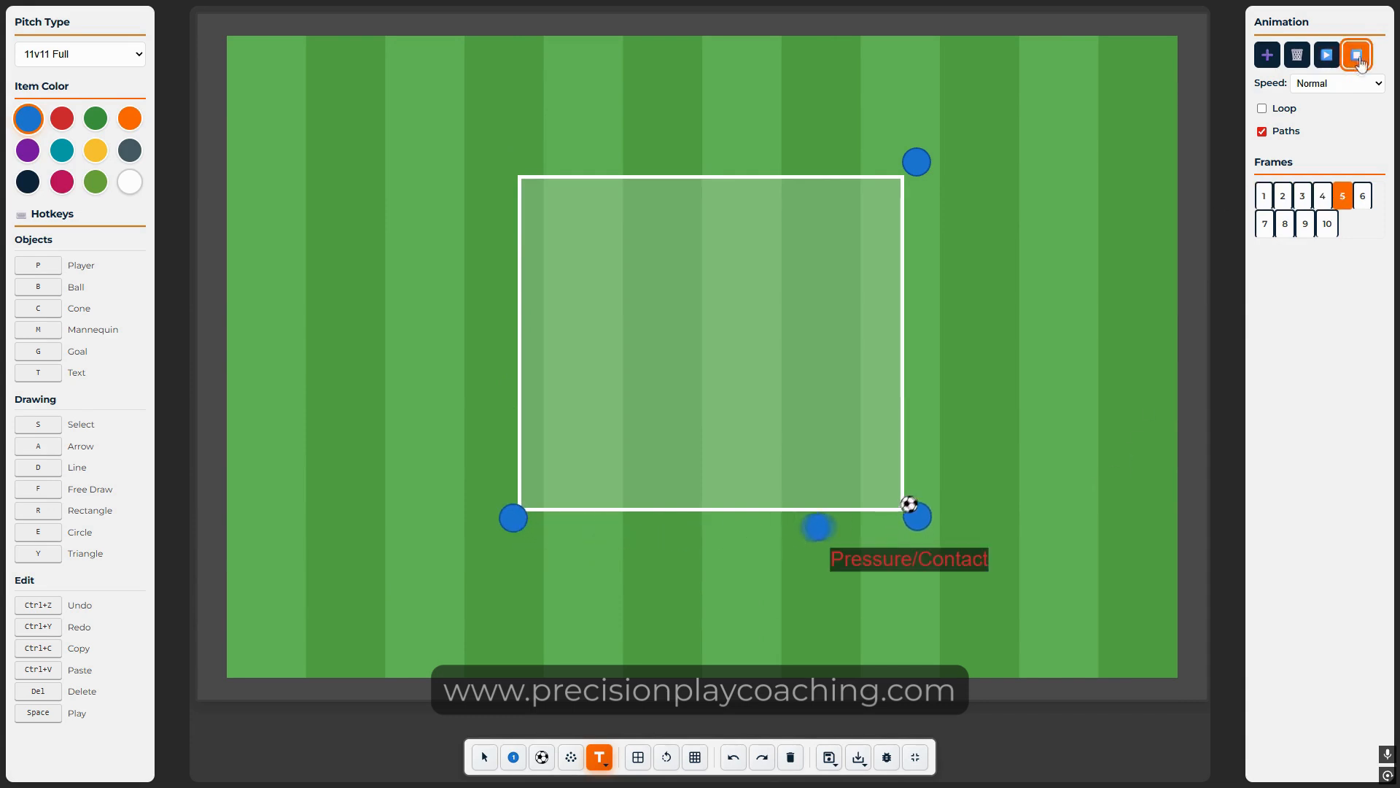
pyautogui.click(1263, 198)
pyautogui.click(827, 757)
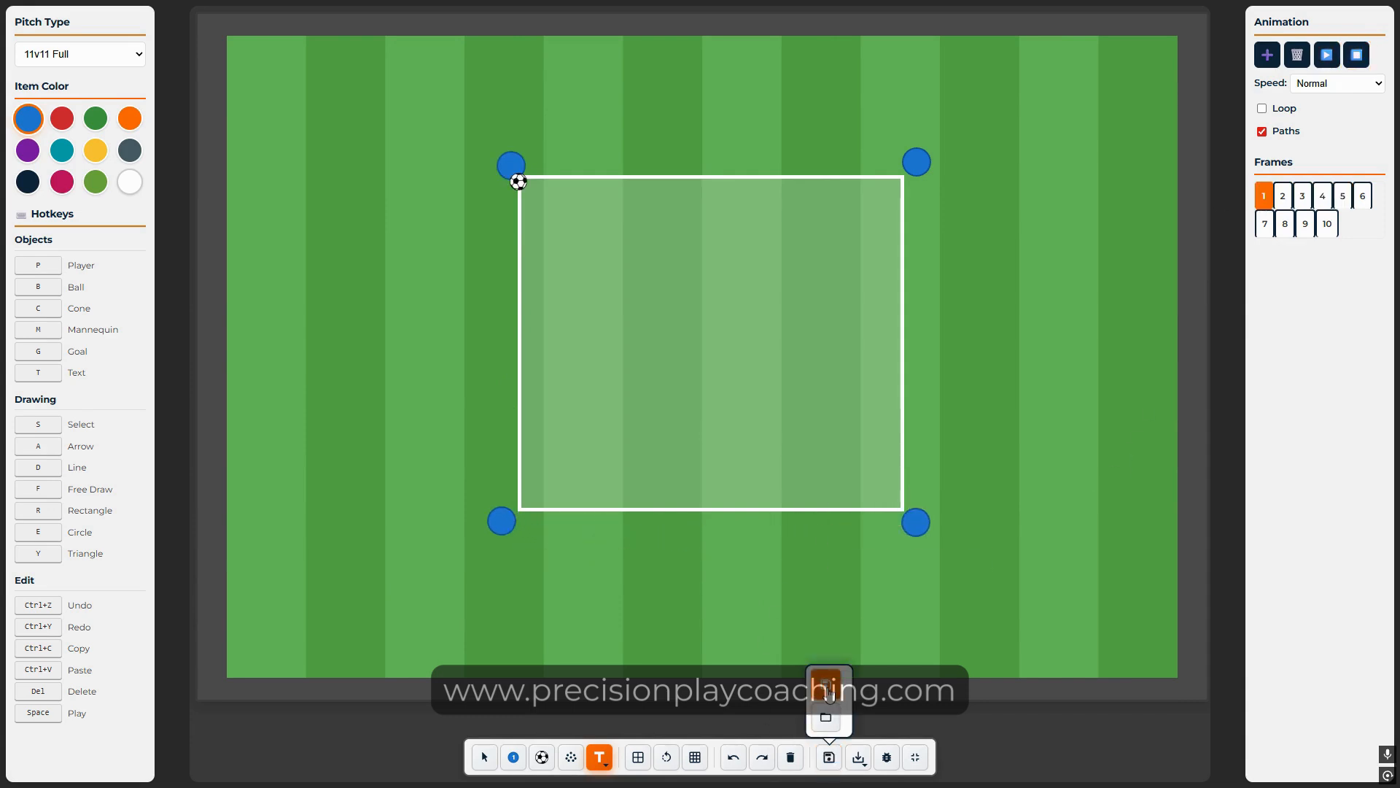
# Step: Save the current board under the name 'Passing Square'
pyautogui.click(827, 686)
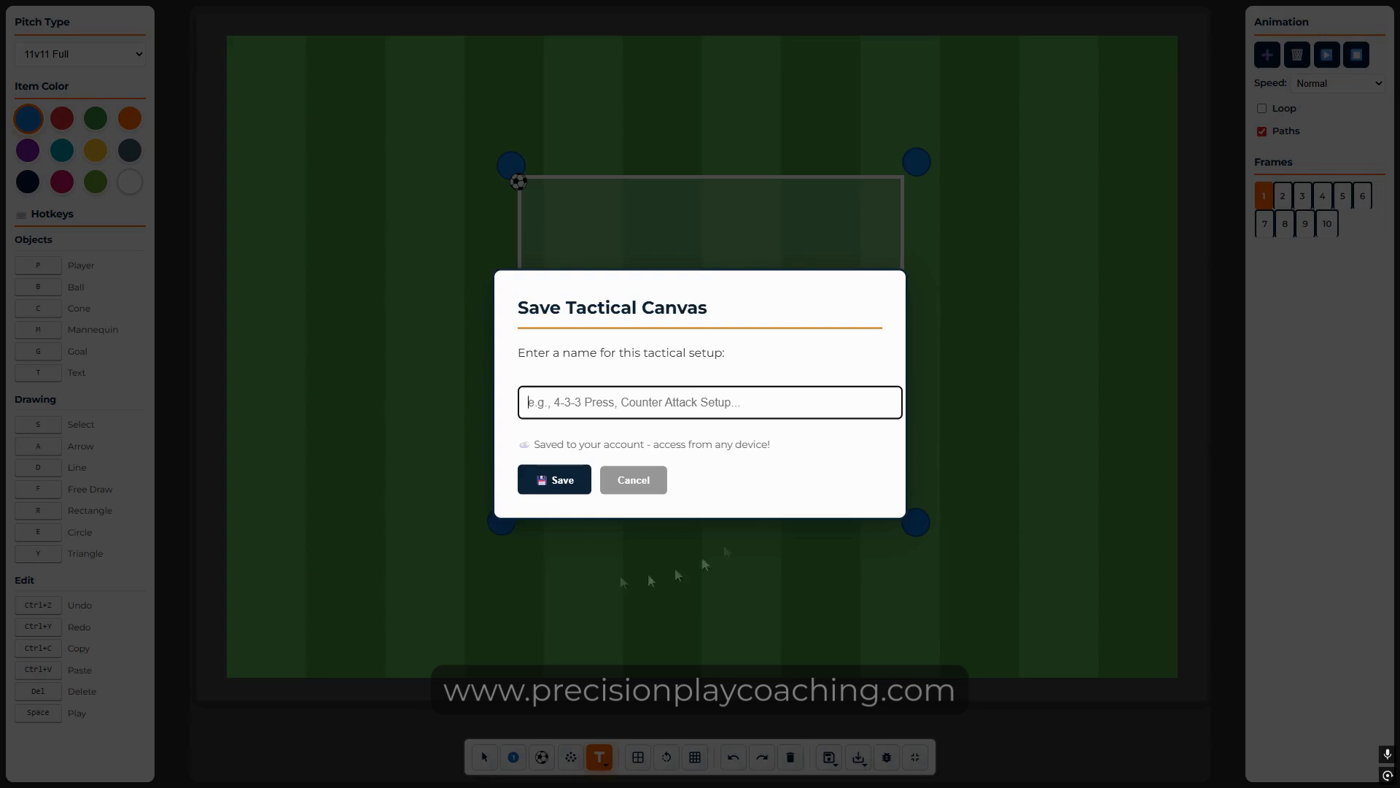
pyautogui.click(606, 410)
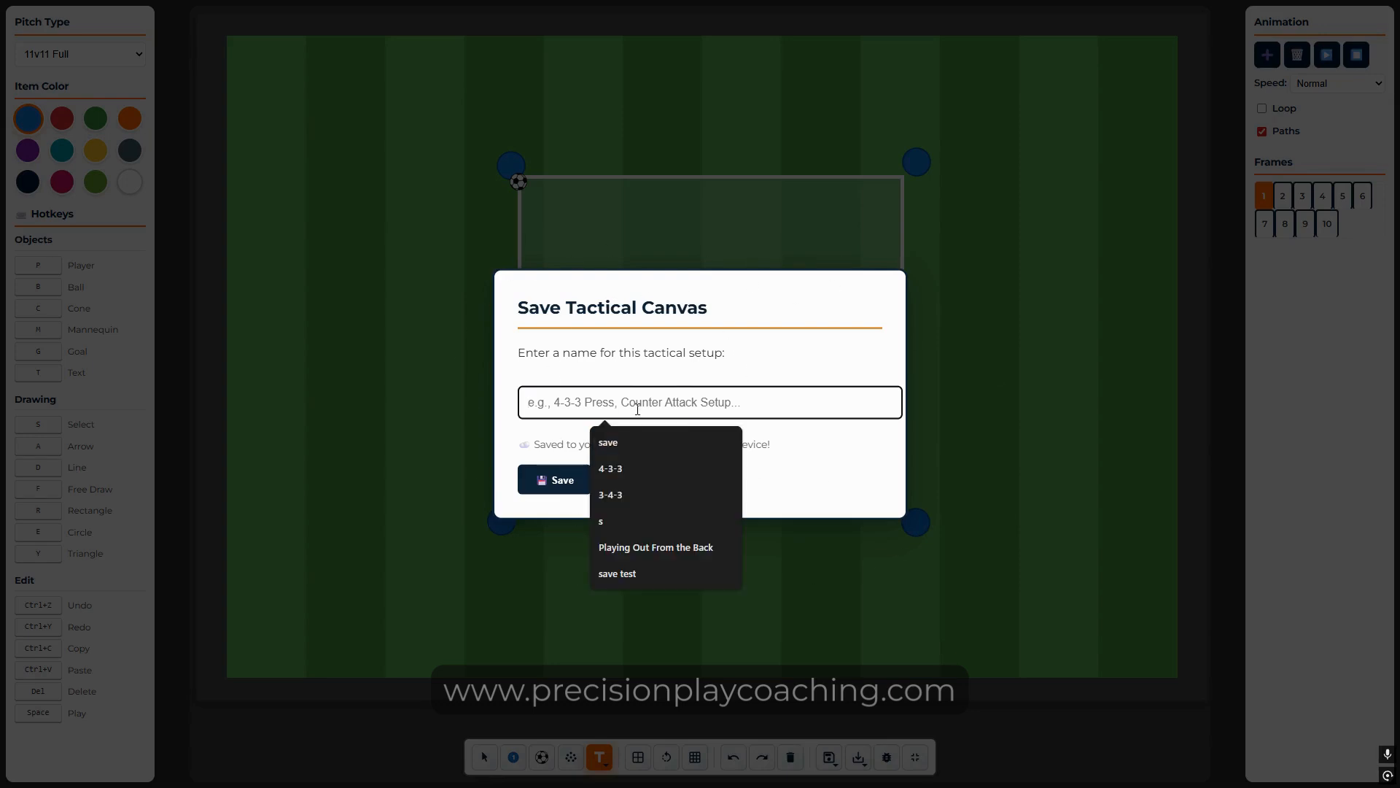
pyautogui.write('Pasing Square')
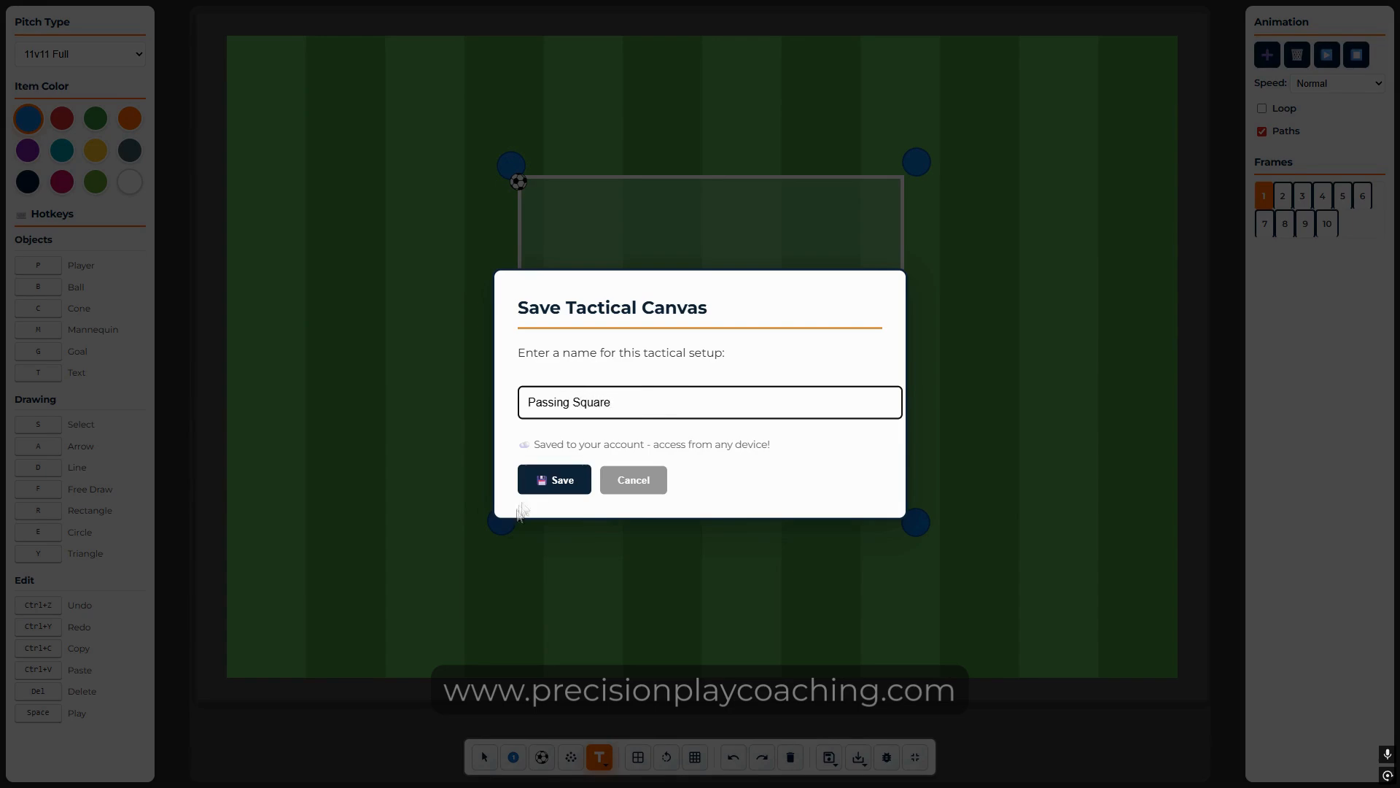
pyautogui.click(554, 479)
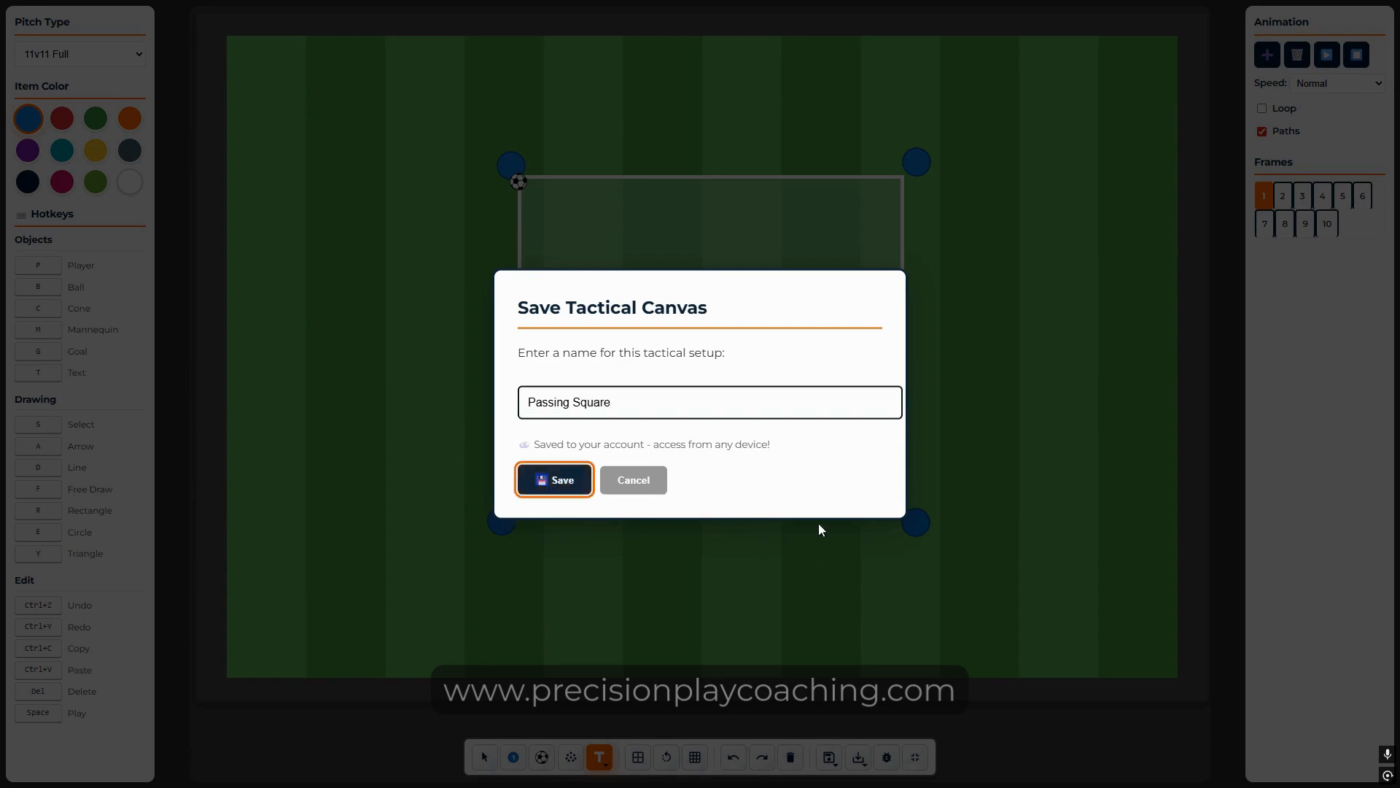
pyautogui.click(708, 427)
# Step: Clear the board, reload 'Passing Square', then clear the board again
pyautogui.click(828, 760)
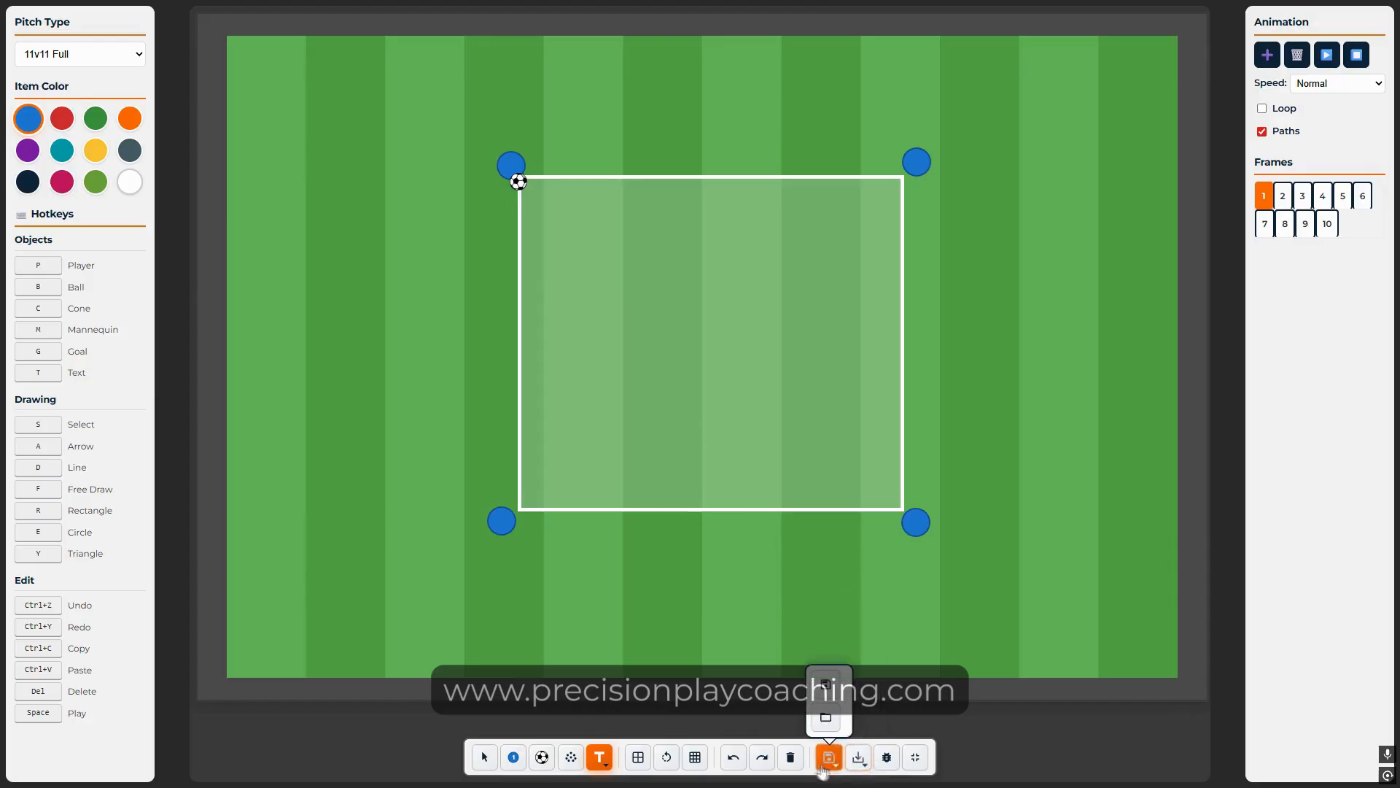
pyautogui.click(790, 757)
pyautogui.moveTo(829, 758)
pyautogui.click(825, 718)
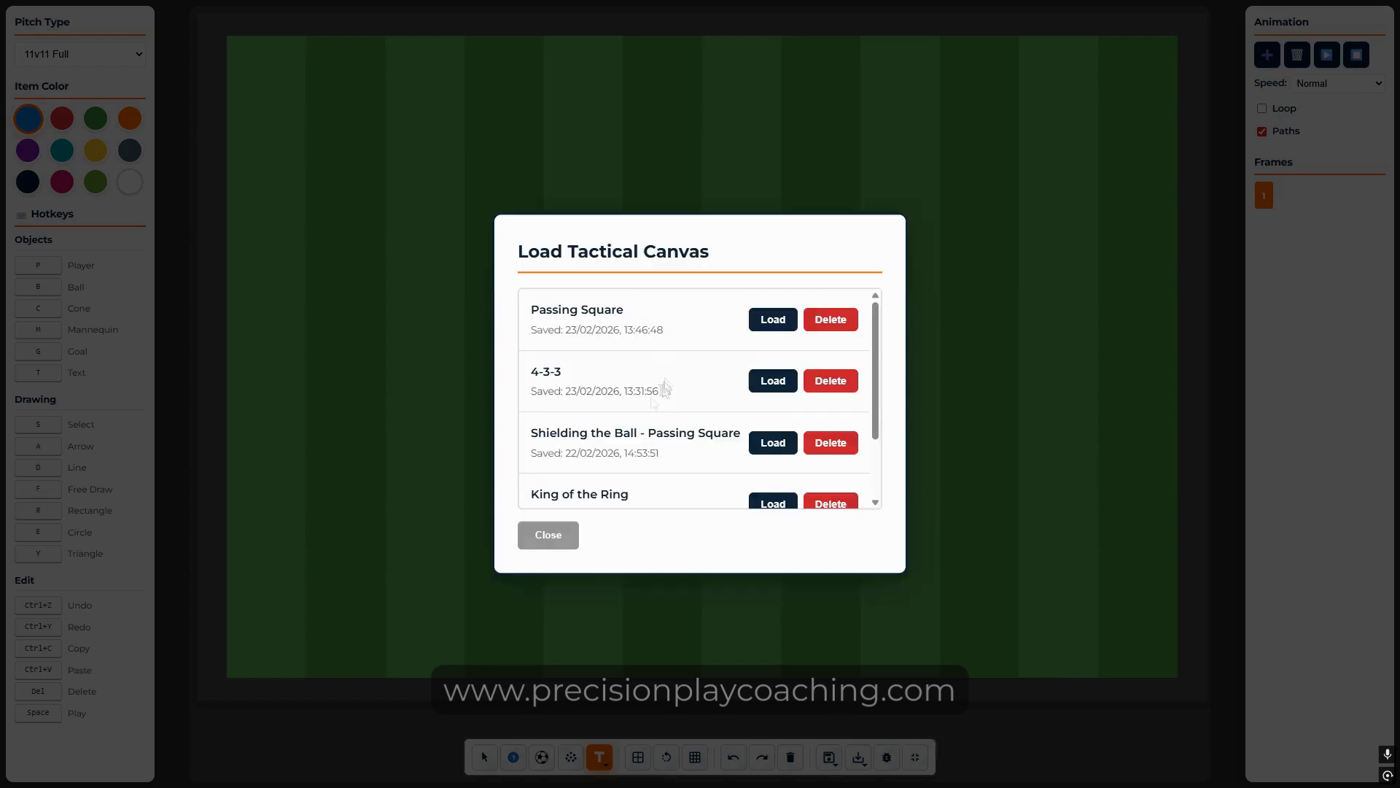
pyautogui.click(773, 319)
pyautogui.click(652, 418)
pyautogui.click(699, 415)
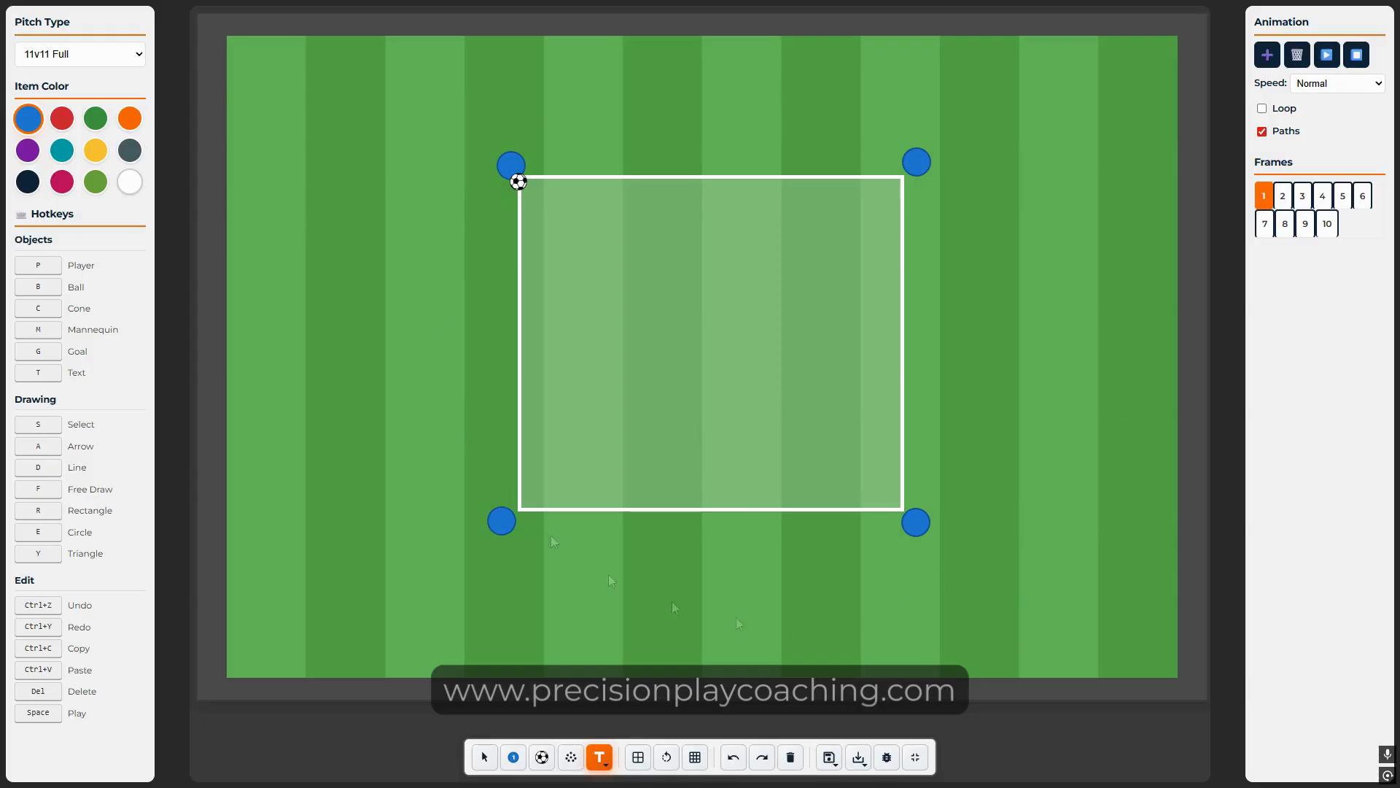
pyautogui.click(791, 757)
# Step: Place player 1 with a ball left of centre and player 2 right of centre
pyautogui.press('p')
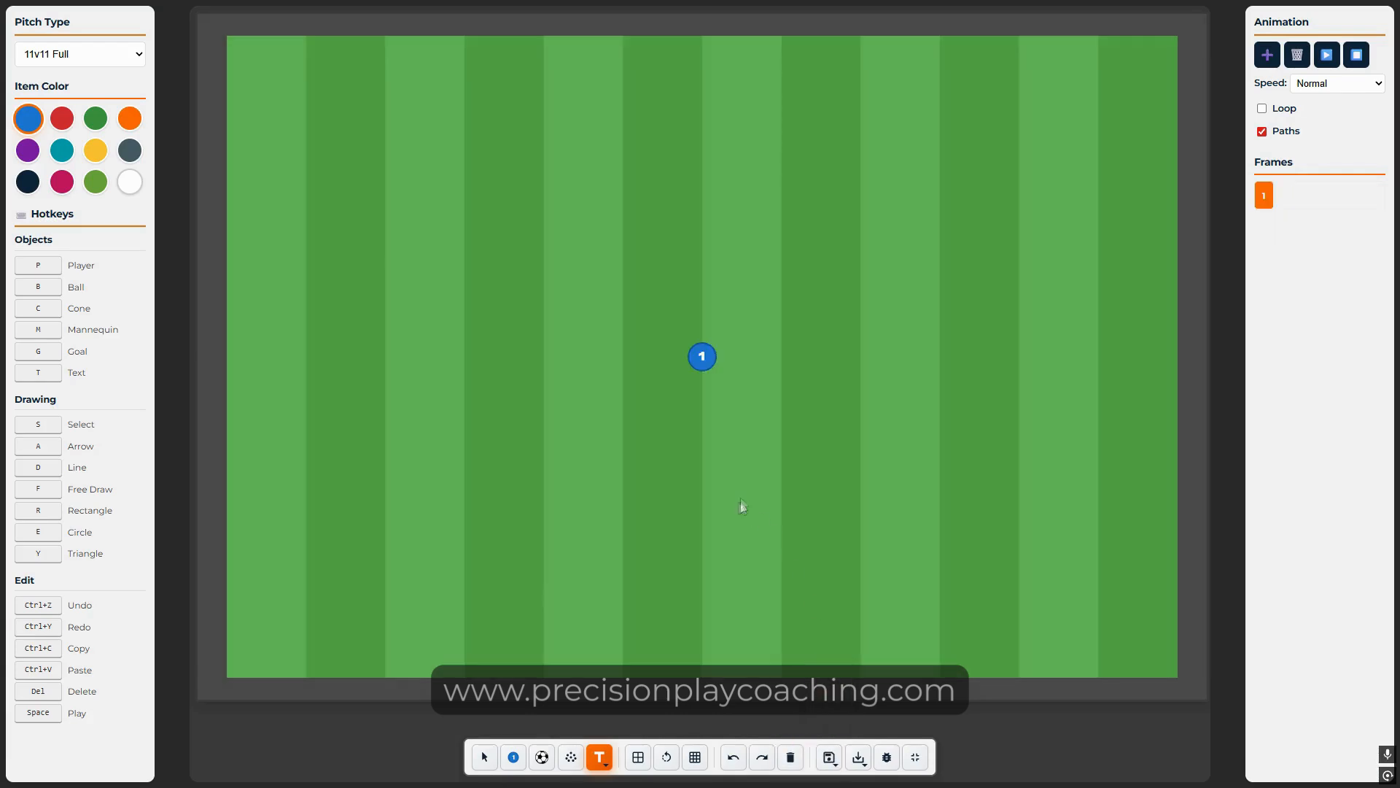
pyautogui.moveTo(703, 357); pyautogui.dragTo(572, 353)
pyautogui.click(648, 439)
pyautogui.moveTo(702, 357); pyautogui.dragTo(592, 354)
pyautogui.click(705, 481)
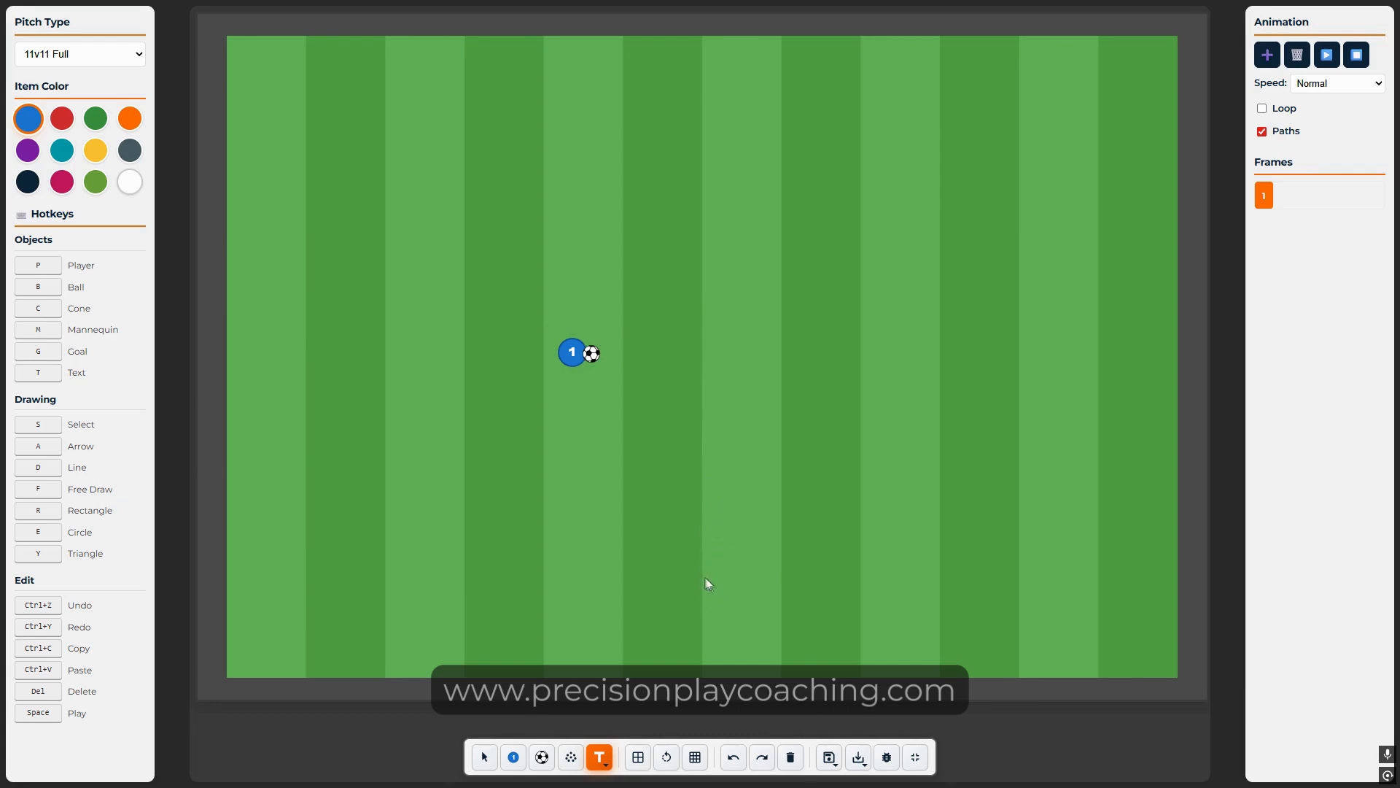
pyautogui.press('p')
pyautogui.moveTo(703, 356); pyautogui.dragTo(827, 356)
pyautogui.press('b')
pyautogui.moveTo(703, 356); pyautogui.dragTo(803, 360)
pyautogui.press('Delete')
# Step: Add frames 2–4: pass to player 2, bring the ball to front, pass back to player 1
pyautogui.click(1277, 57)
pyautogui.moveTo(591, 354); pyautogui.dragTo(811, 356)
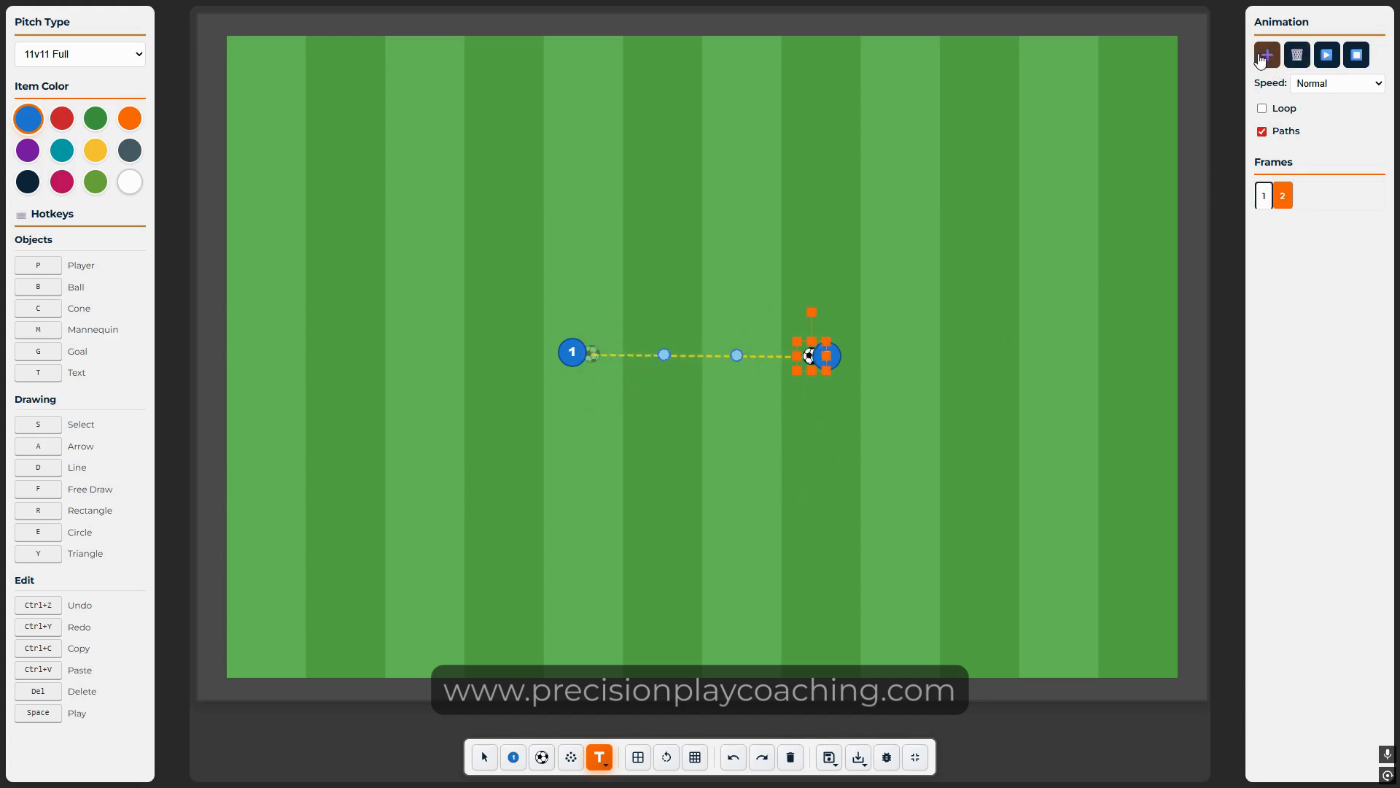
pyautogui.click(1266, 54)
pyautogui.rightClick(808, 355)
pyautogui.click(882, 447)
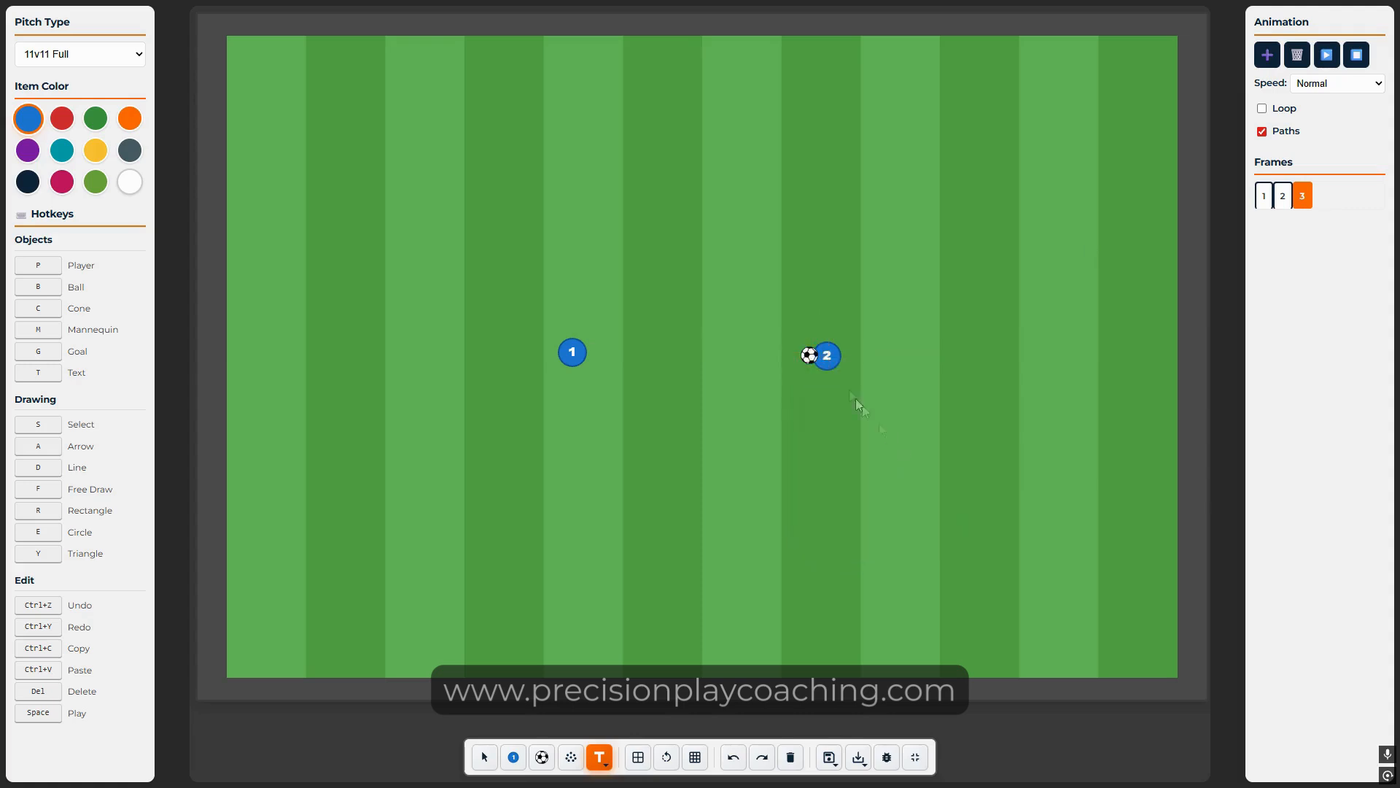
pyautogui.click(1267, 54)
pyautogui.moveTo(810, 355); pyautogui.dragTo(703, 506)
# Step: Add frames 5–6 passing to player 2 and running player 1 onto the ball, then play from frame 1
pyautogui.click(1267, 54)
pyautogui.moveTo(592, 350); pyautogui.dragTo(706, 293)
pyautogui.click(1266, 55)
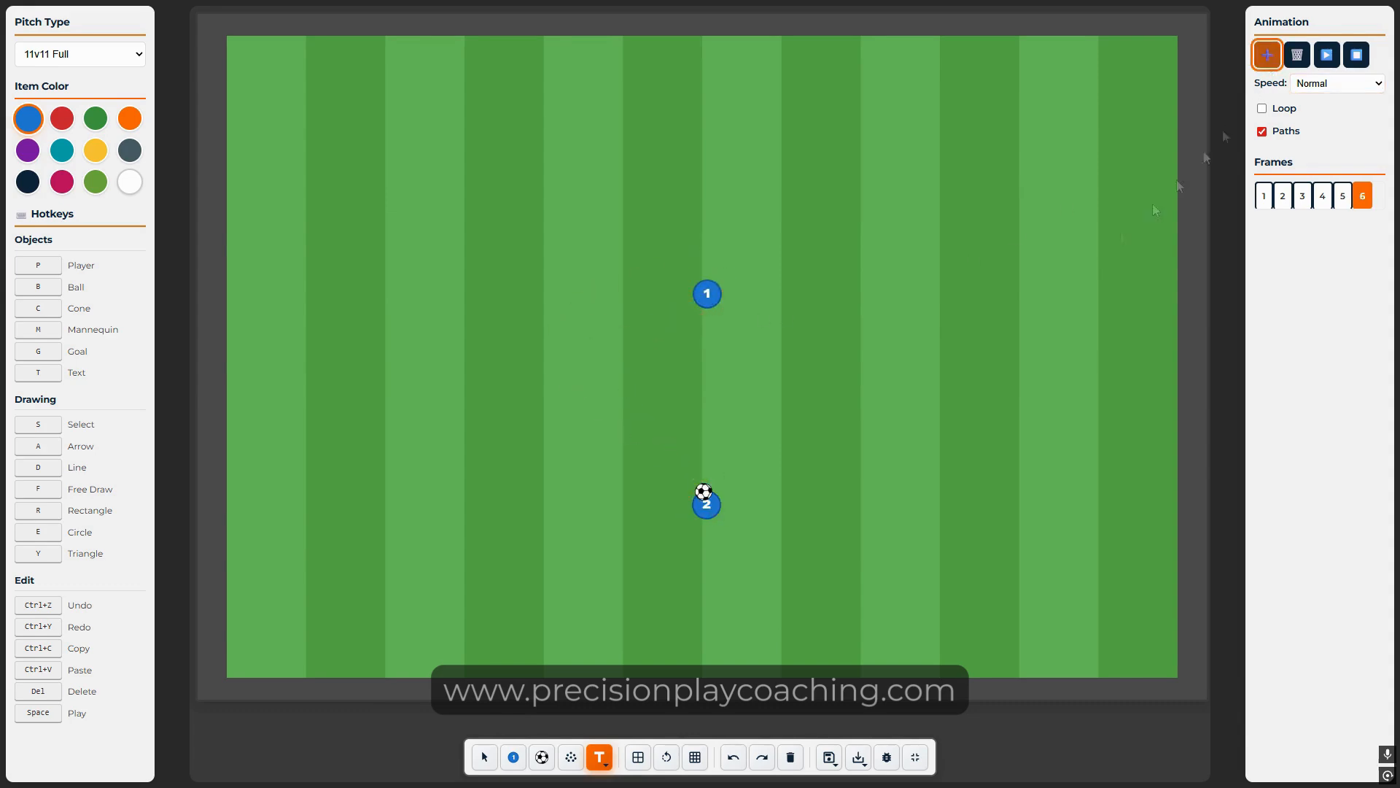
pyautogui.moveTo(702, 491); pyautogui.dragTo(856, 338)
pyautogui.moveTo(706, 294); pyautogui.dragTo(866, 328)
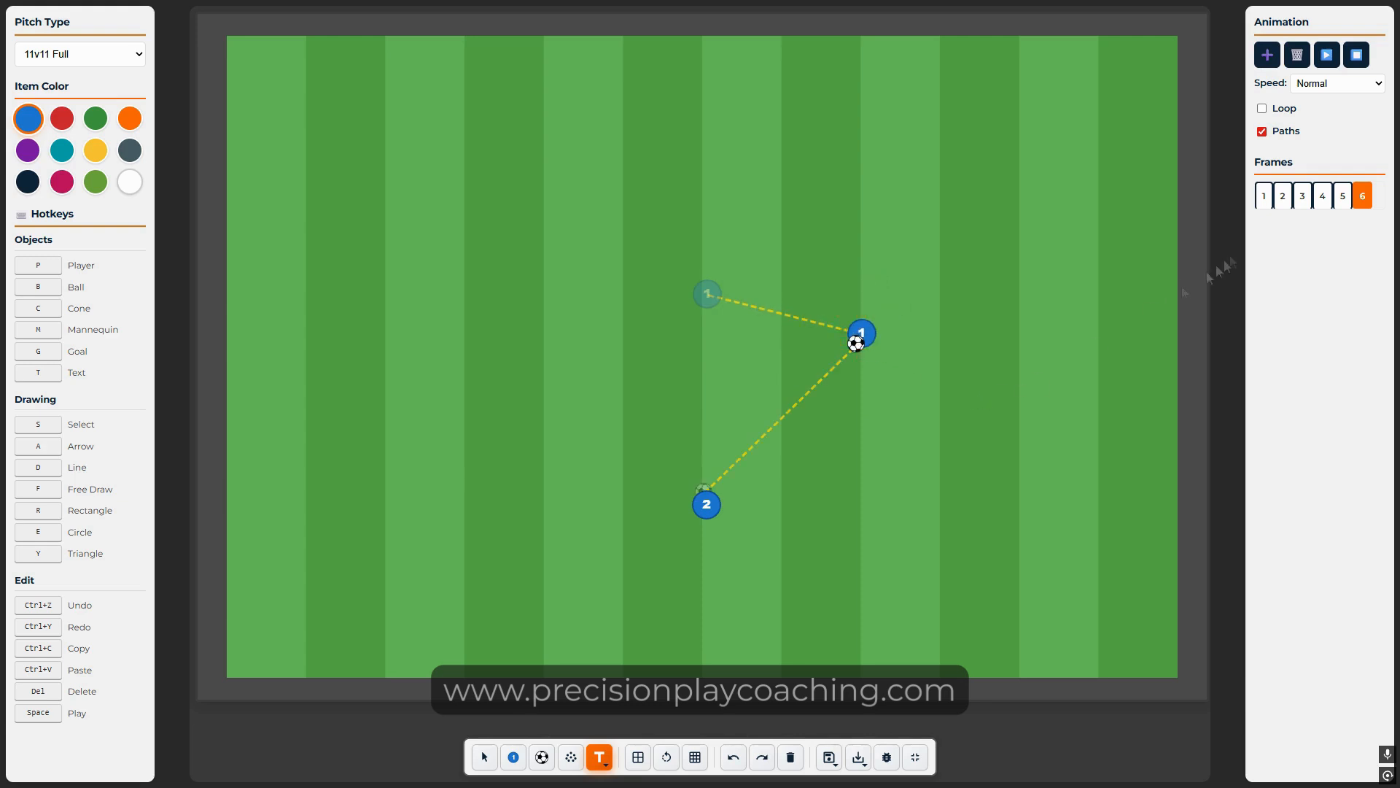
pyautogui.click(1264, 196)
pyautogui.click(1327, 56)
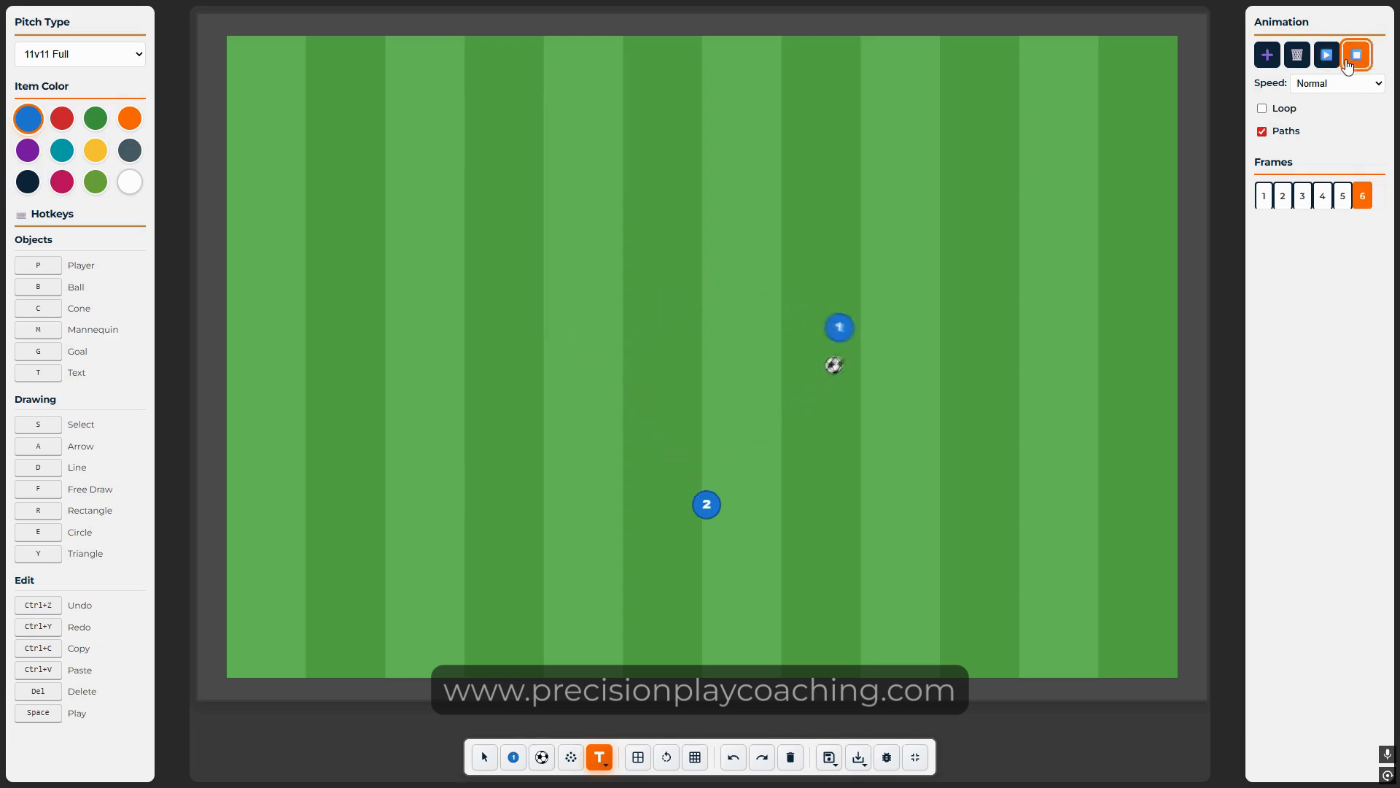
pyautogui.click(1261, 203)
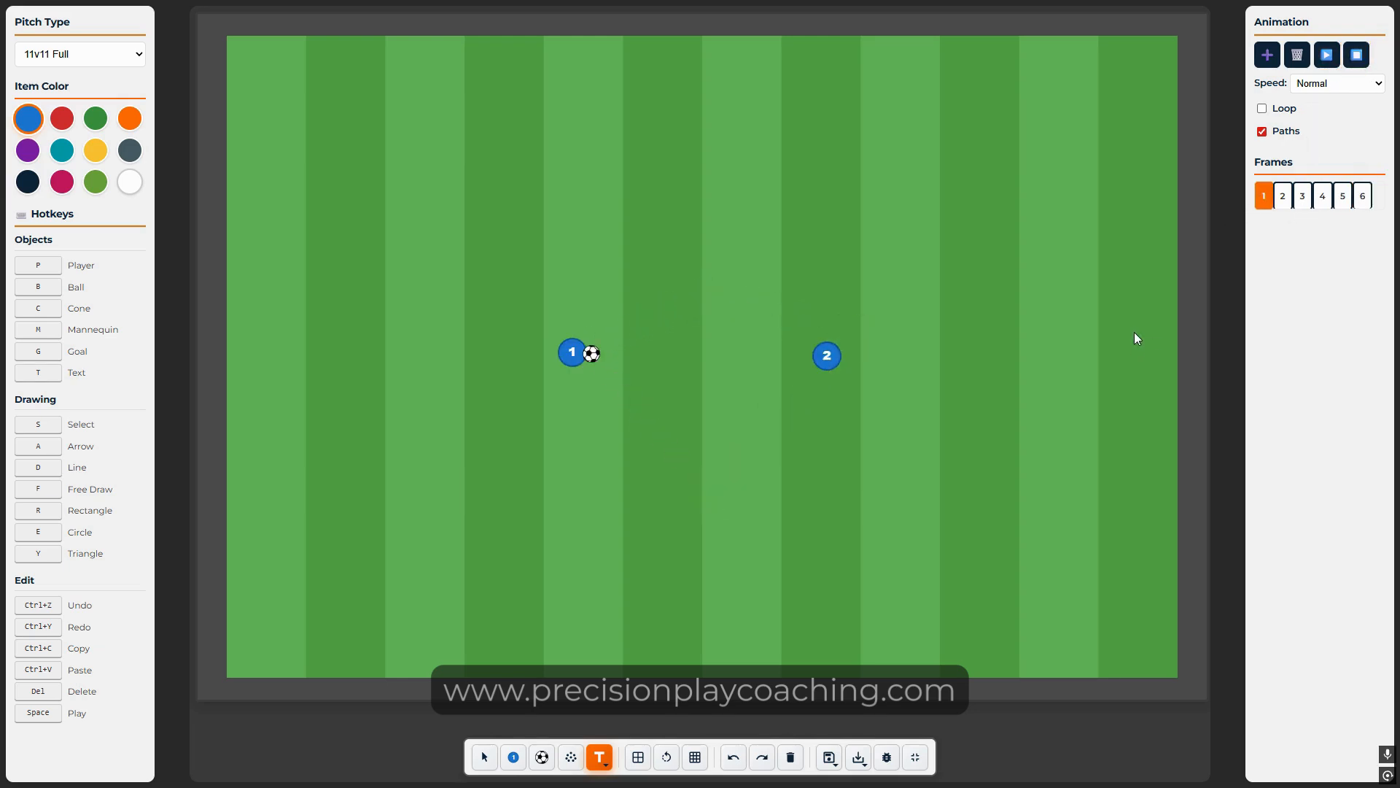
# Step: Save the animation under the name 'test'
pyautogui.click(829, 757)
pyautogui.click(671, 402)
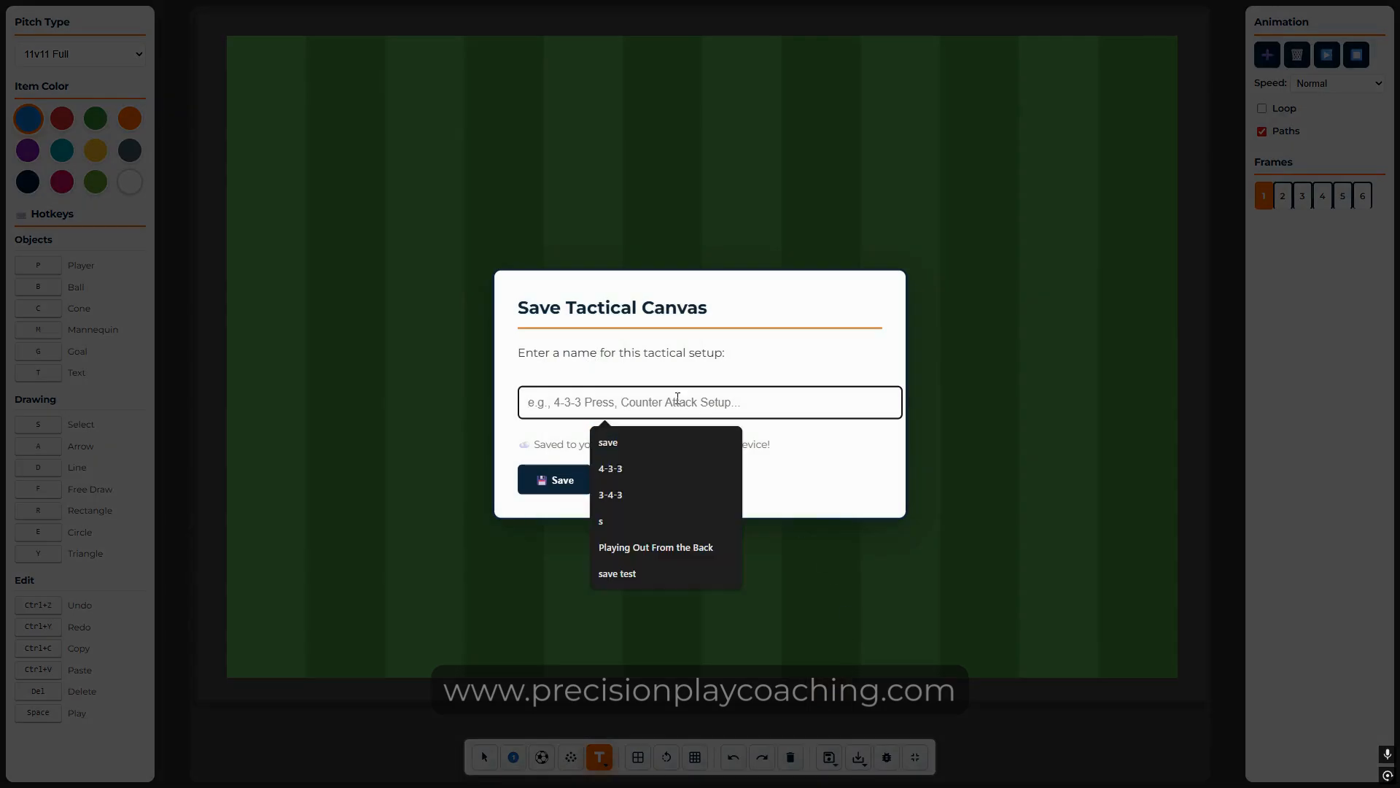
pyautogui.write('test')
pyautogui.click(540, 480)
pyautogui.click(698, 414)
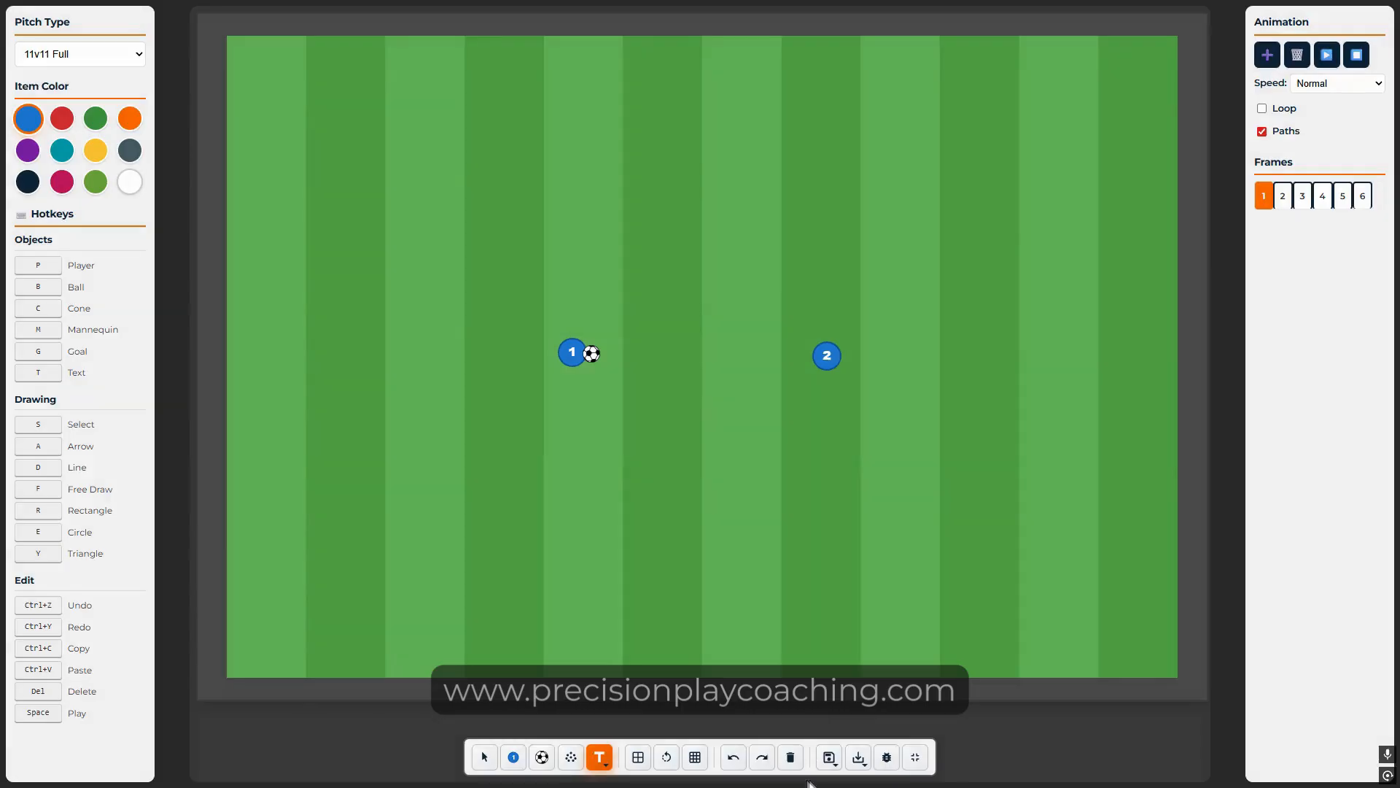
# Step: Clear the board, reload 'test', and play it through once
pyautogui.click(792, 758)
pyautogui.moveTo(832, 762)
pyautogui.click(830, 716)
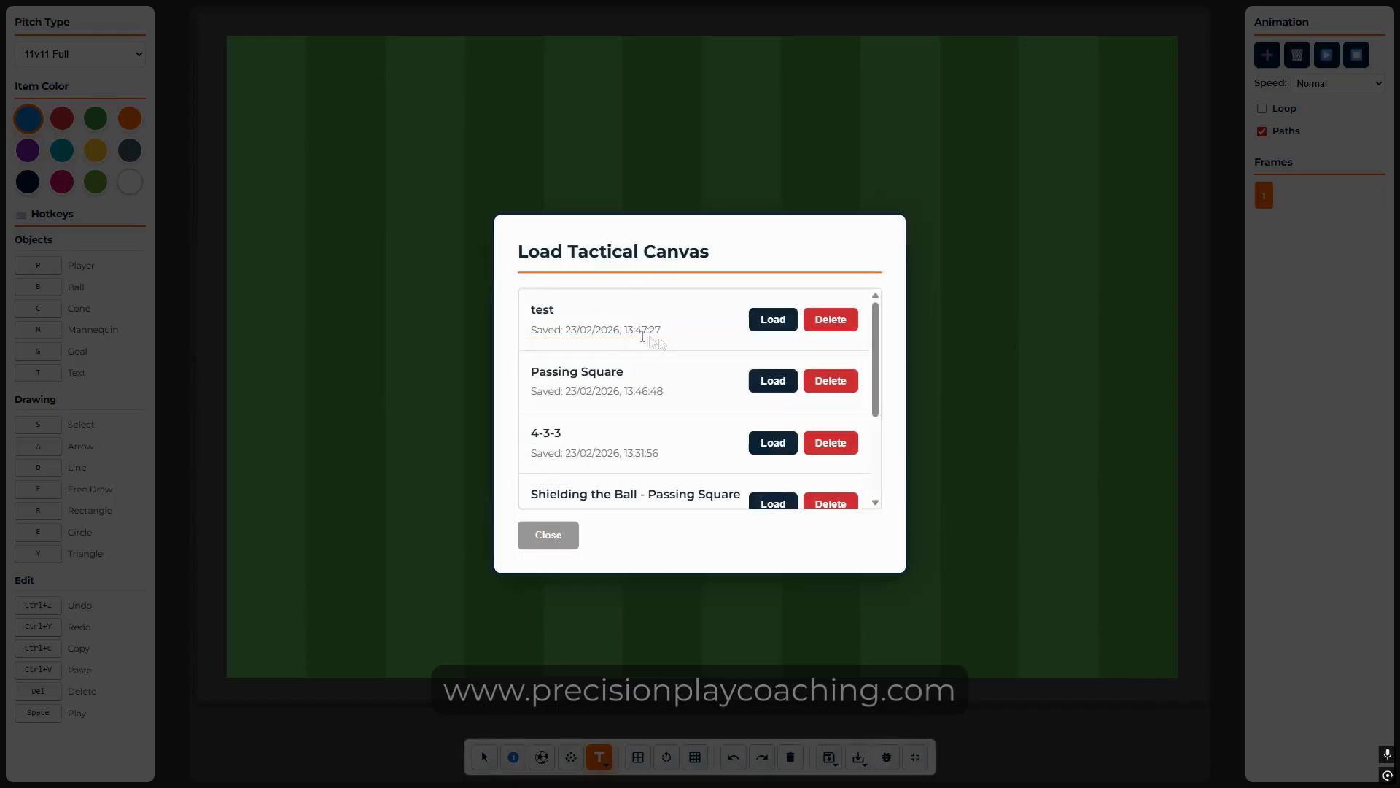
pyautogui.click(773, 319)
pyautogui.click(649, 420)
pyautogui.click(697, 411)
pyautogui.click(1326, 54)
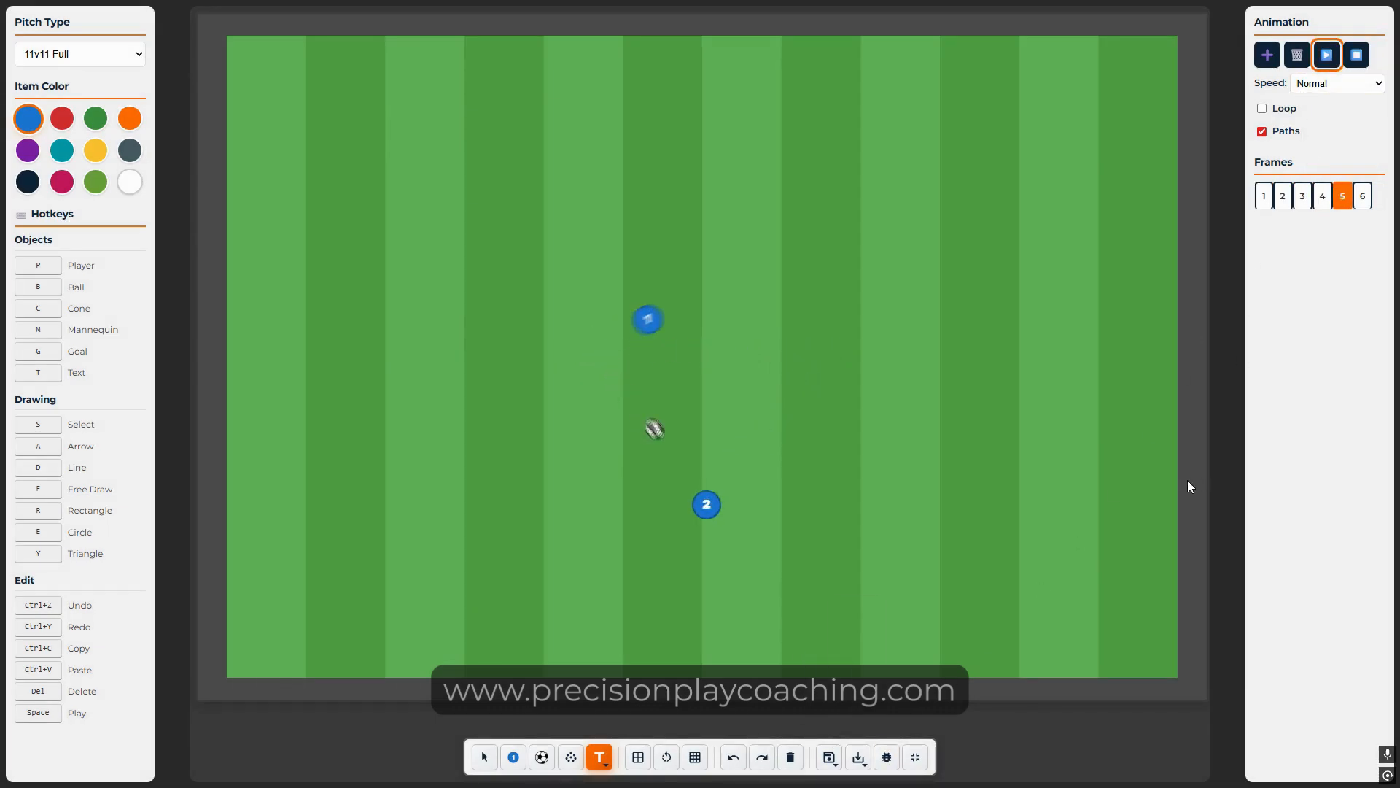
pyautogui.click(1354, 64)
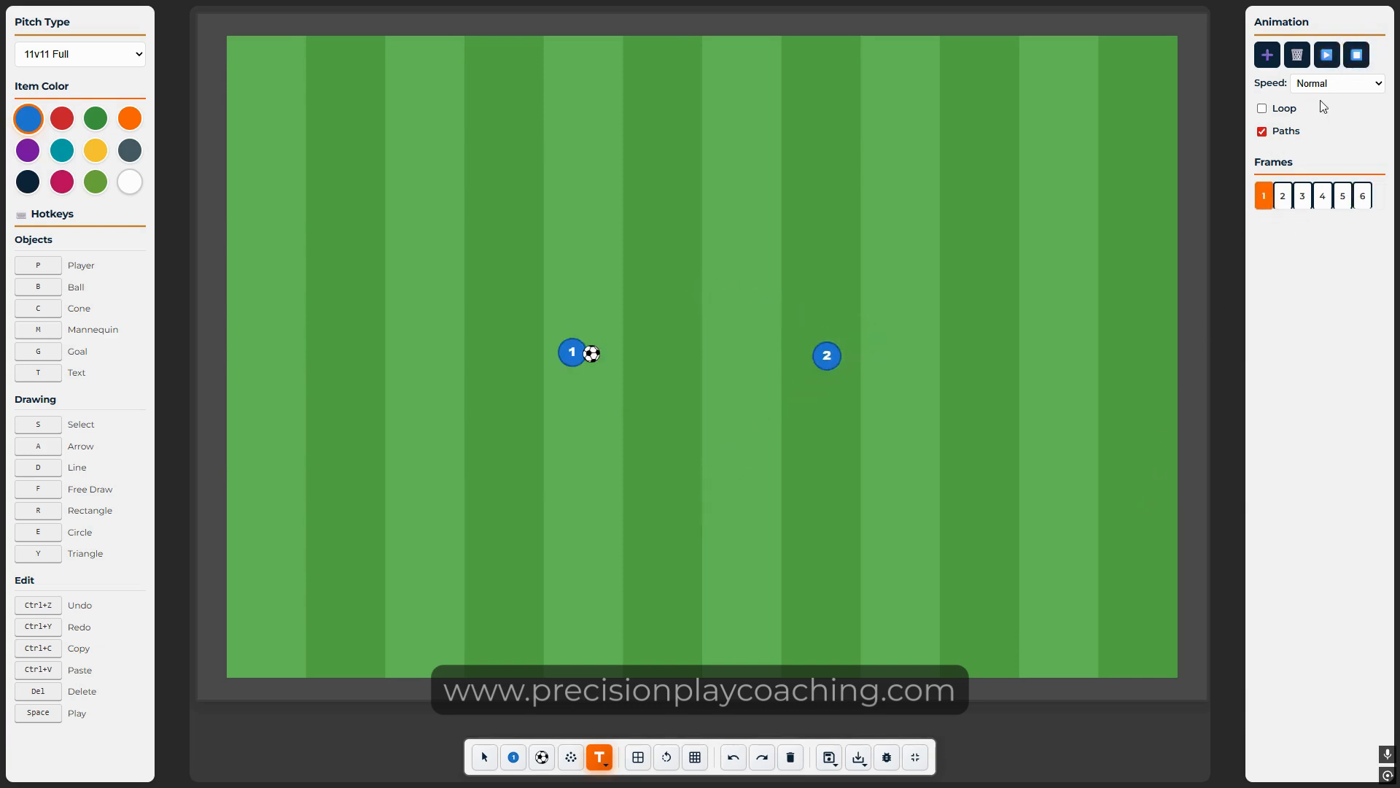
# Step: Replay the animation at Fast speed, then from frame 1 at Slow speed
pyautogui.click(1337, 83)
pyautogui.click(1313, 138)
pyautogui.click(1327, 55)
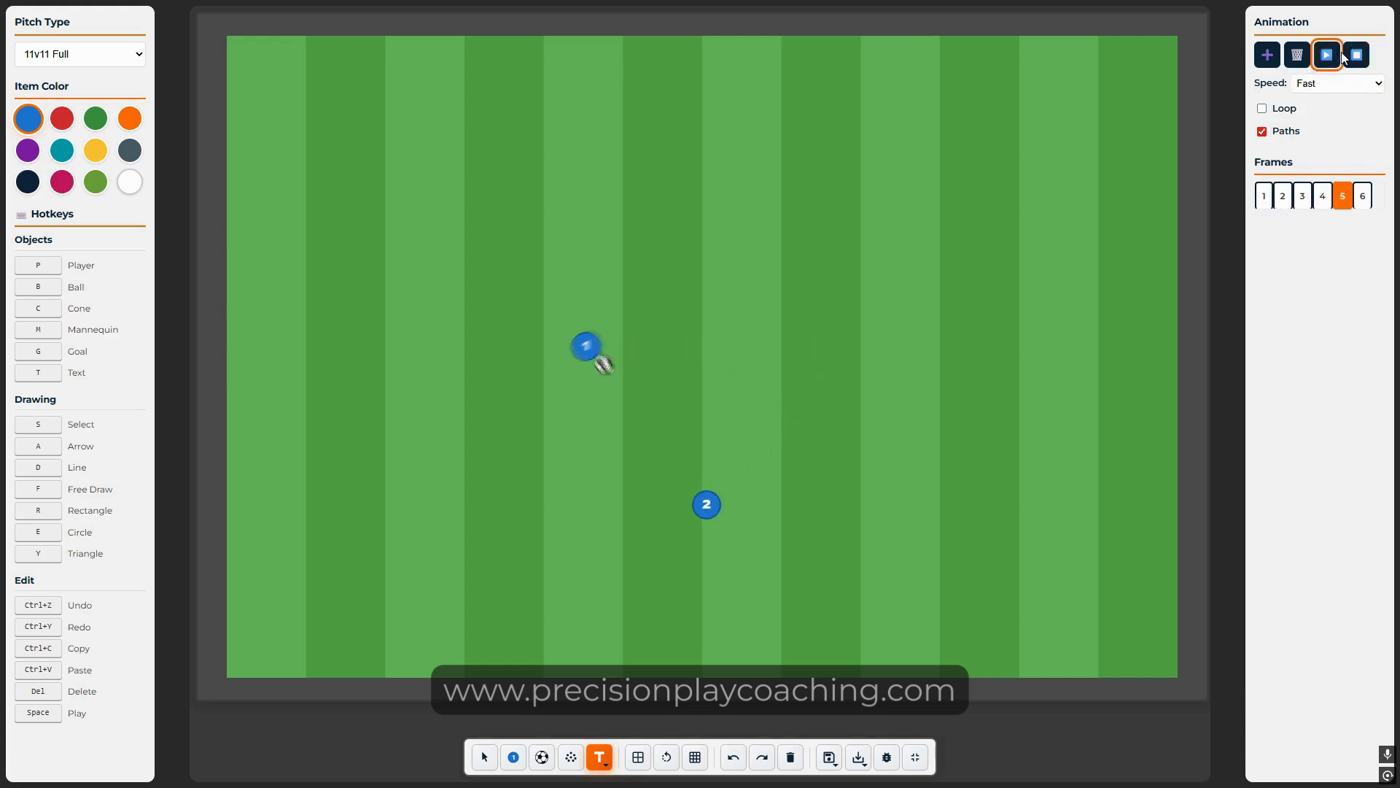
pyautogui.click(1338, 83)
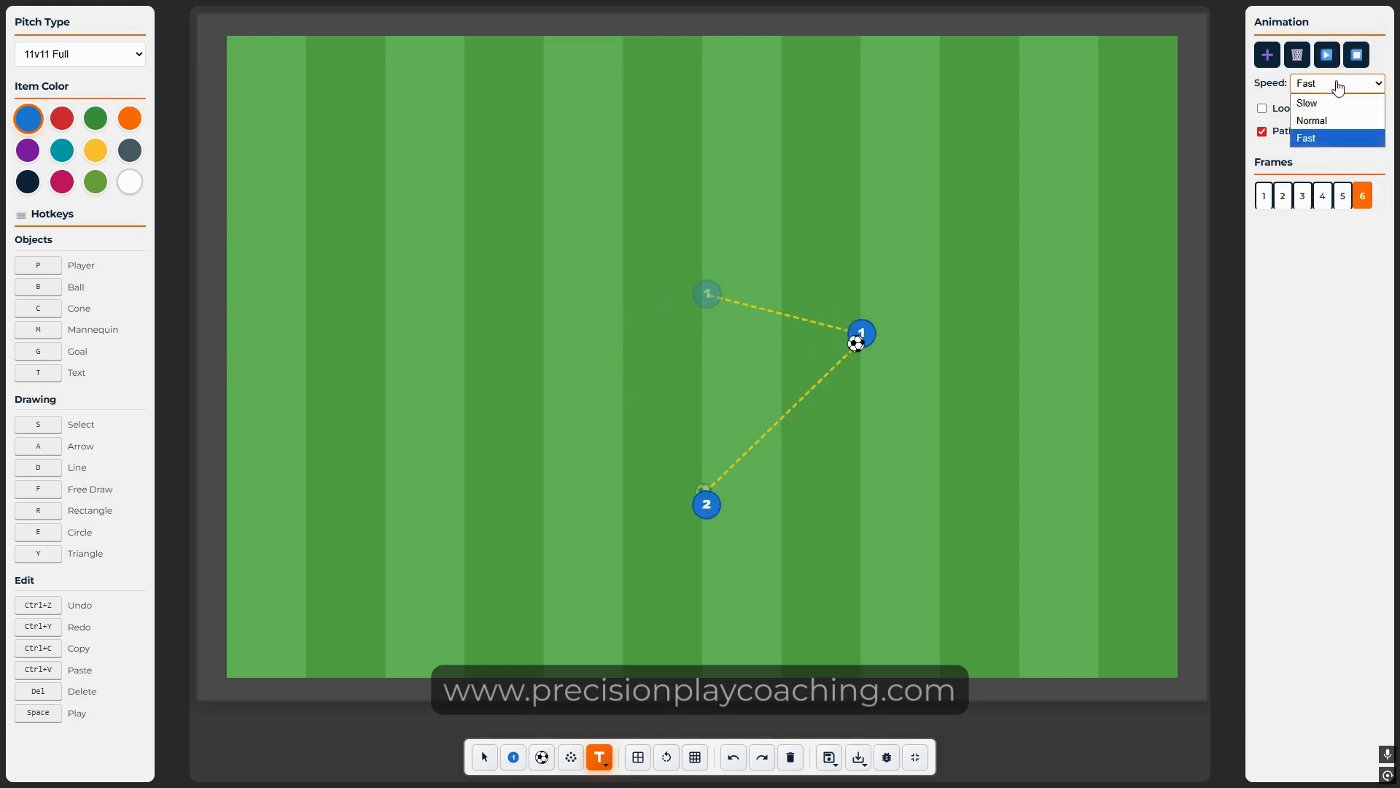
pyautogui.click(1331, 102)
pyautogui.click(1264, 198)
pyautogui.click(1326, 54)
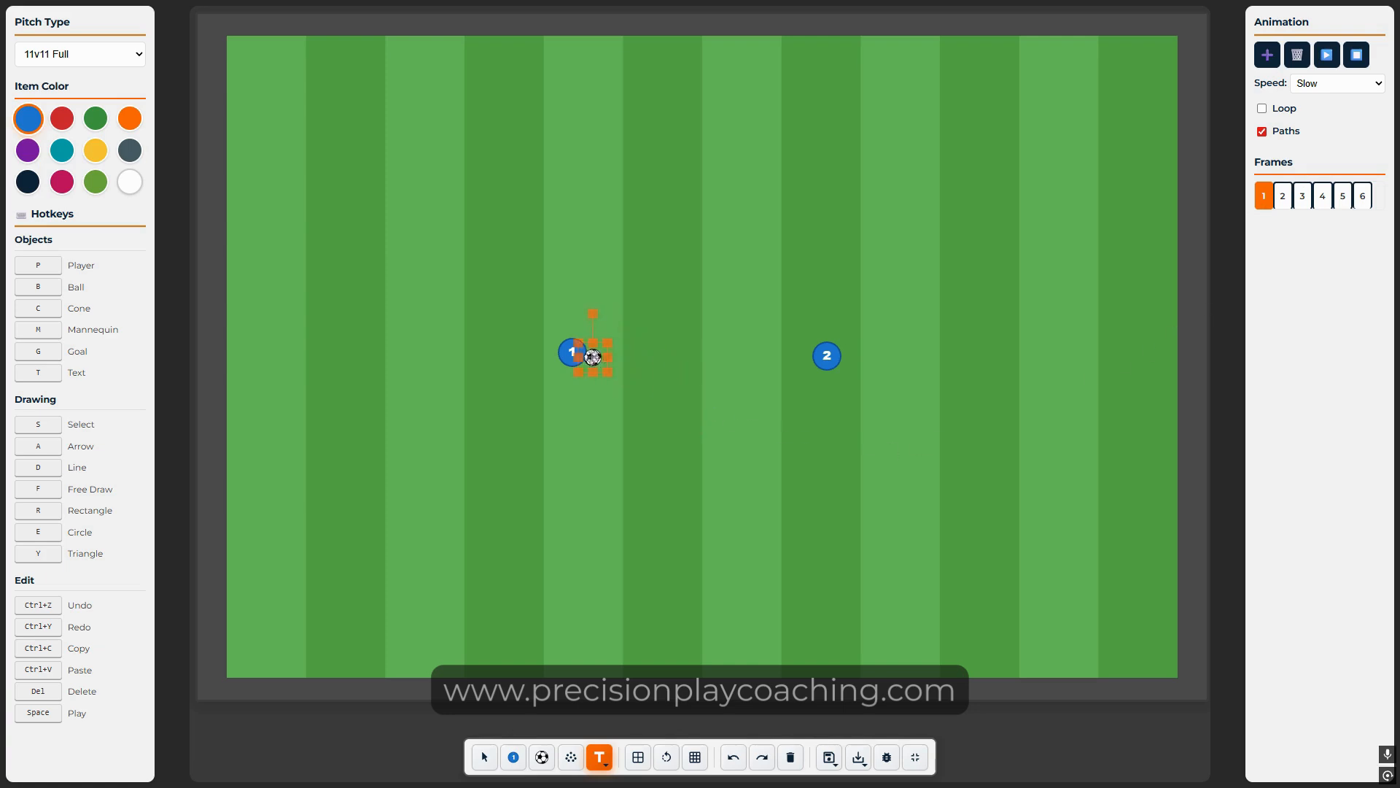
# Step: From frame 6, add frame 7 with the ball and player 1 moved down-right
pyautogui.click(1363, 199)
pyautogui.click(1269, 56)
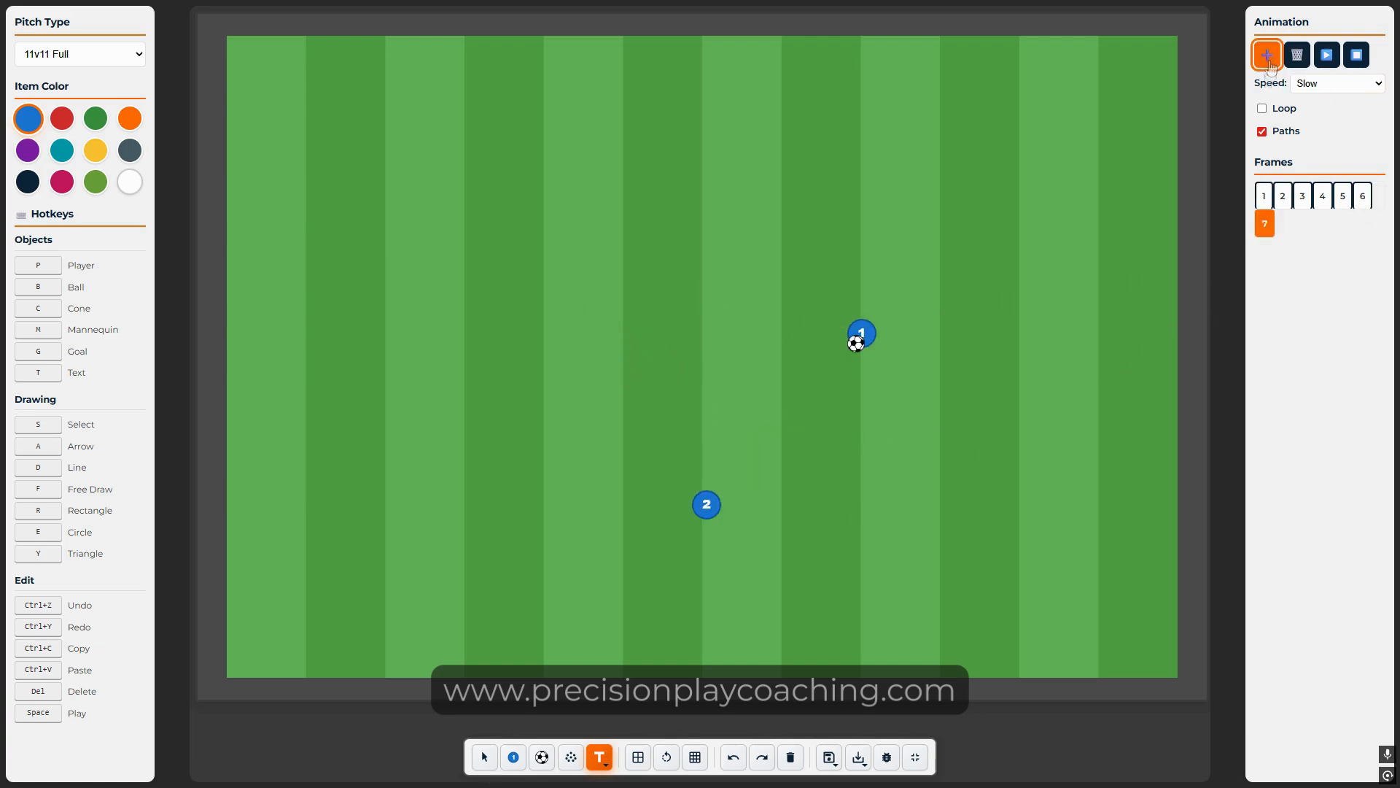
pyautogui.moveTo(863, 357); pyautogui.dragTo(923, 423)
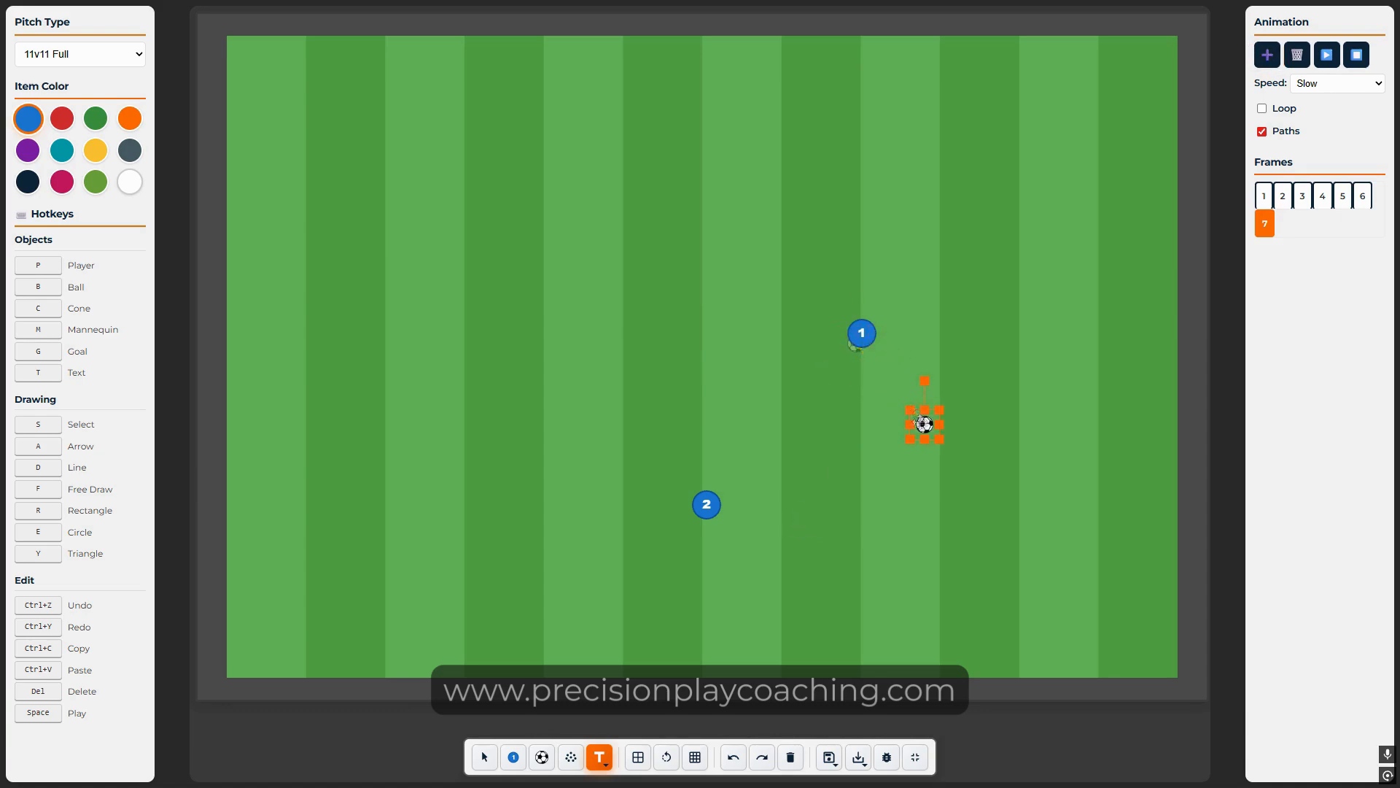
pyautogui.moveTo(865, 335); pyautogui.dragTo(934, 405)
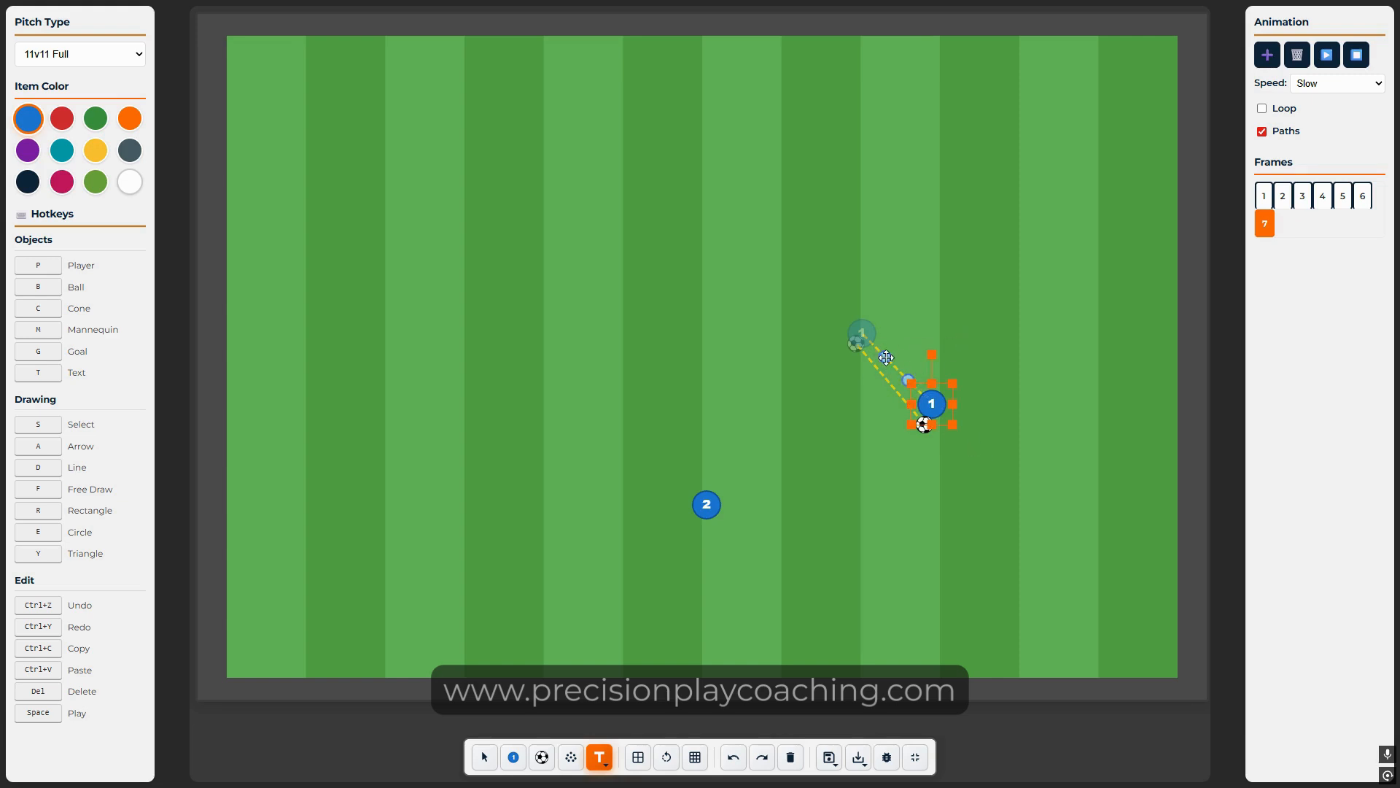
# Step: Bend player 1's run and the ball's path into curves
pyautogui.moveTo(907, 379); pyautogui.dragTo(940, 316)
pyautogui.click(924, 384)
pyautogui.moveTo(910, 377); pyautogui.dragTo(969, 378)
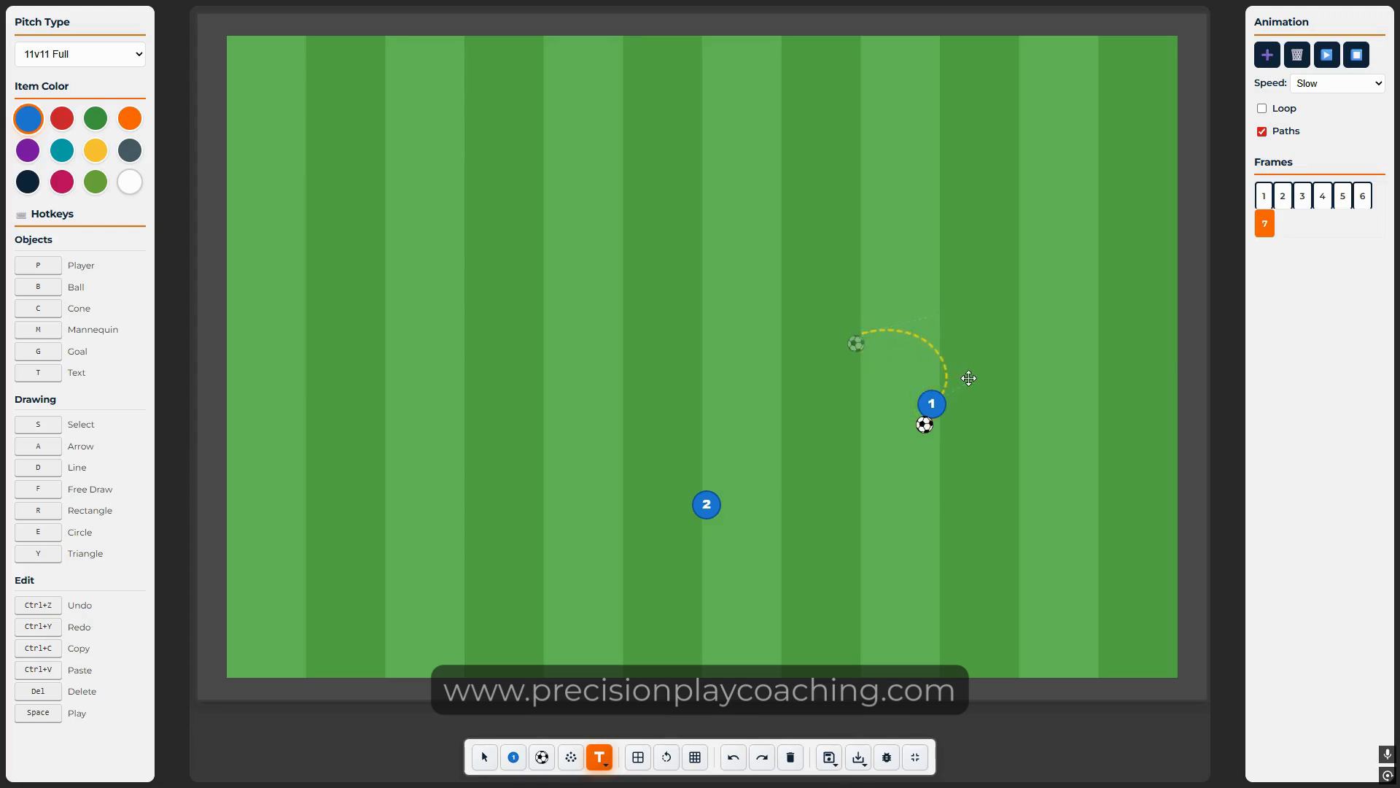
pyautogui.click(925, 428)
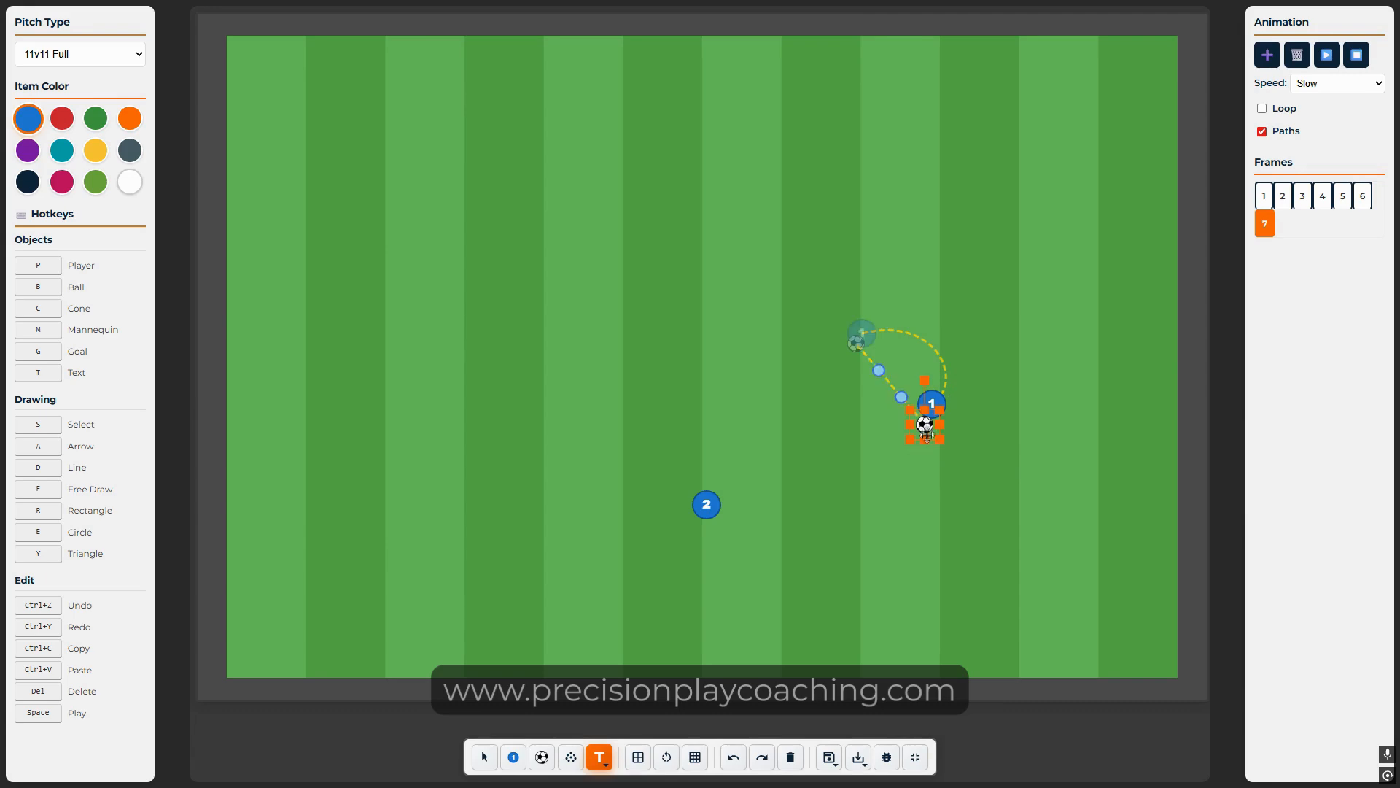
pyautogui.moveTo(903, 397); pyautogui.dragTo(966, 363)
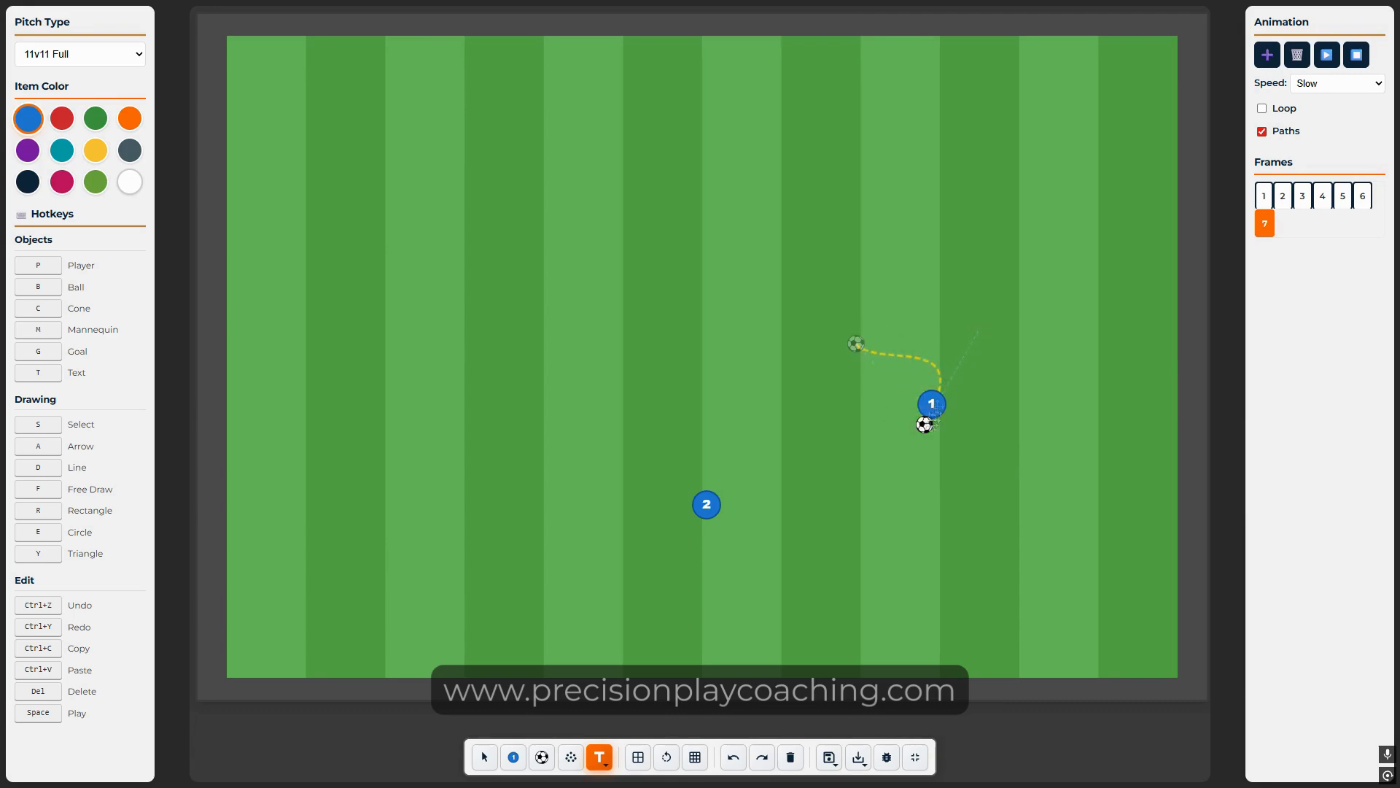
pyautogui.click(933, 416)
pyautogui.moveTo(878, 372); pyautogui.dragTo(903, 351)
# Step: Play the seven-frame animation and set playback speed back to Normal
pyautogui.click(1362, 195)
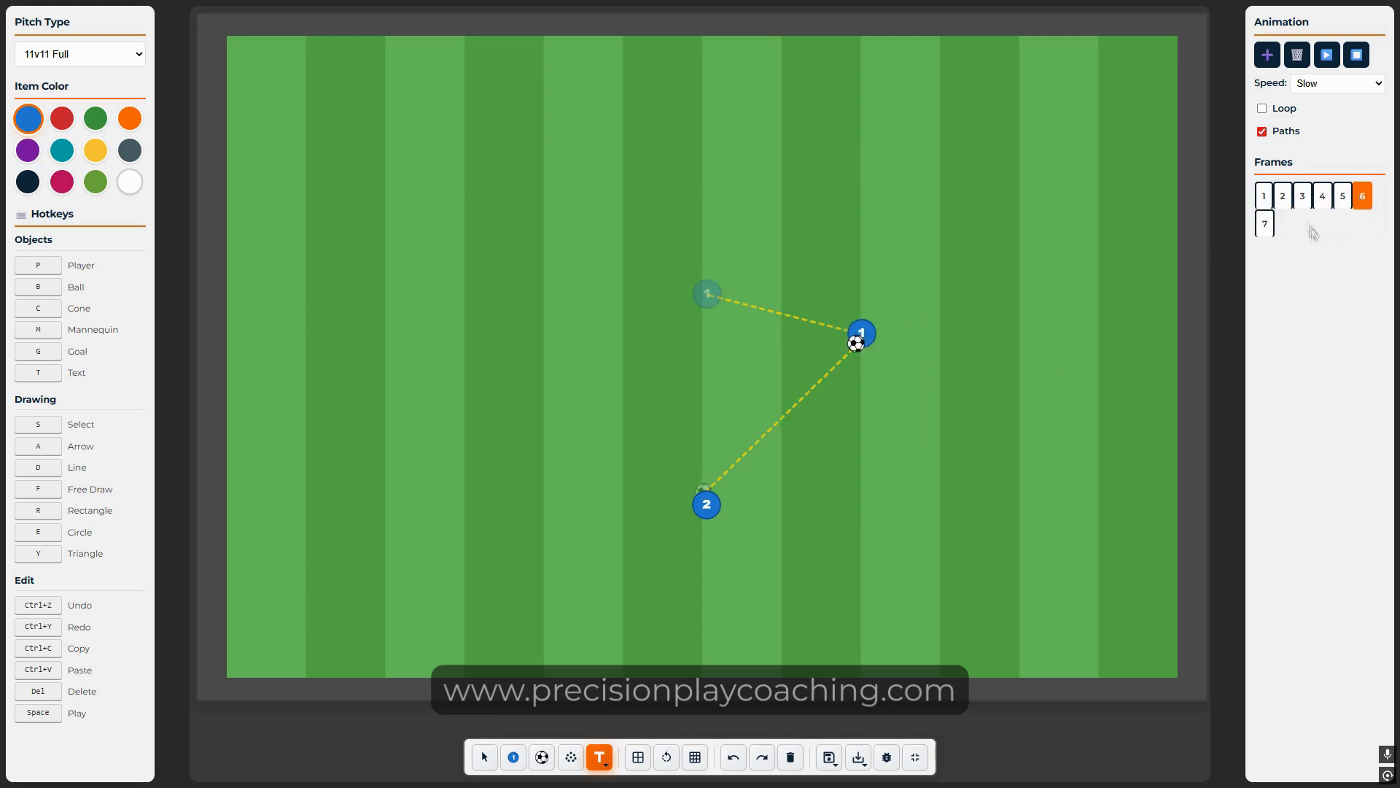
pyautogui.click(1325, 58)
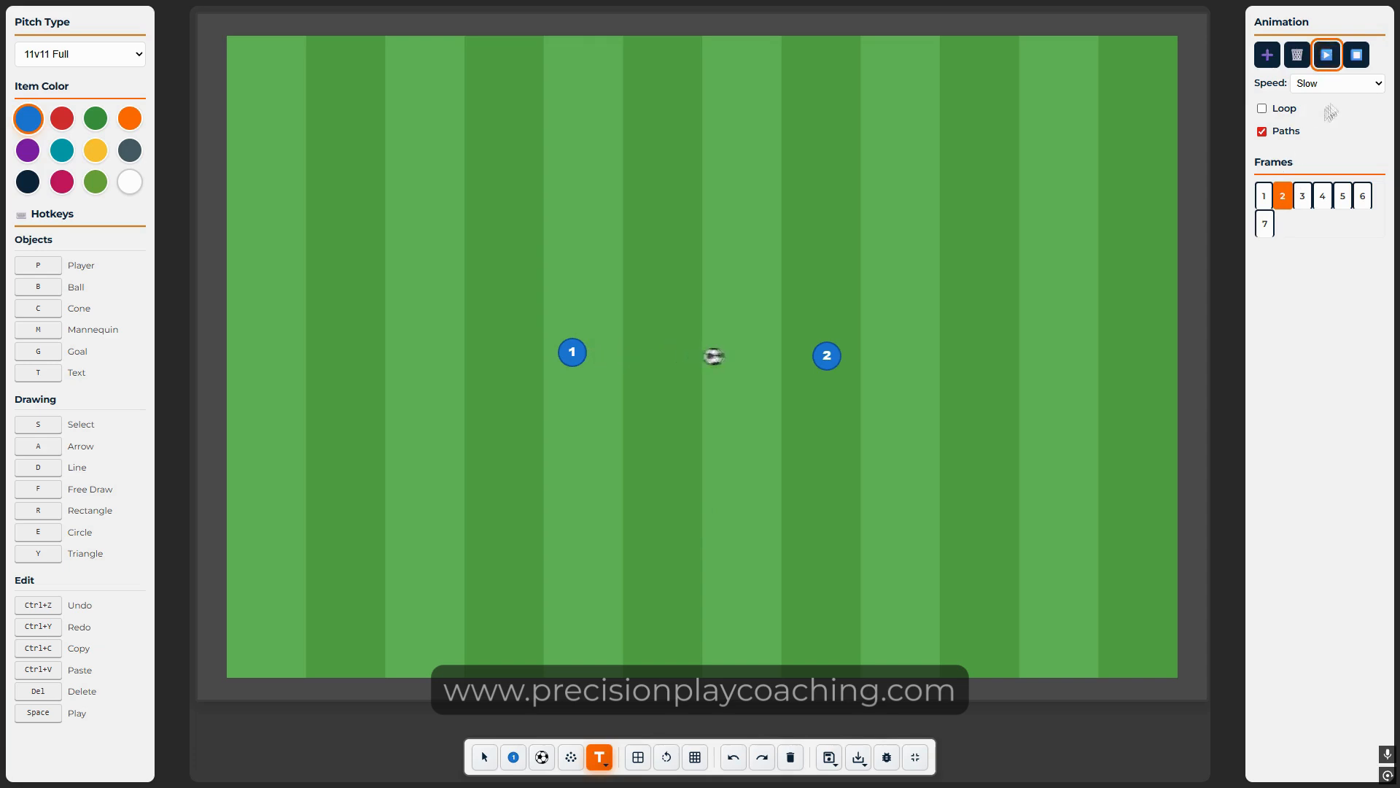
pyautogui.click(1335, 83)
pyautogui.click(1327, 109)
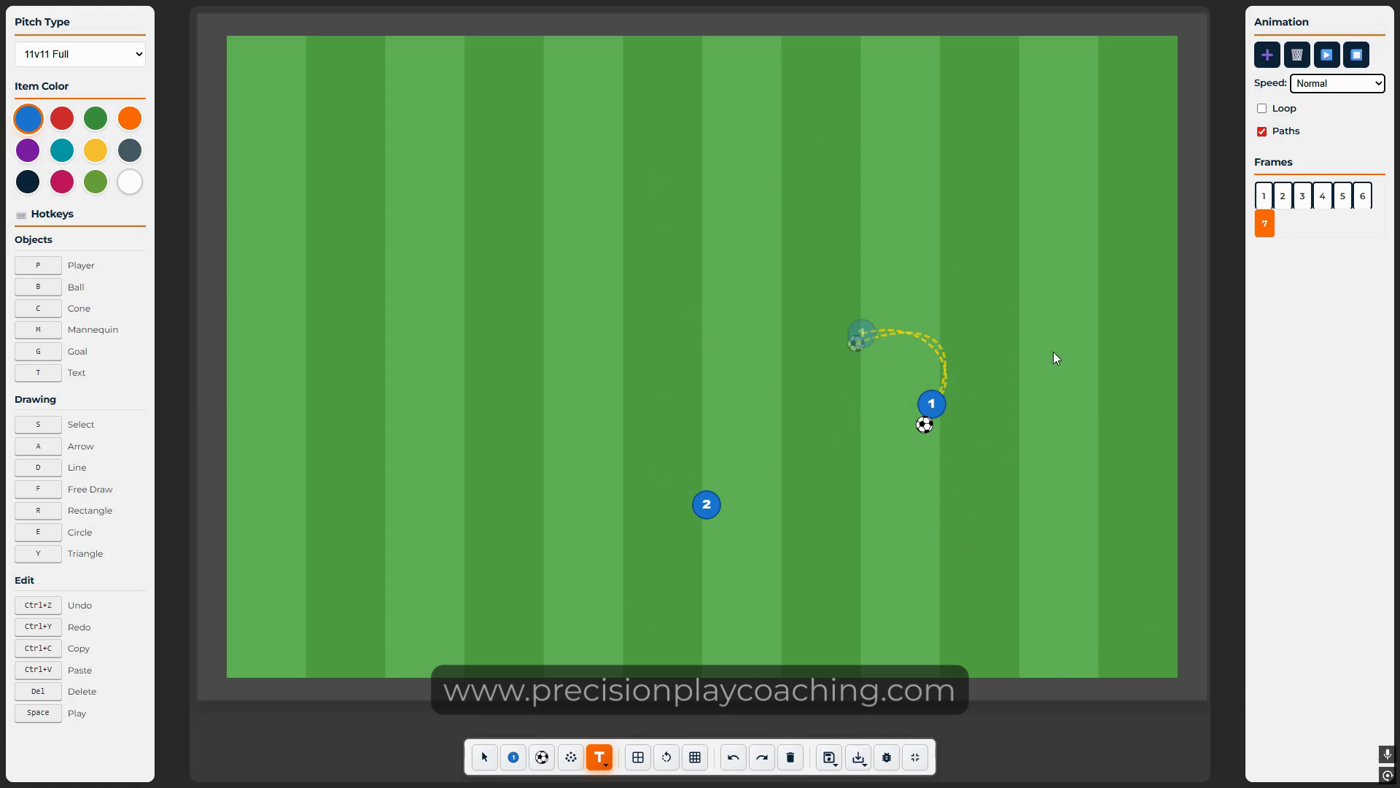
# Step: Delete the saved diagrams 'test' and 'Passing Square'
pyautogui.click(829, 757)
pyautogui.click(824, 711)
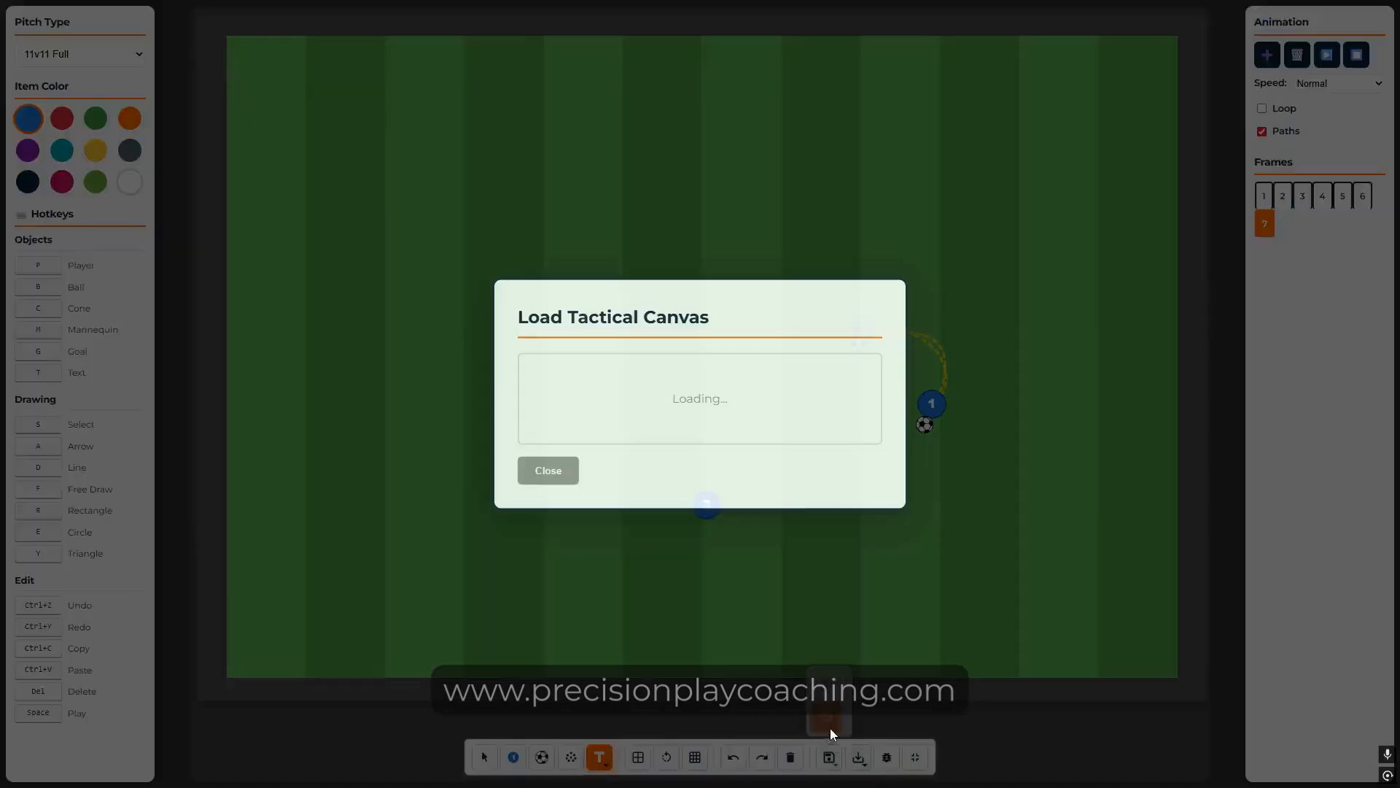
pyautogui.click(843, 330)
pyautogui.click(648, 419)
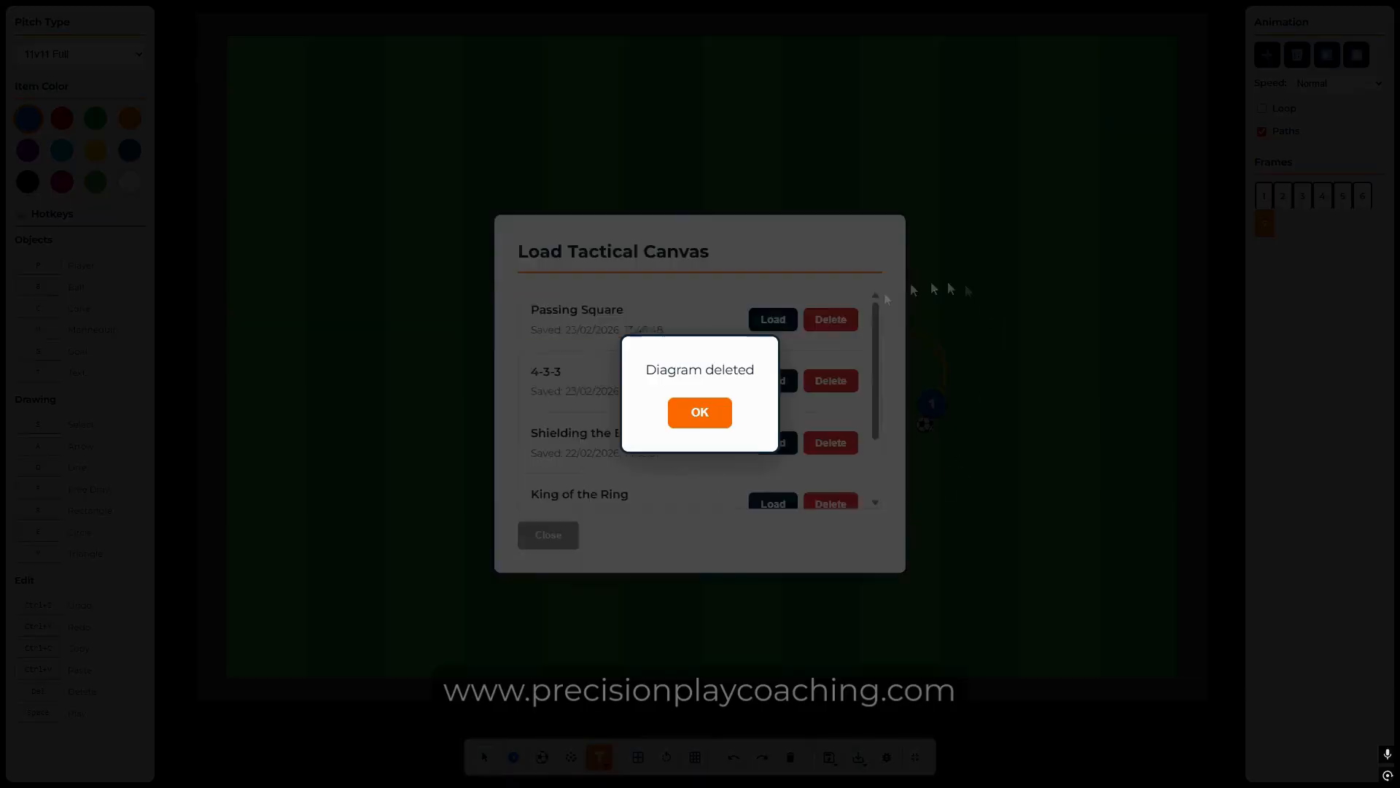
pyautogui.click(693, 412)
pyautogui.click(855, 323)
pyautogui.click(651, 421)
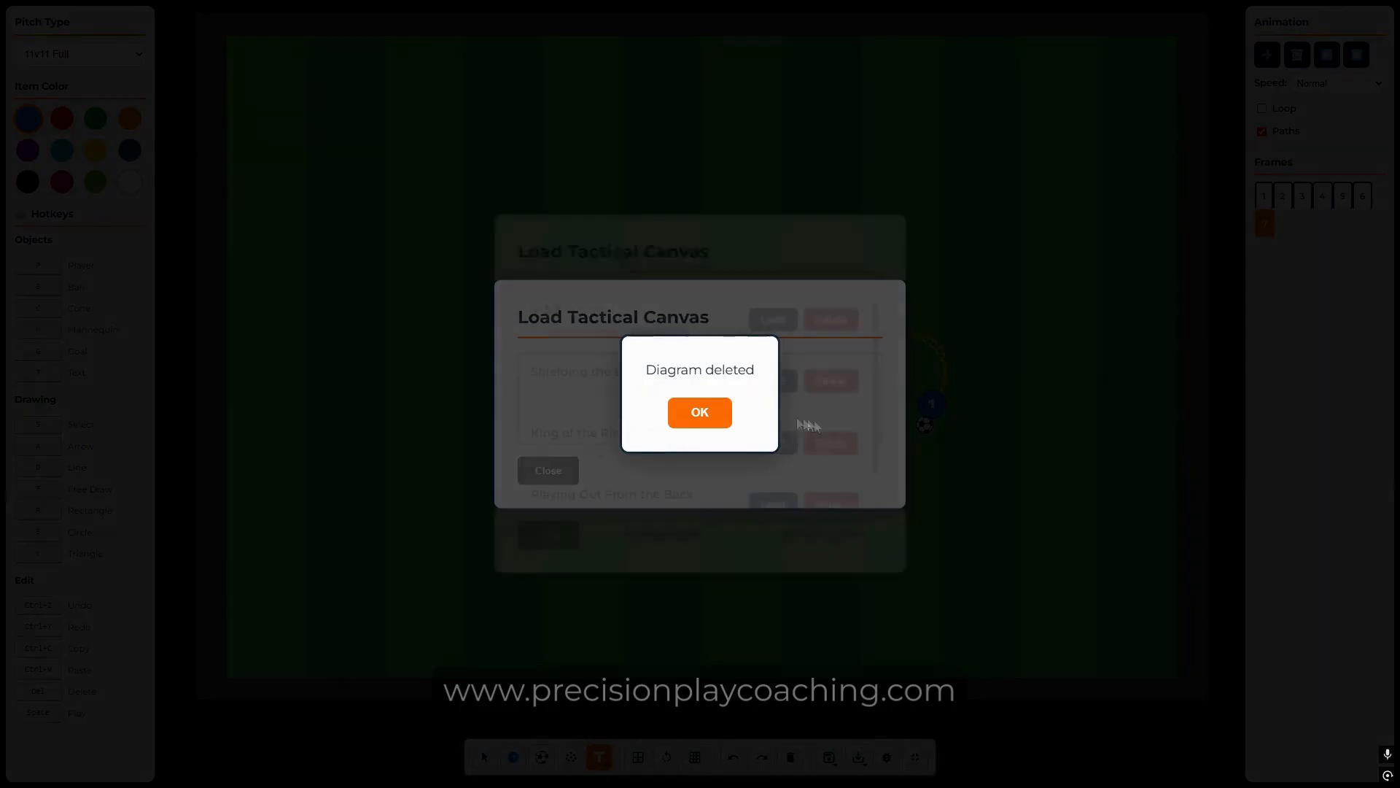
pyautogui.click(699, 411)
# Step: Load 'Playing Out From the Back' onto the board
pyautogui.scroll(-1, 650, 496)
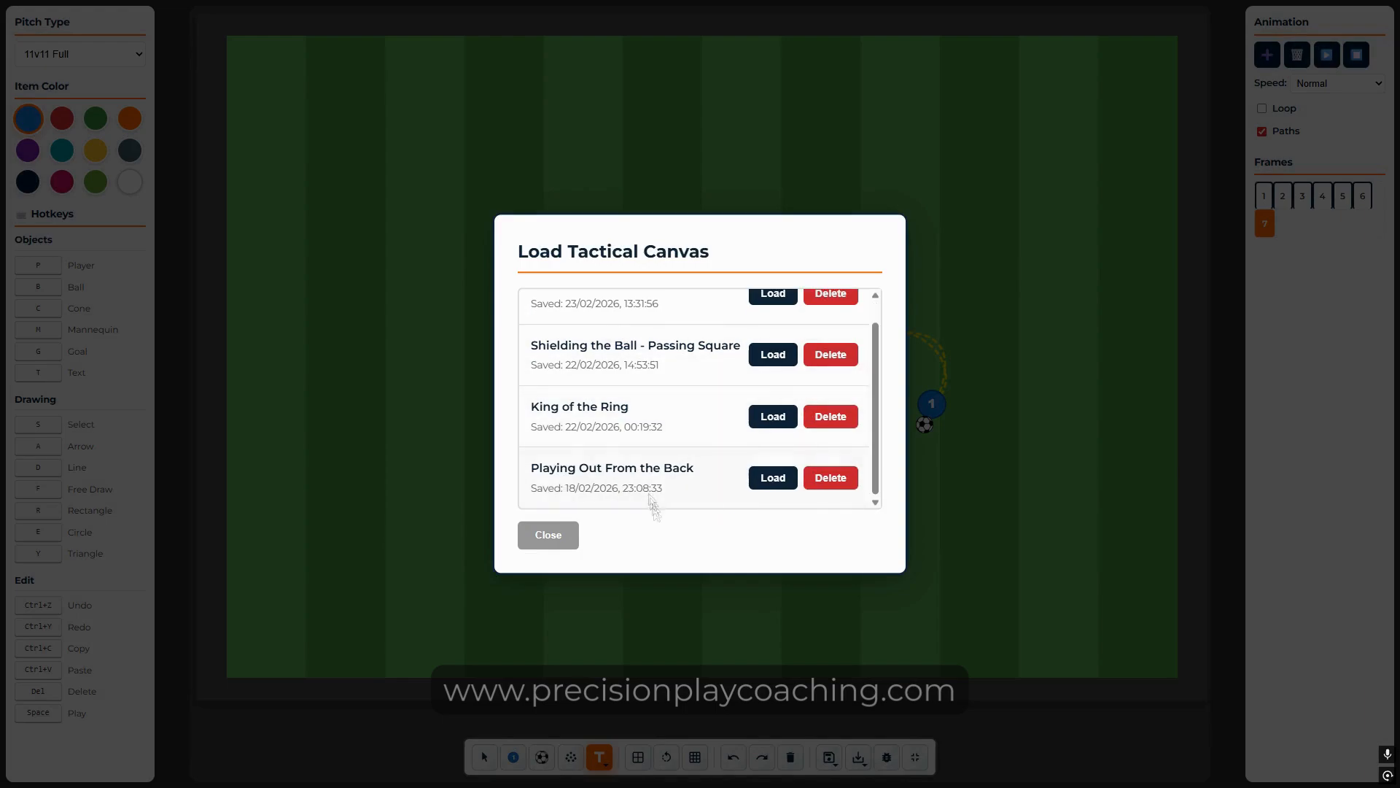
pyautogui.click(779, 489)
pyautogui.click(647, 419)
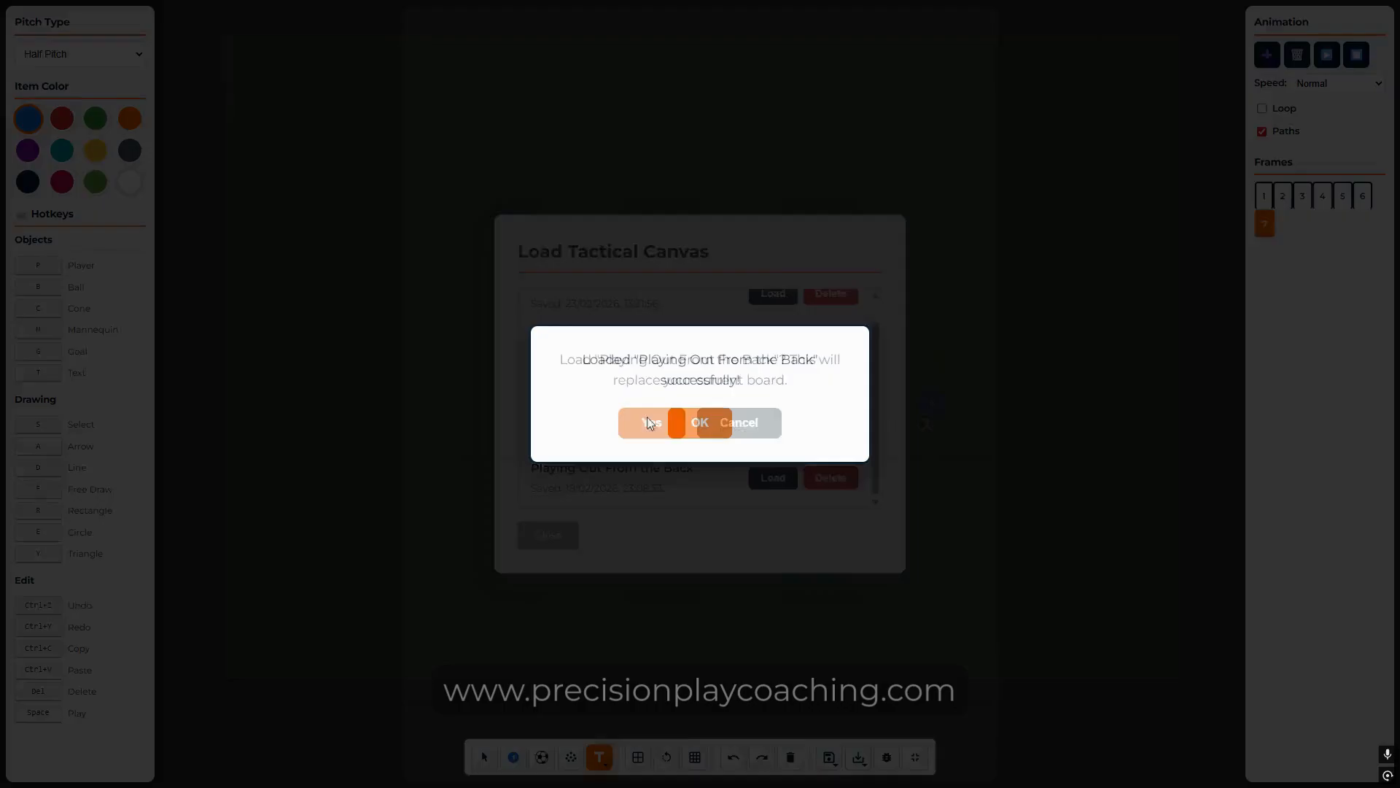
pyautogui.click(699, 419)
pyautogui.click(829, 757)
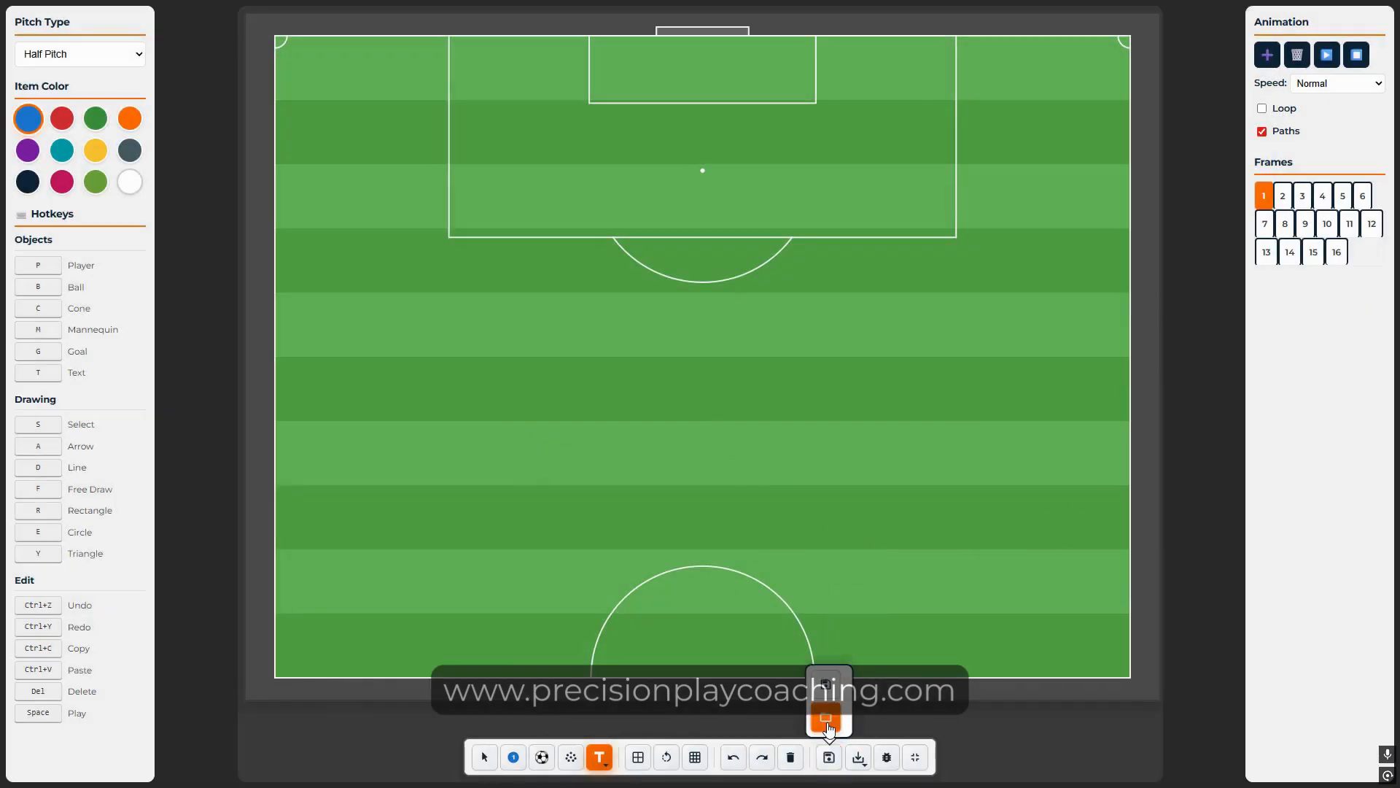
pyautogui.click(823, 724)
# Step: Reload 'Playing Out From the Back' and play its animation through all 16 frames, then stop
pyautogui.scroll(-1, 753, 490)
pyautogui.click(771, 478)
pyautogui.click(652, 423)
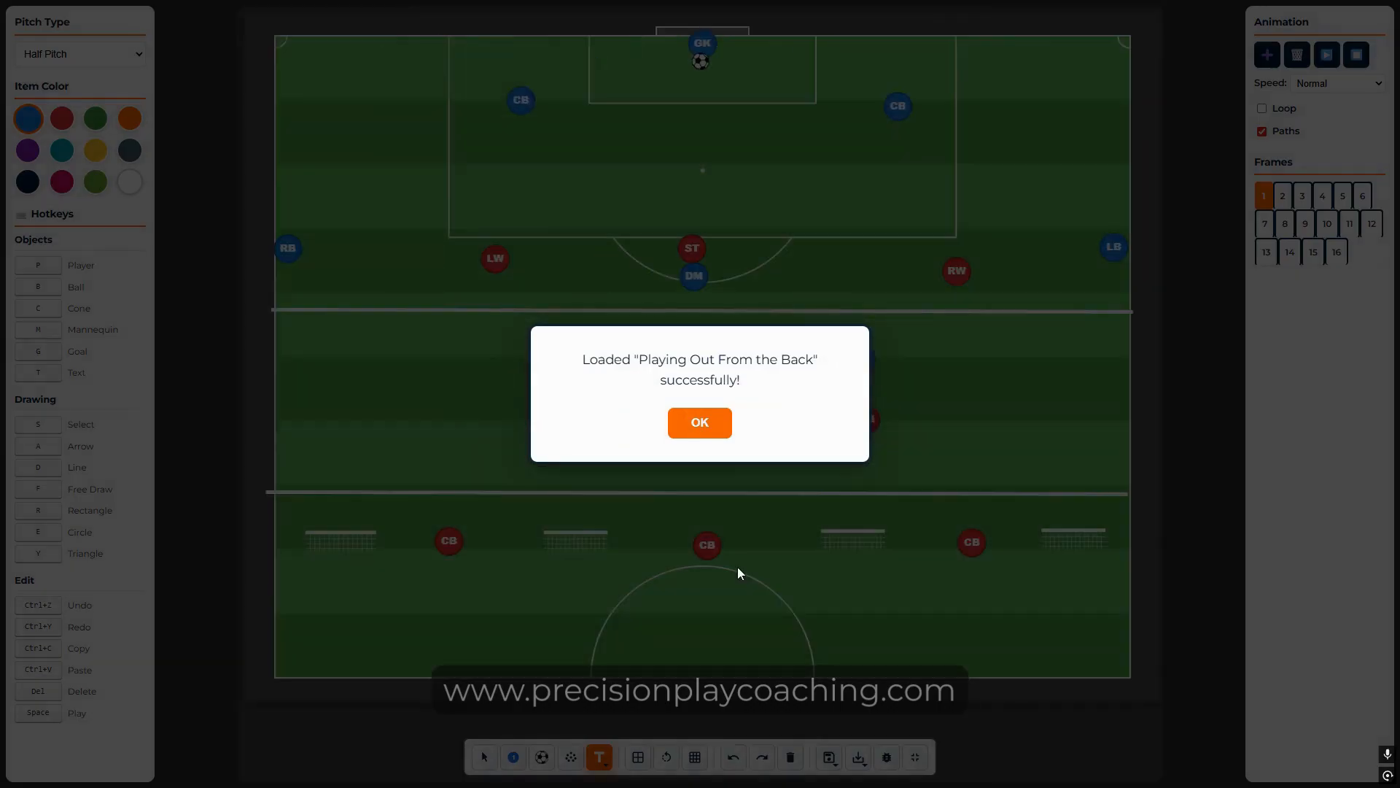
pyautogui.click(701, 419)
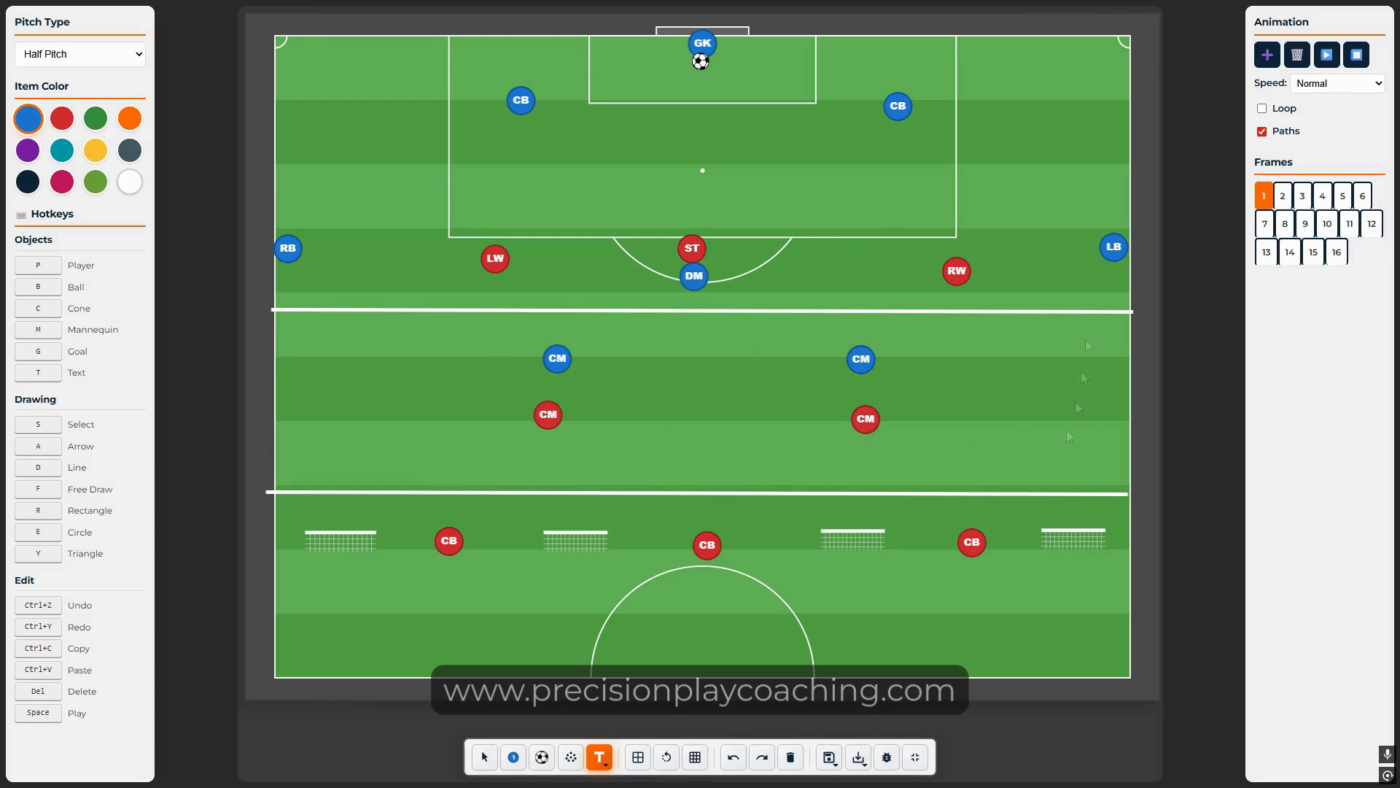
pyautogui.click(1326, 55)
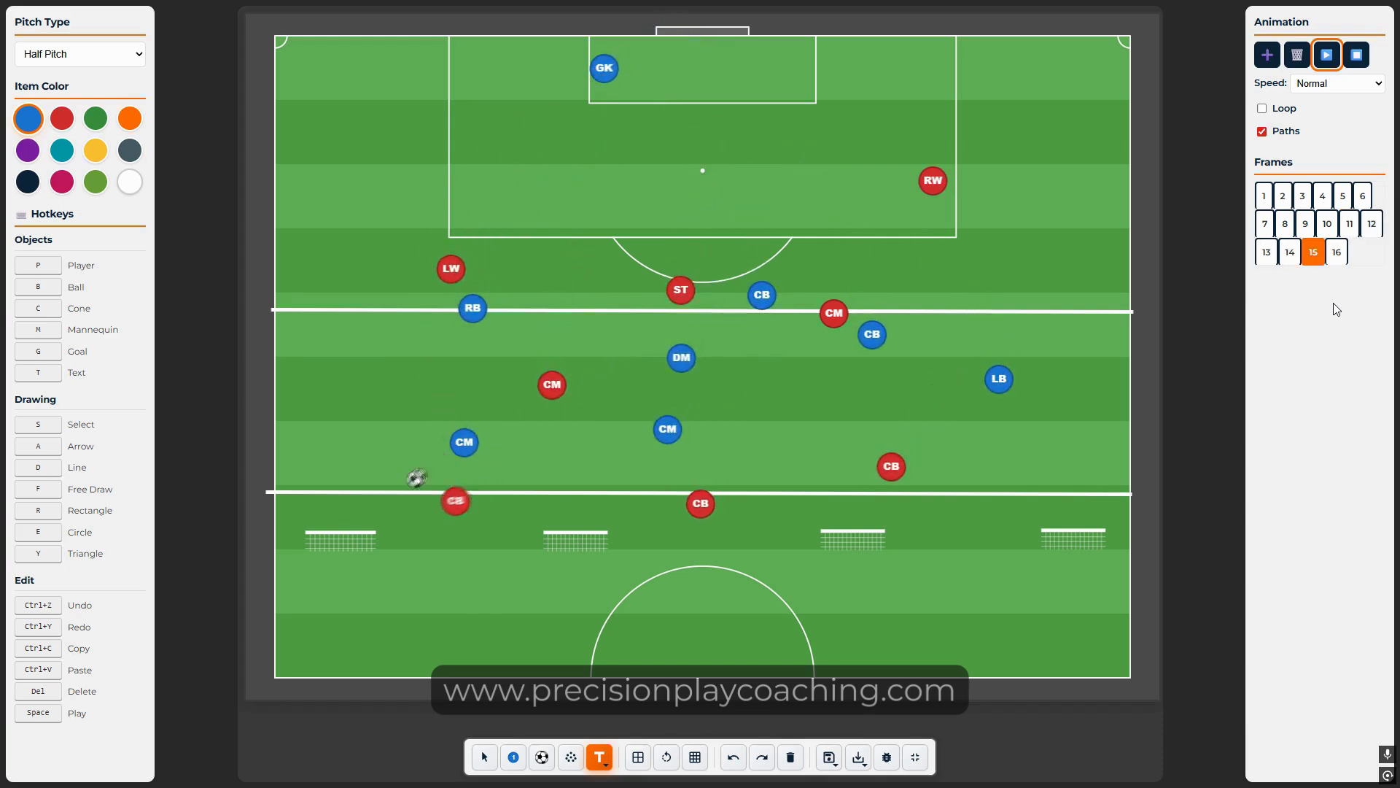
pyautogui.click(1356, 57)
# Step: From frame 1, export the board as the image precisionplay-tactical-setup (13).png
pyautogui.click(1263, 204)
pyautogui.moveTo(832, 742)
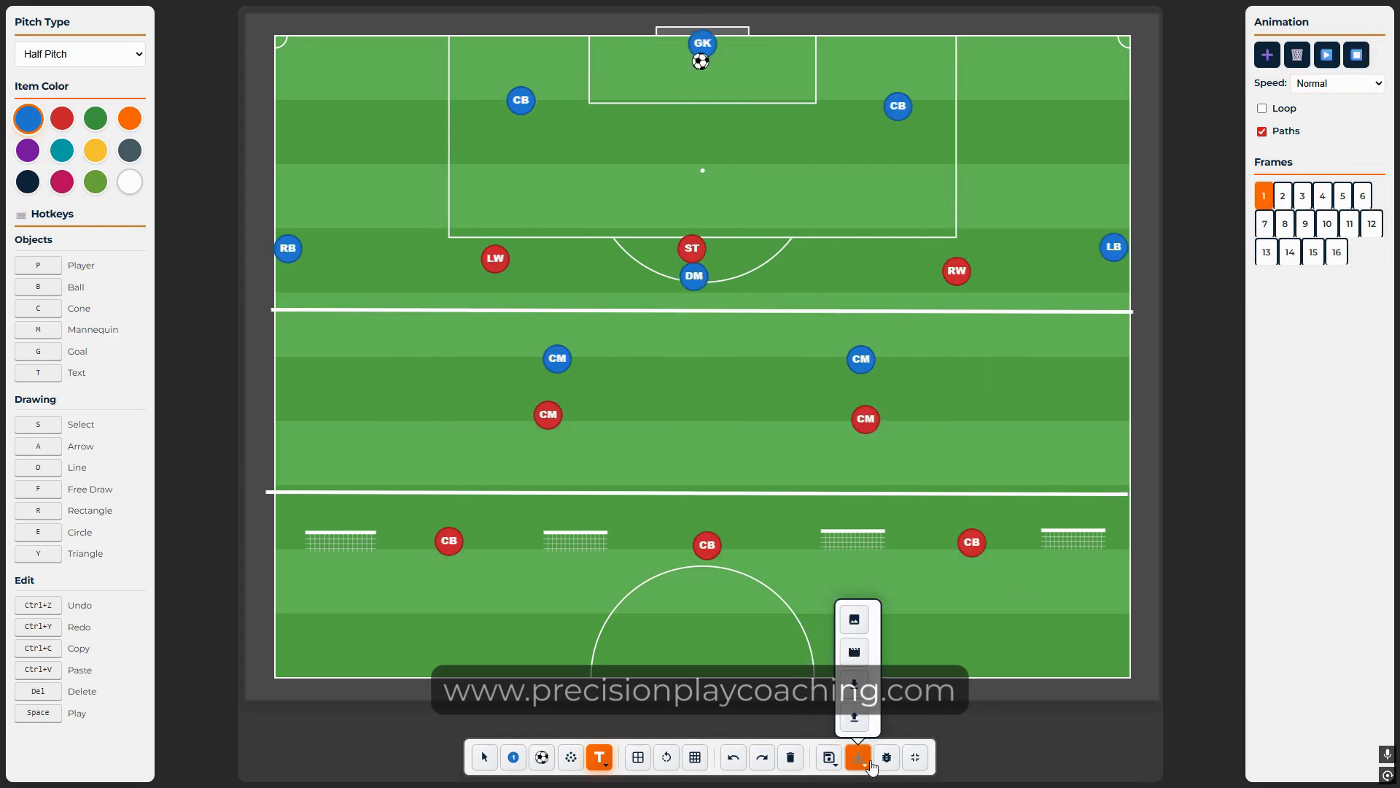
pyautogui.click(860, 624)
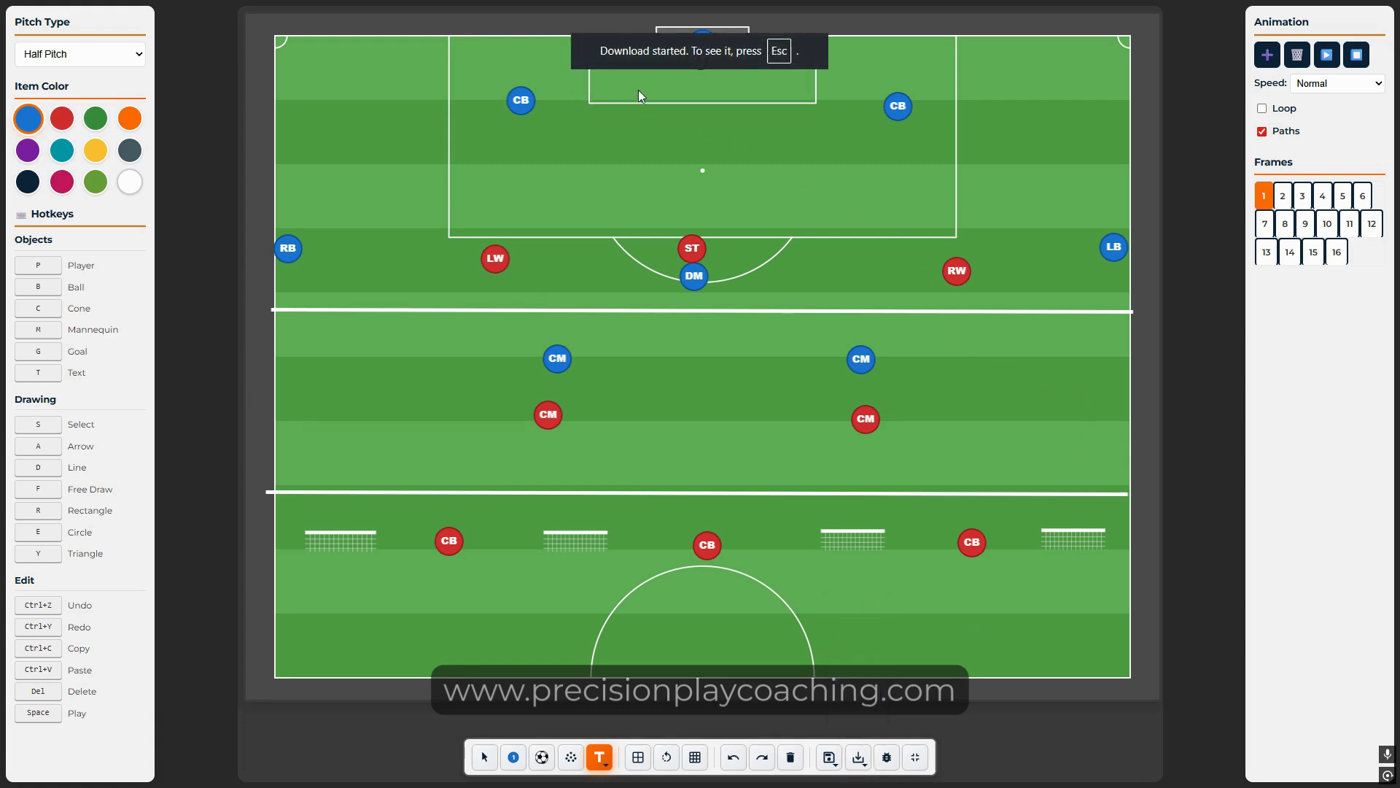
# Step: Check the downloaded image in the viewer, close it, and return the board to full screen
pyautogui.click(916, 758)
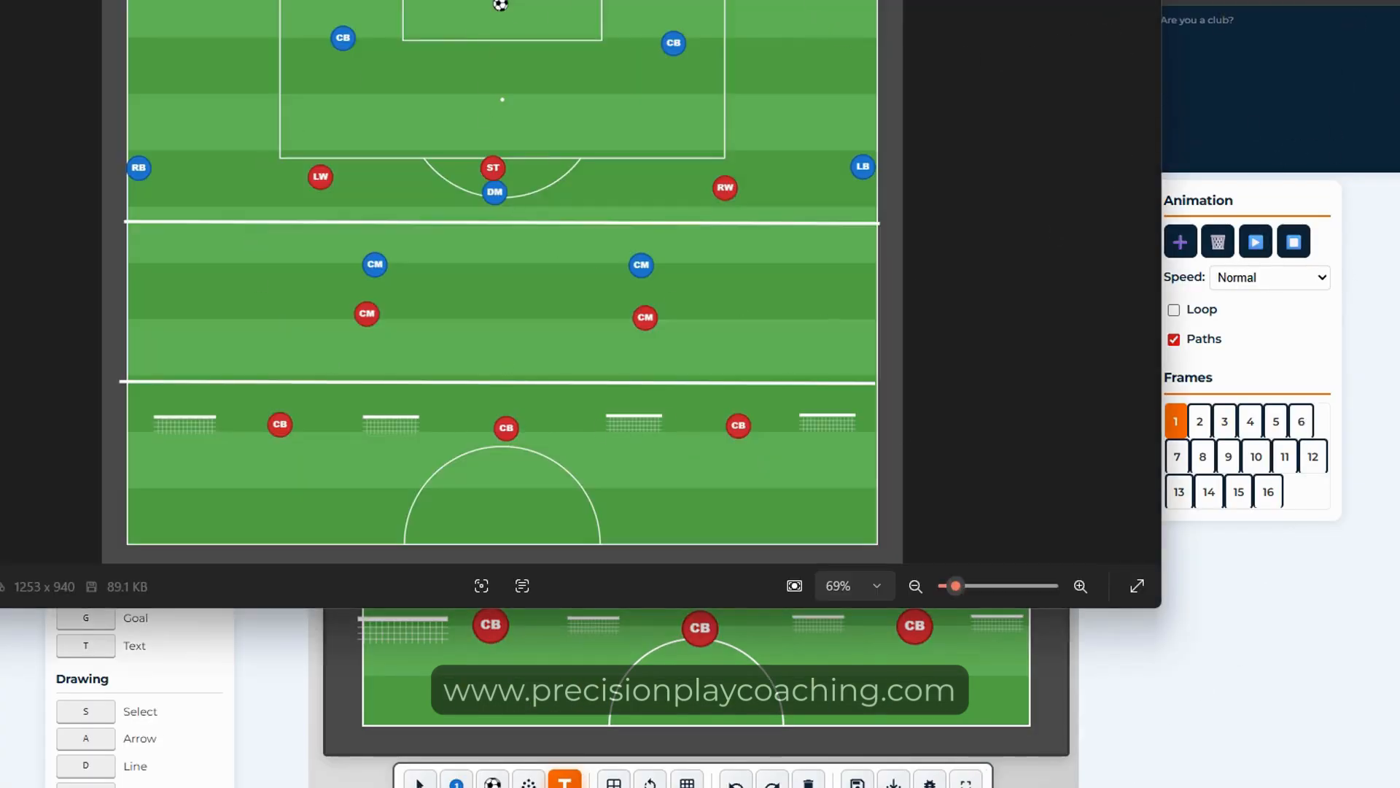
pyautogui.moveTo(847, 1); pyautogui.dragTo(1055, 78)
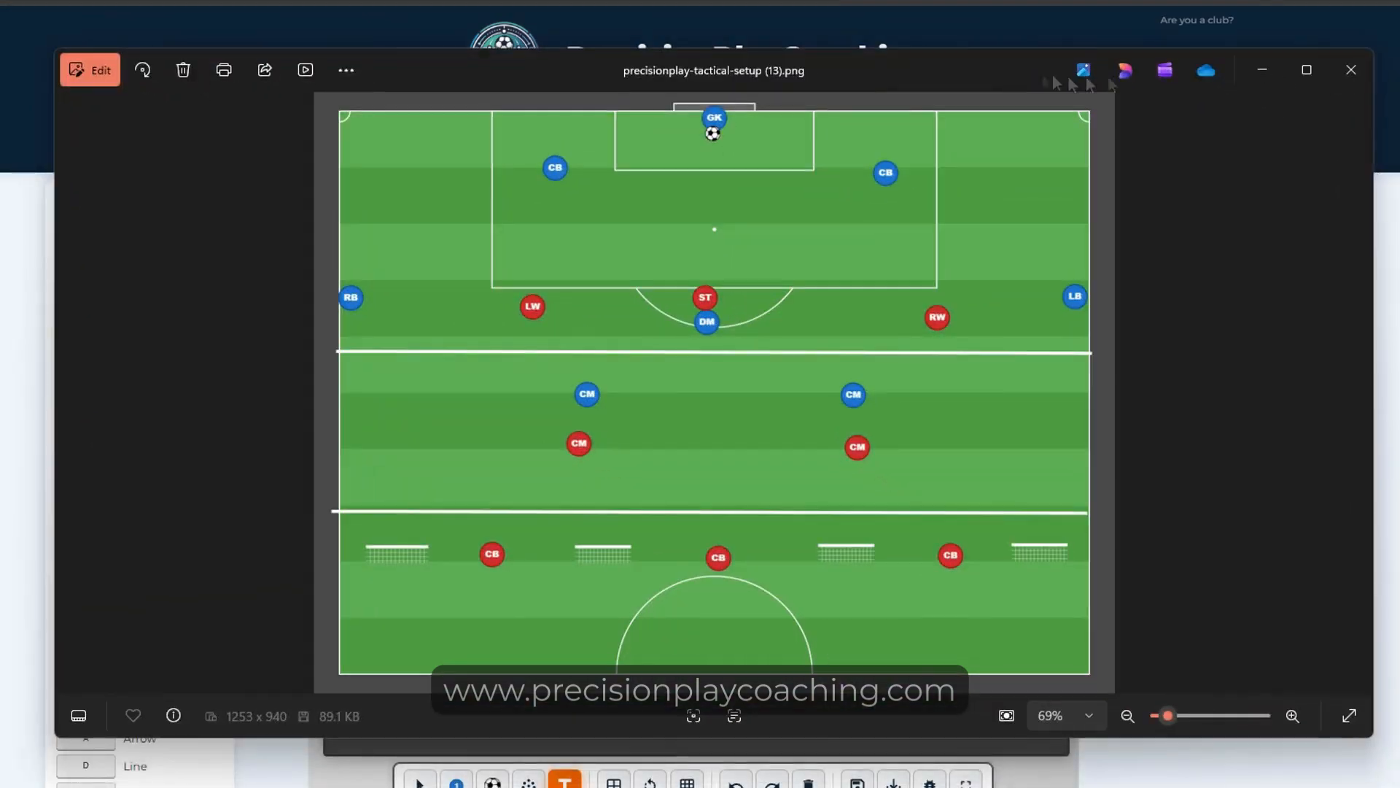
pyautogui.click(1346, 68)
pyautogui.click(966, 783)
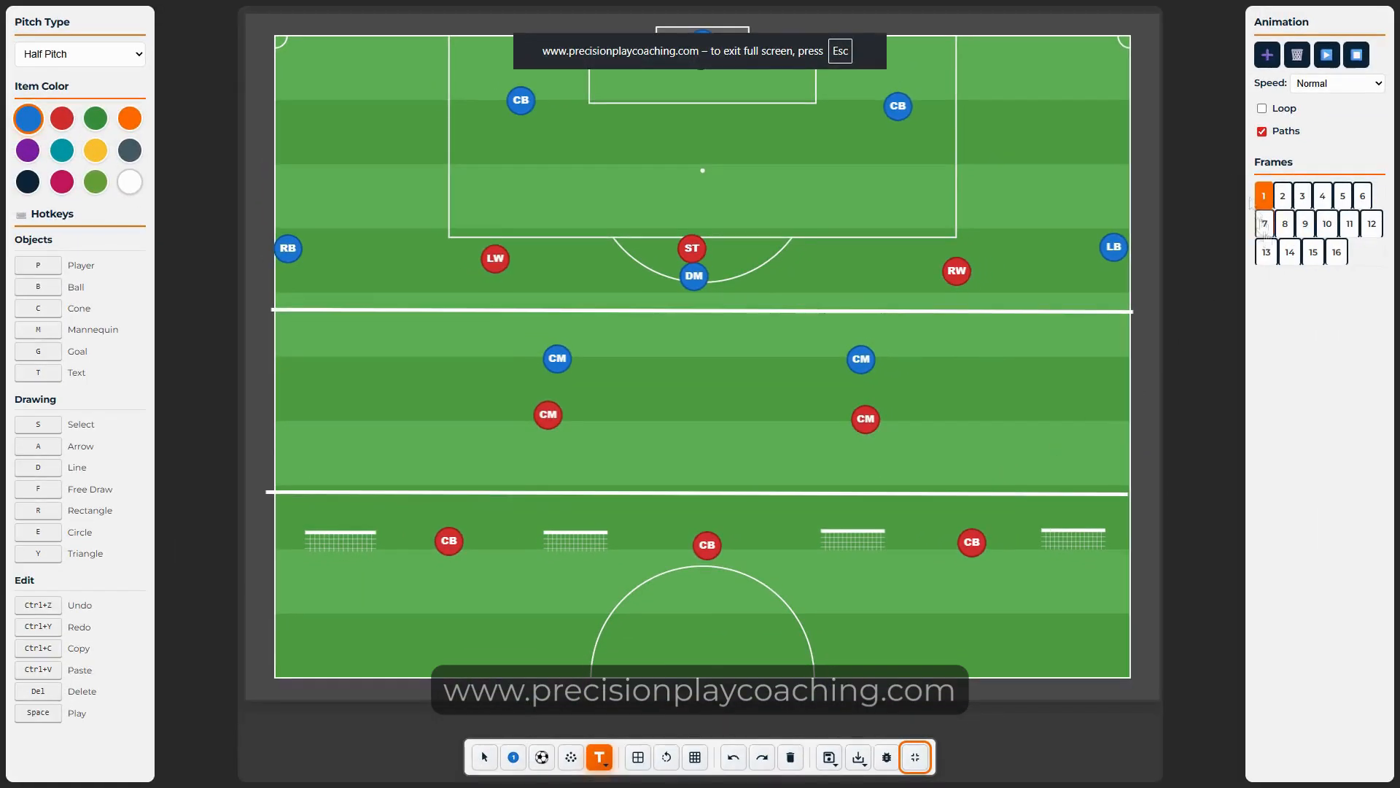
pyautogui.click(858, 757)
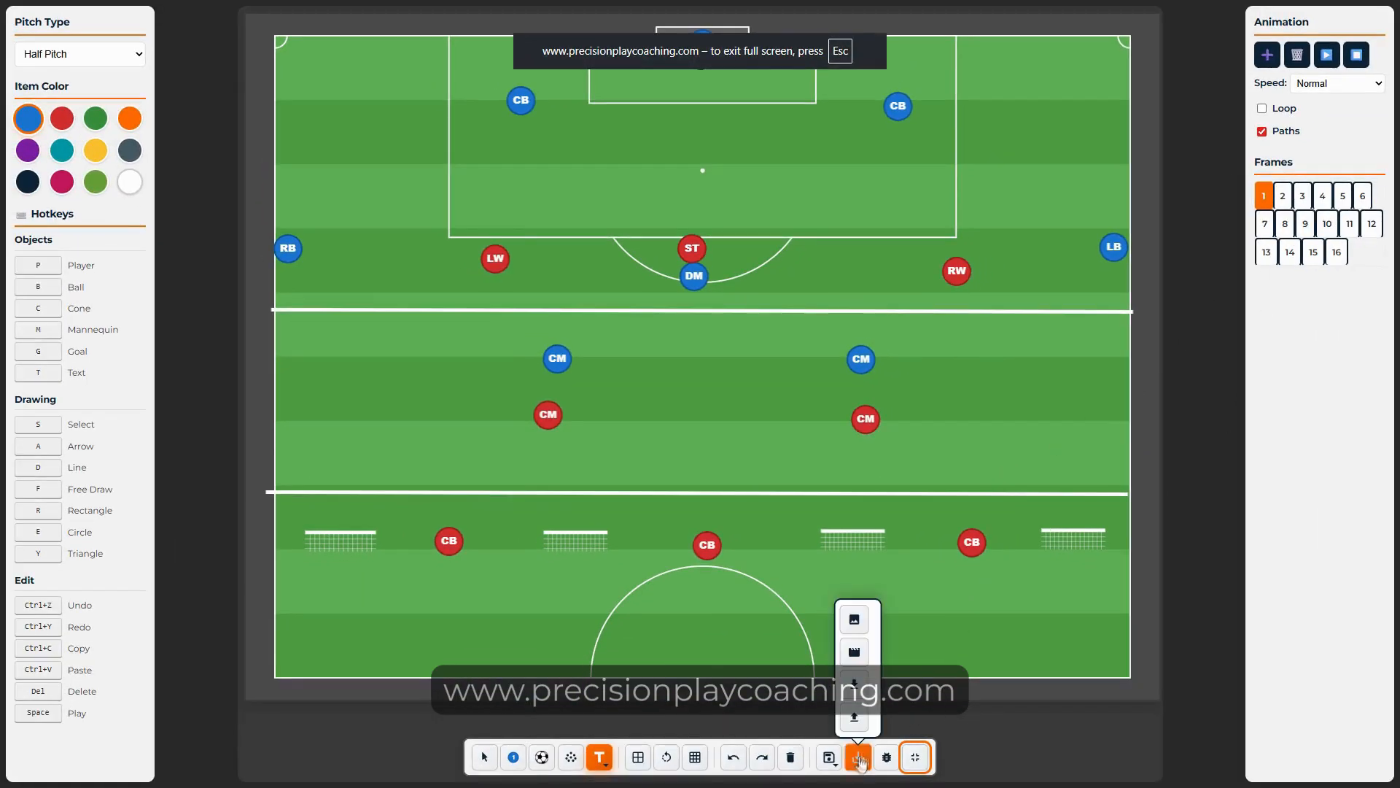
# Step: Export the whole animation as a roughly 4.1 MB video, then exit full screen
pyautogui.click(854, 651)
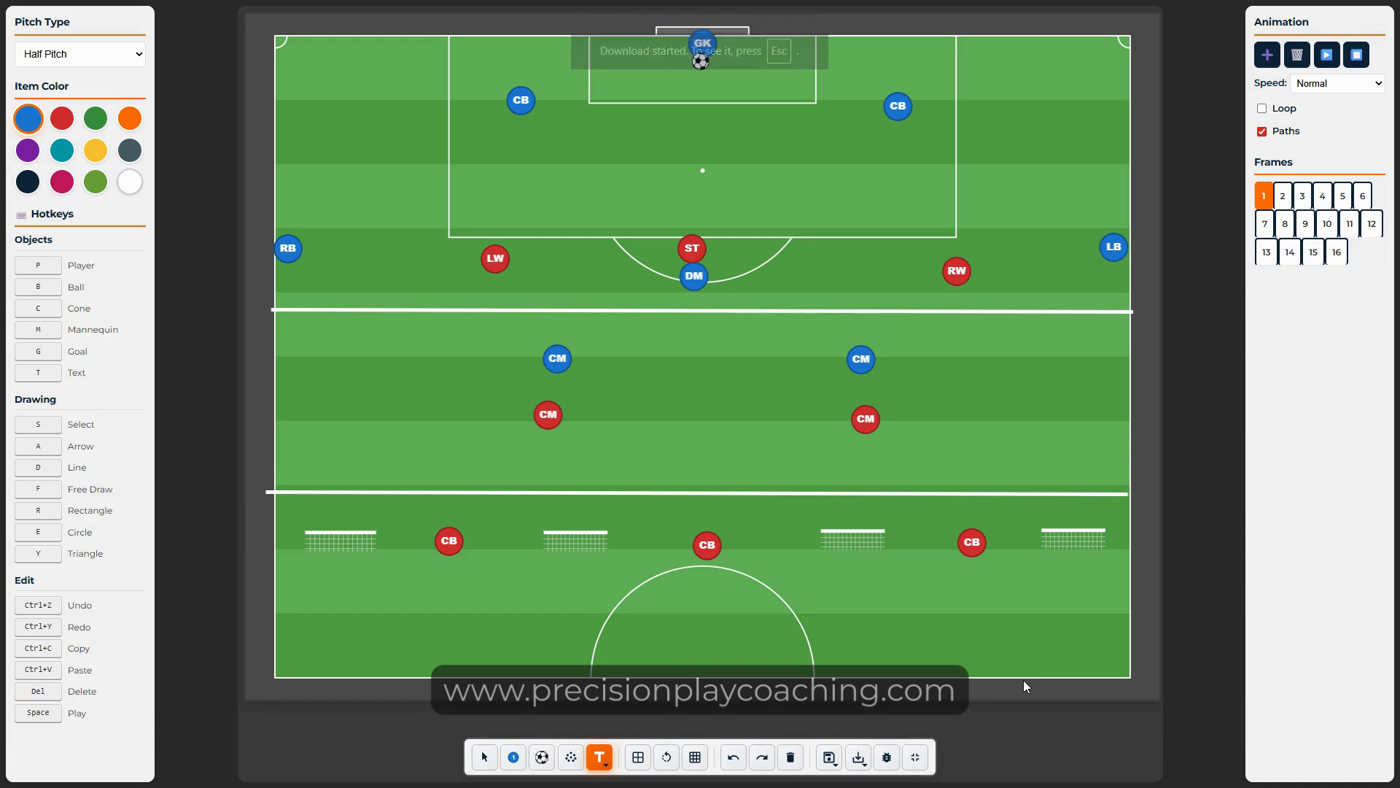
pyautogui.press('Escape')
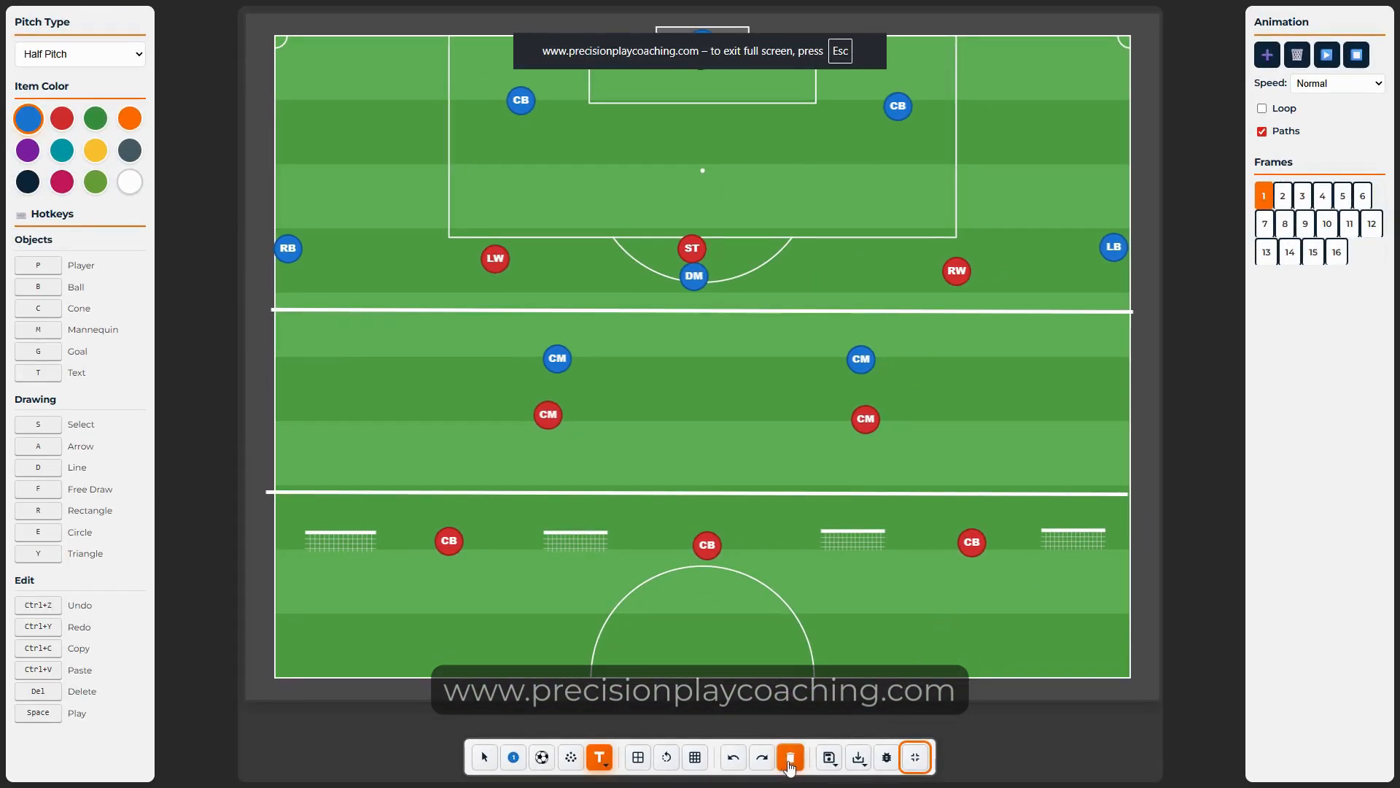
# Step: Download the board as 'Tactical Setup' (327 KB), then clear the pitch to one empty frame
pyautogui.click(858, 757)
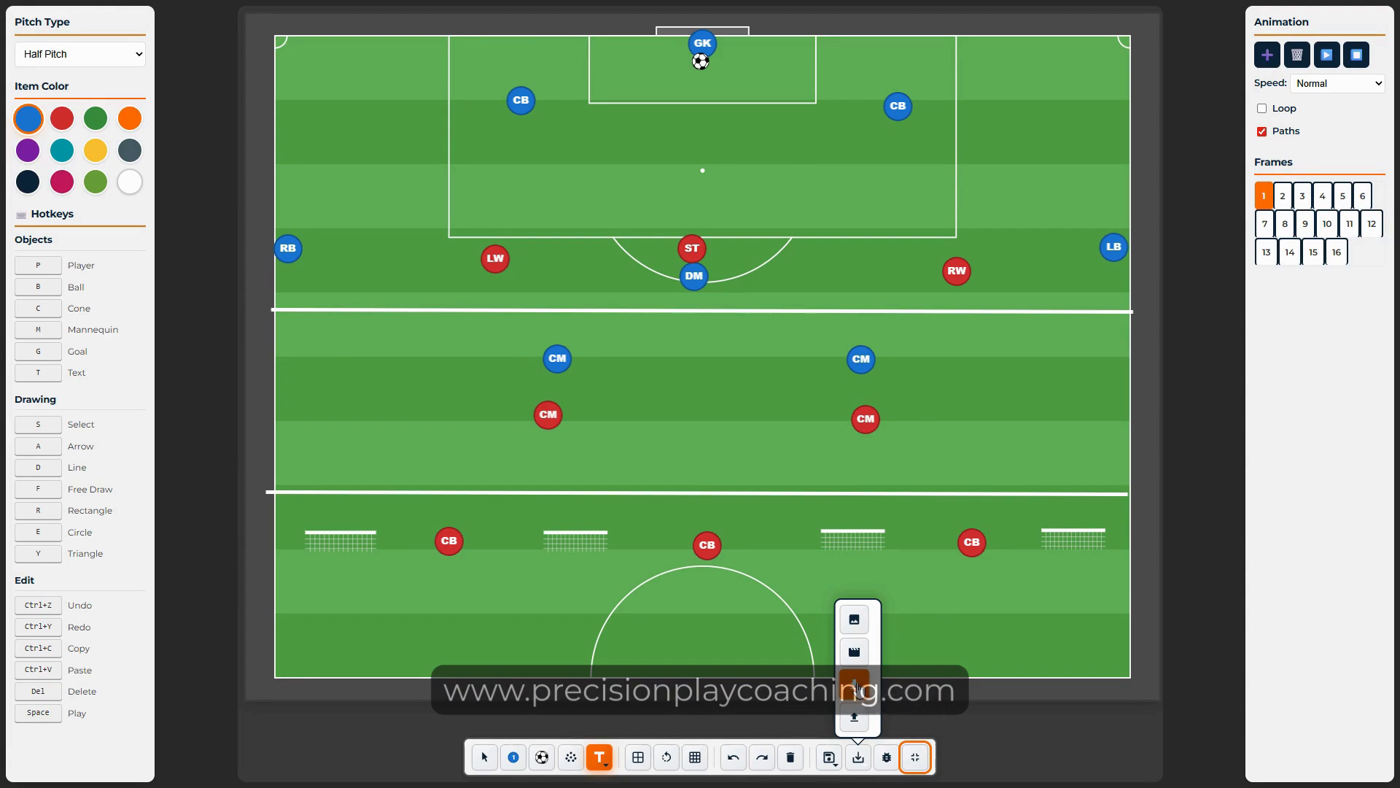
pyautogui.click(856, 688)
pyautogui.click(665, 430)
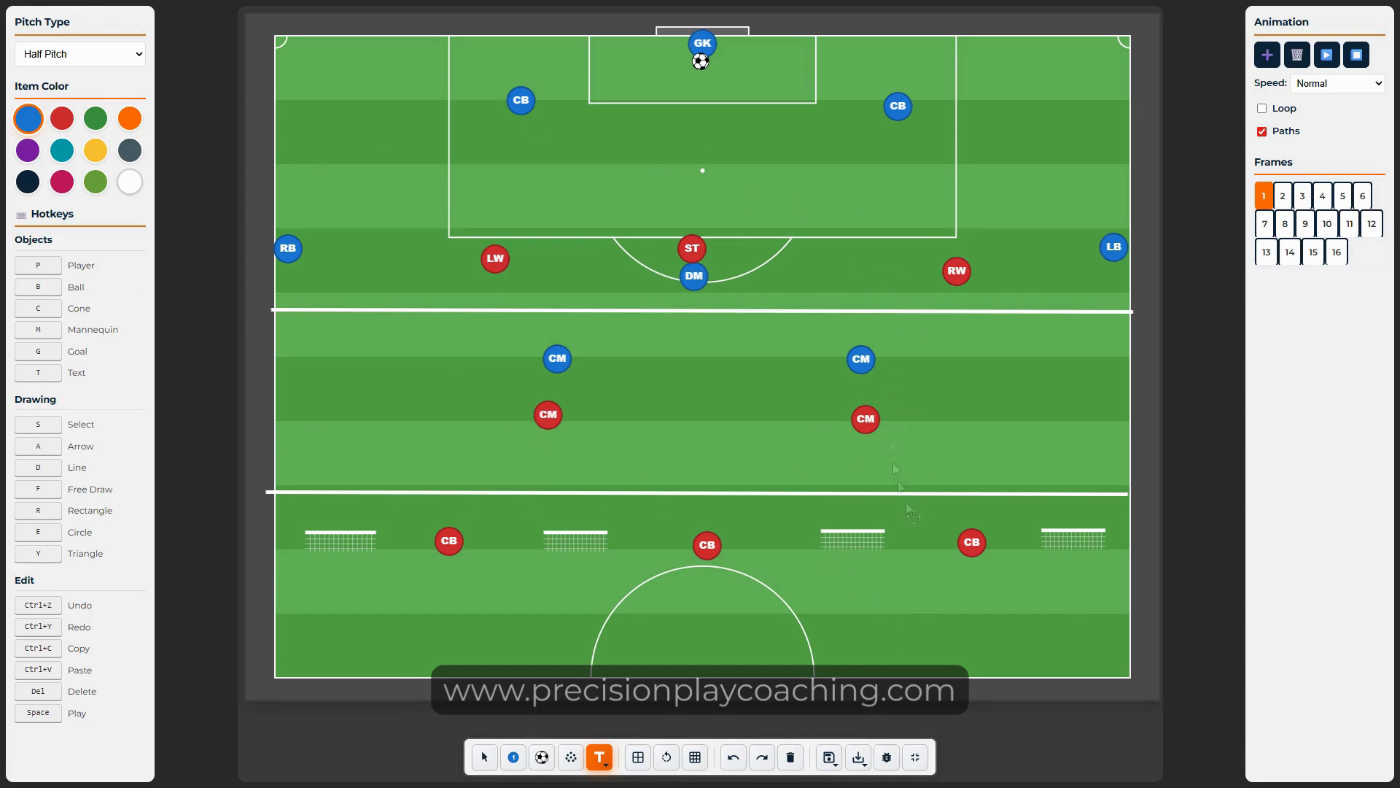
pyautogui.click(791, 757)
pyautogui.click(916, 757)
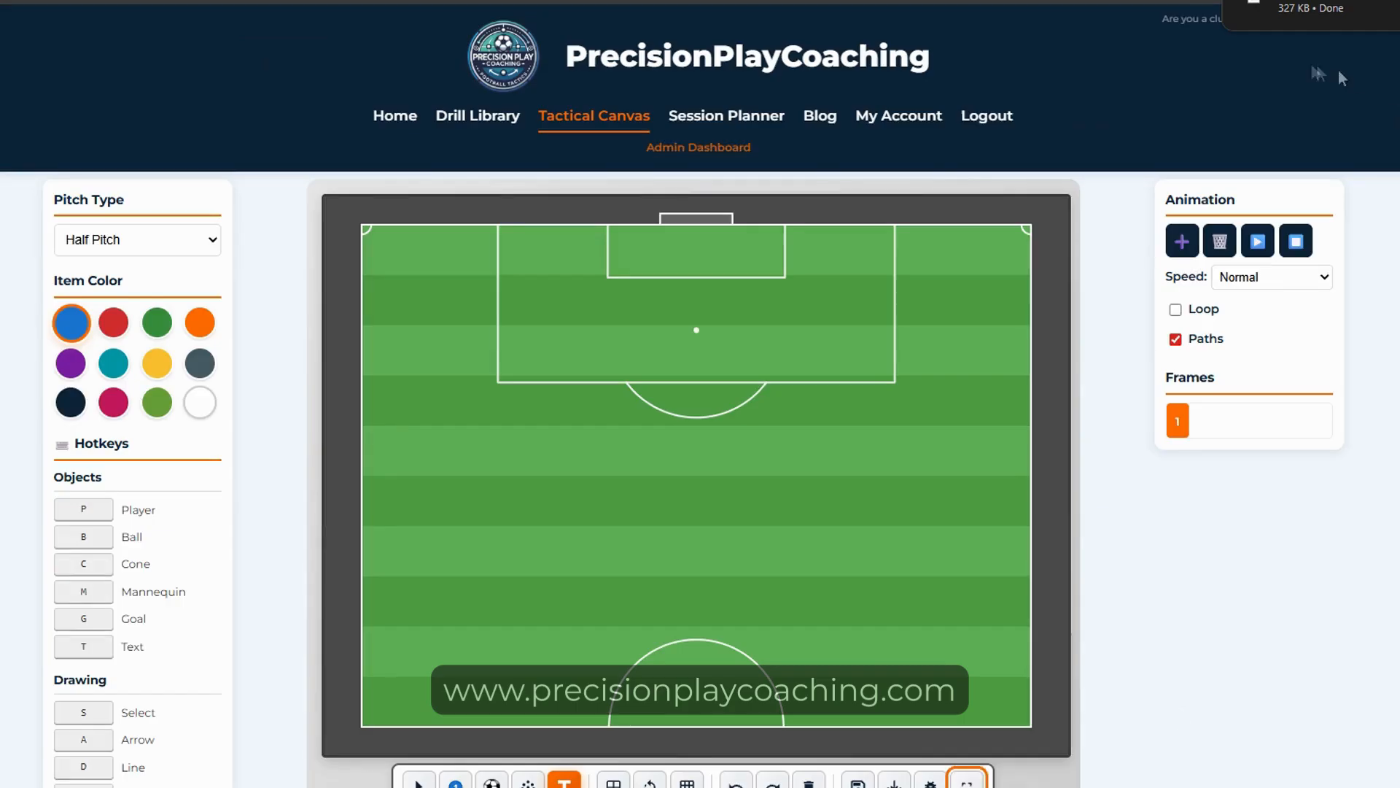
# Step: Import Tactical_Setup (9) over the current board, restoring the 16-frame Half Pitch formation full screen
pyautogui.click(967, 780)
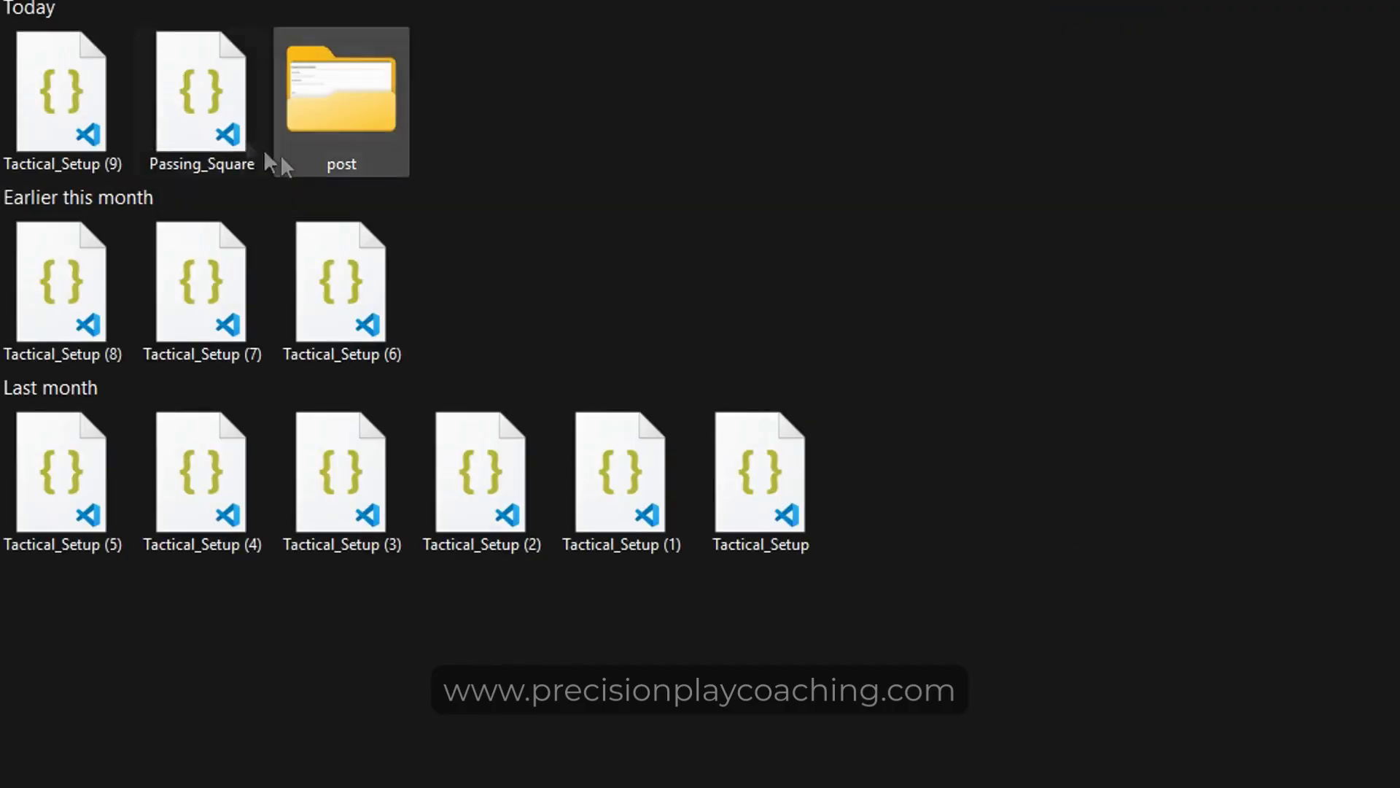
pyautogui.moveTo(65, 113)
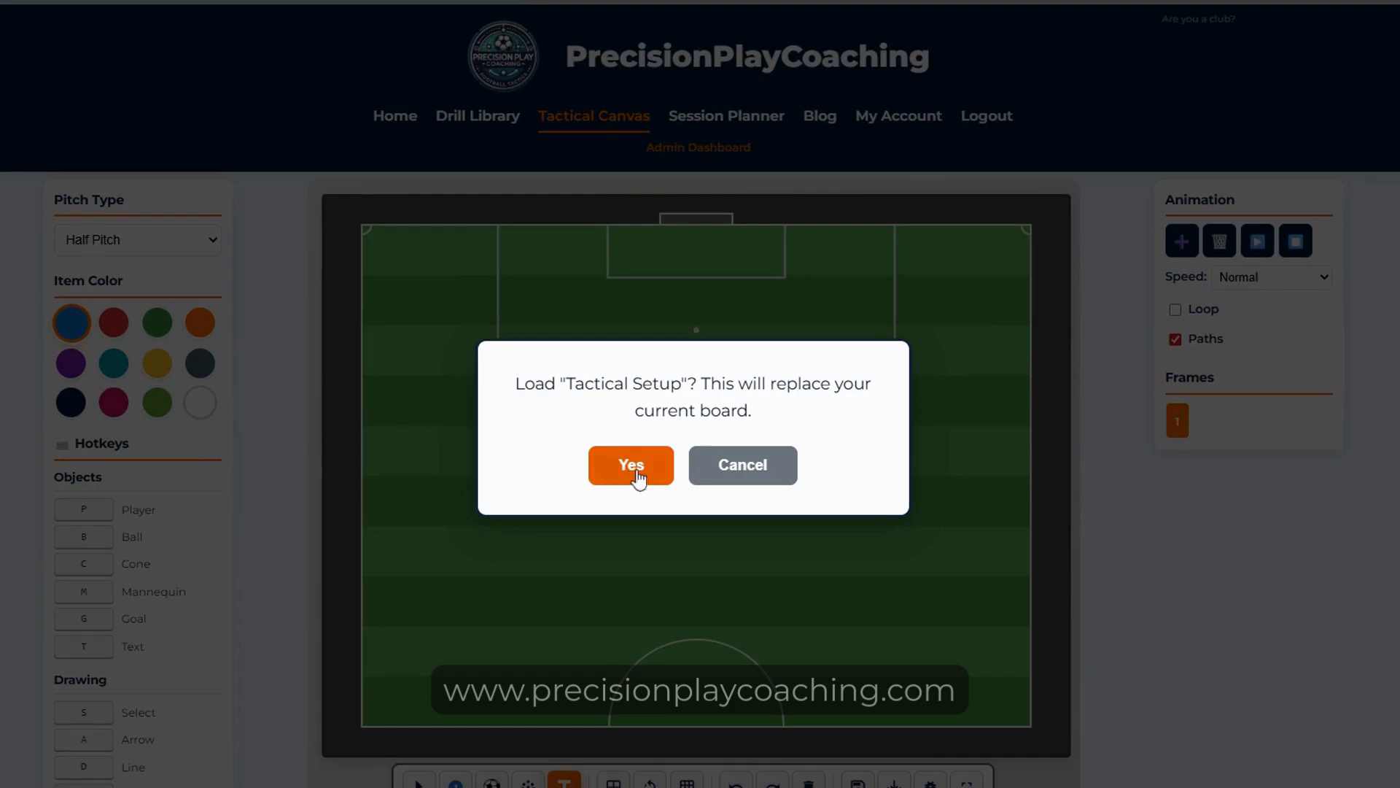
pyautogui.click(632, 465)
pyautogui.click(967, 784)
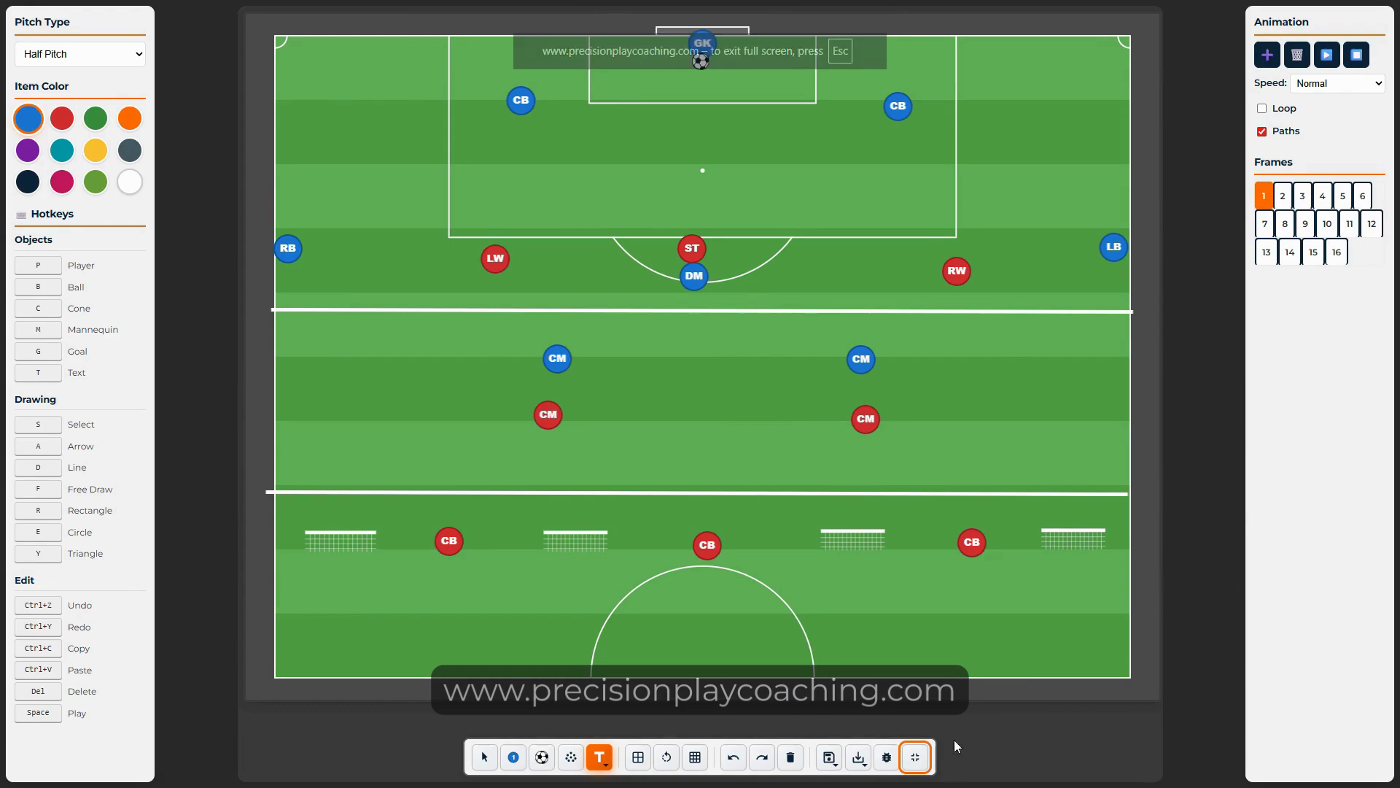
# Step: Play the imported animation, then replay it full screen from frame 1
pyautogui.click(915, 757)
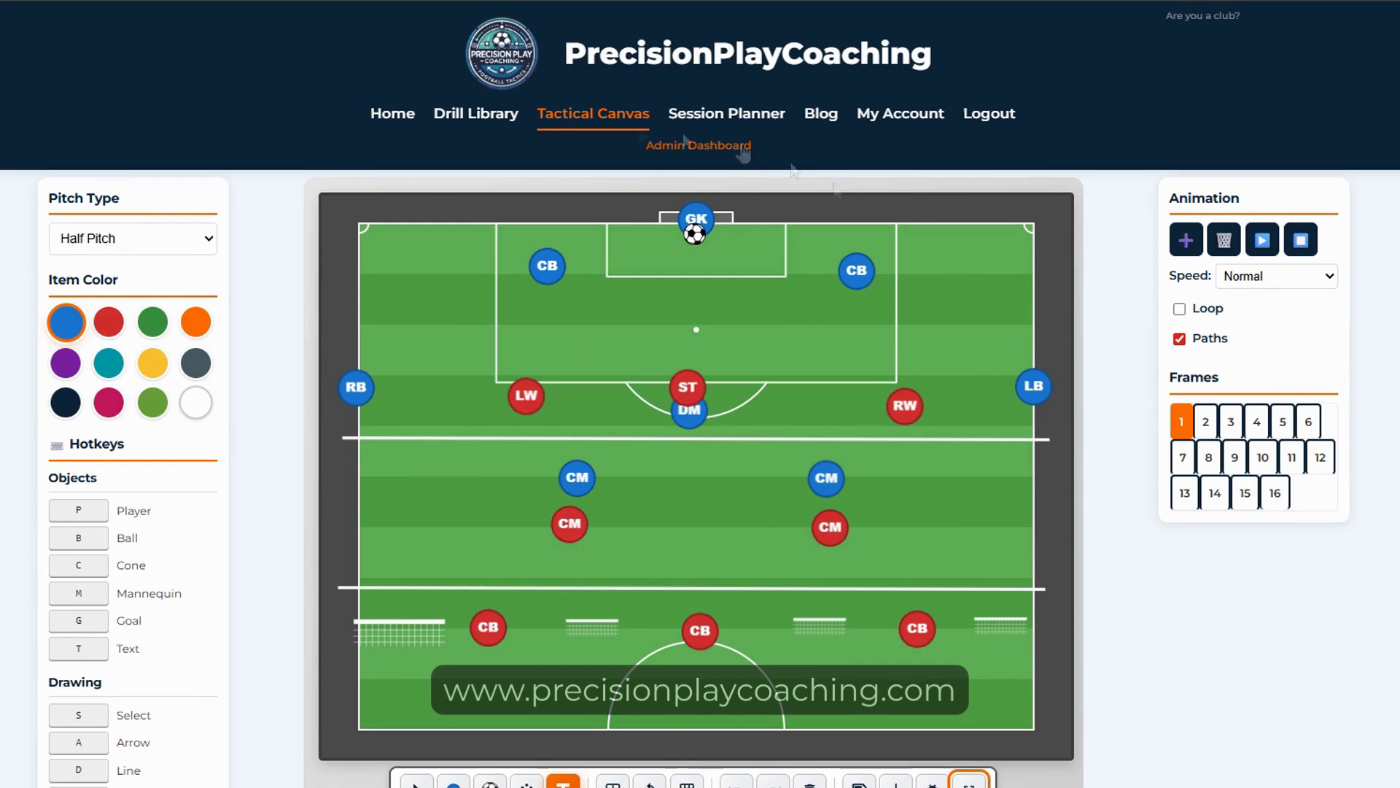
pyautogui.click(1263, 240)
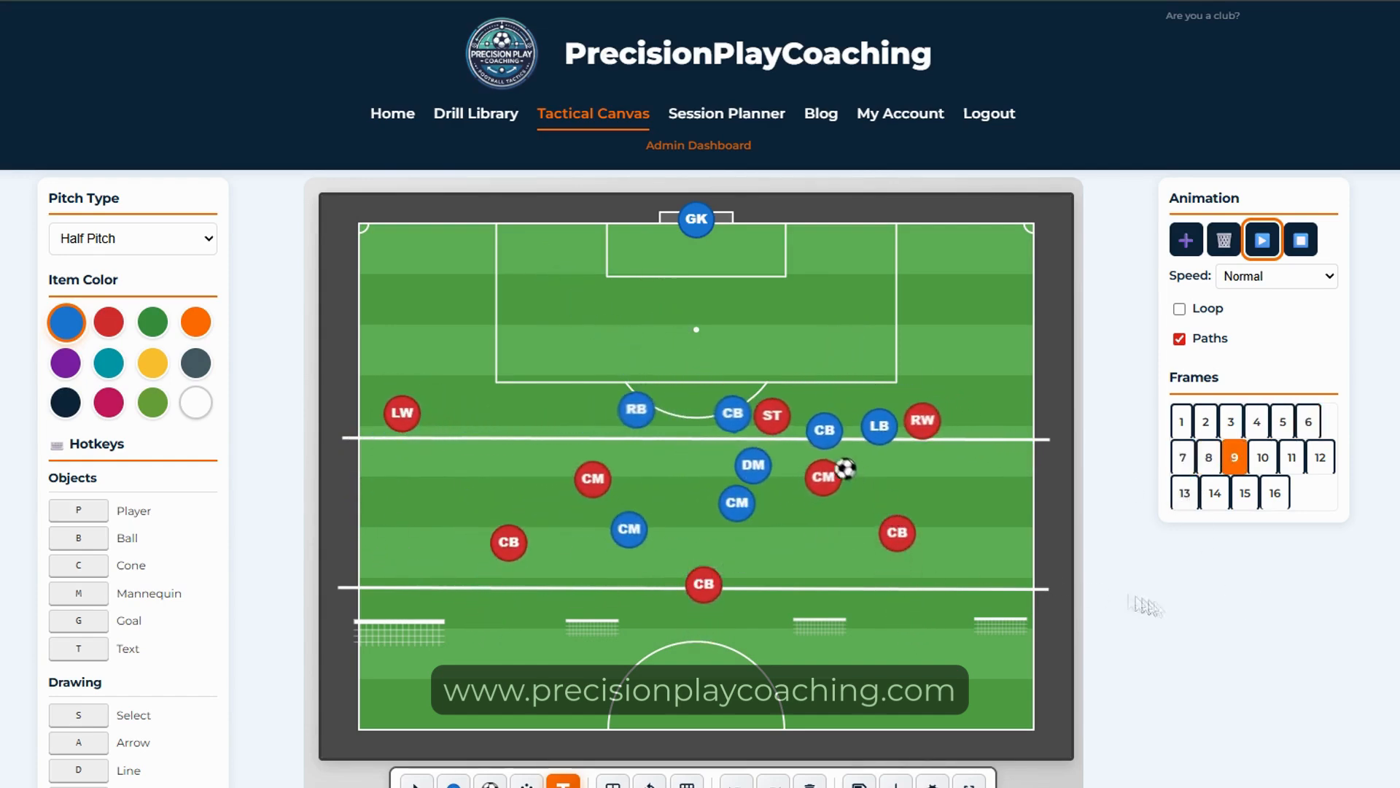
pyautogui.click(969, 782)
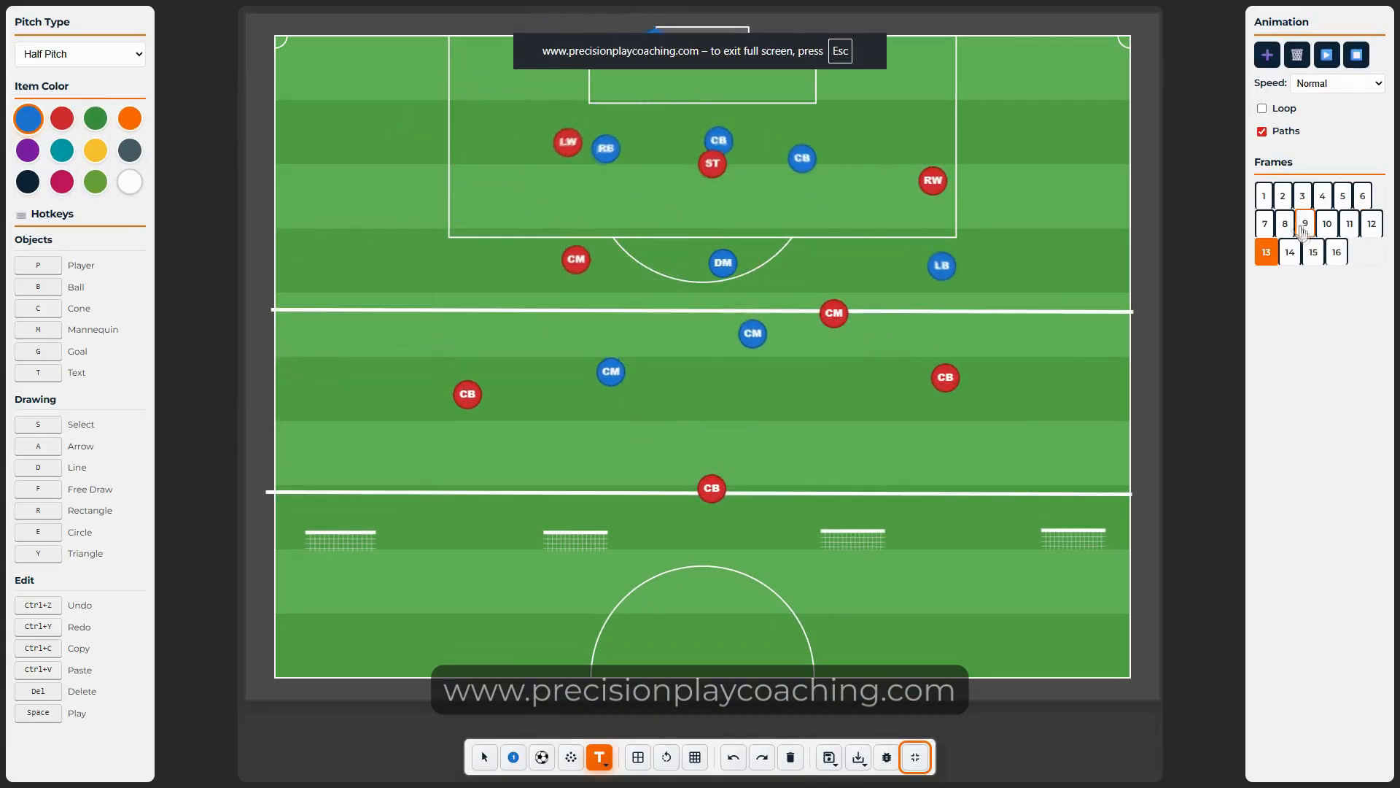
pyautogui.click(1264, 197)
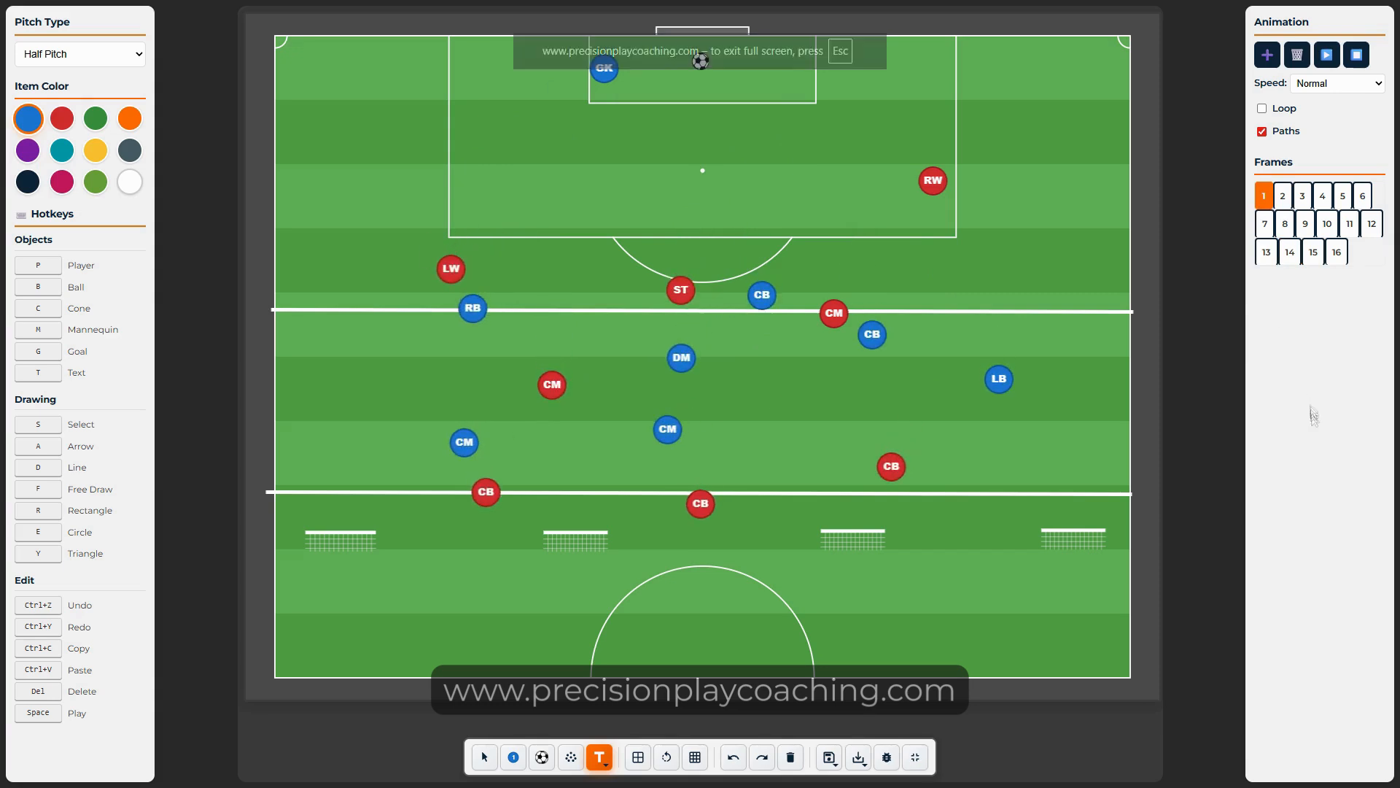
pyautogui.click(1327, 55)
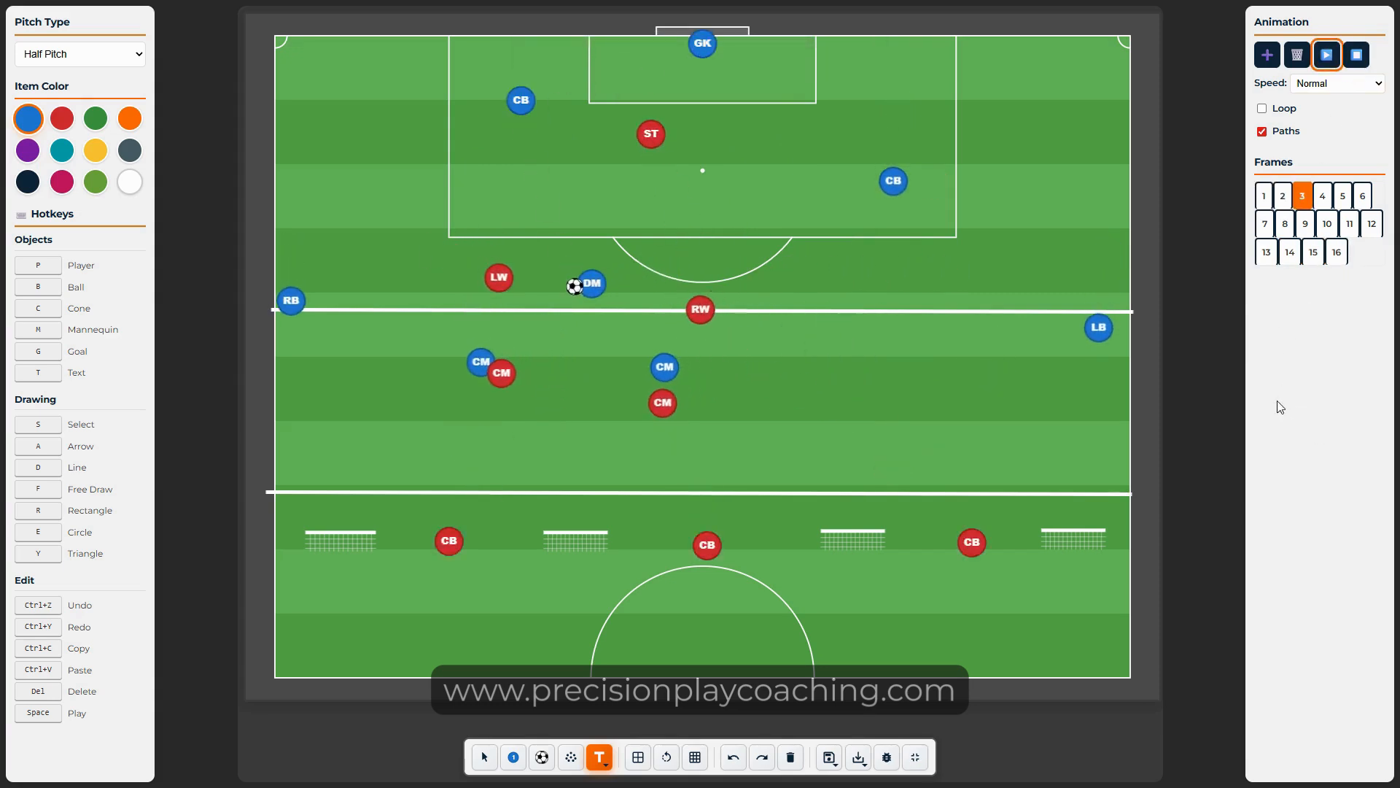
# Step: Bring up the Report a Bug form over the replaying board
pyautogui.click(887, 757)
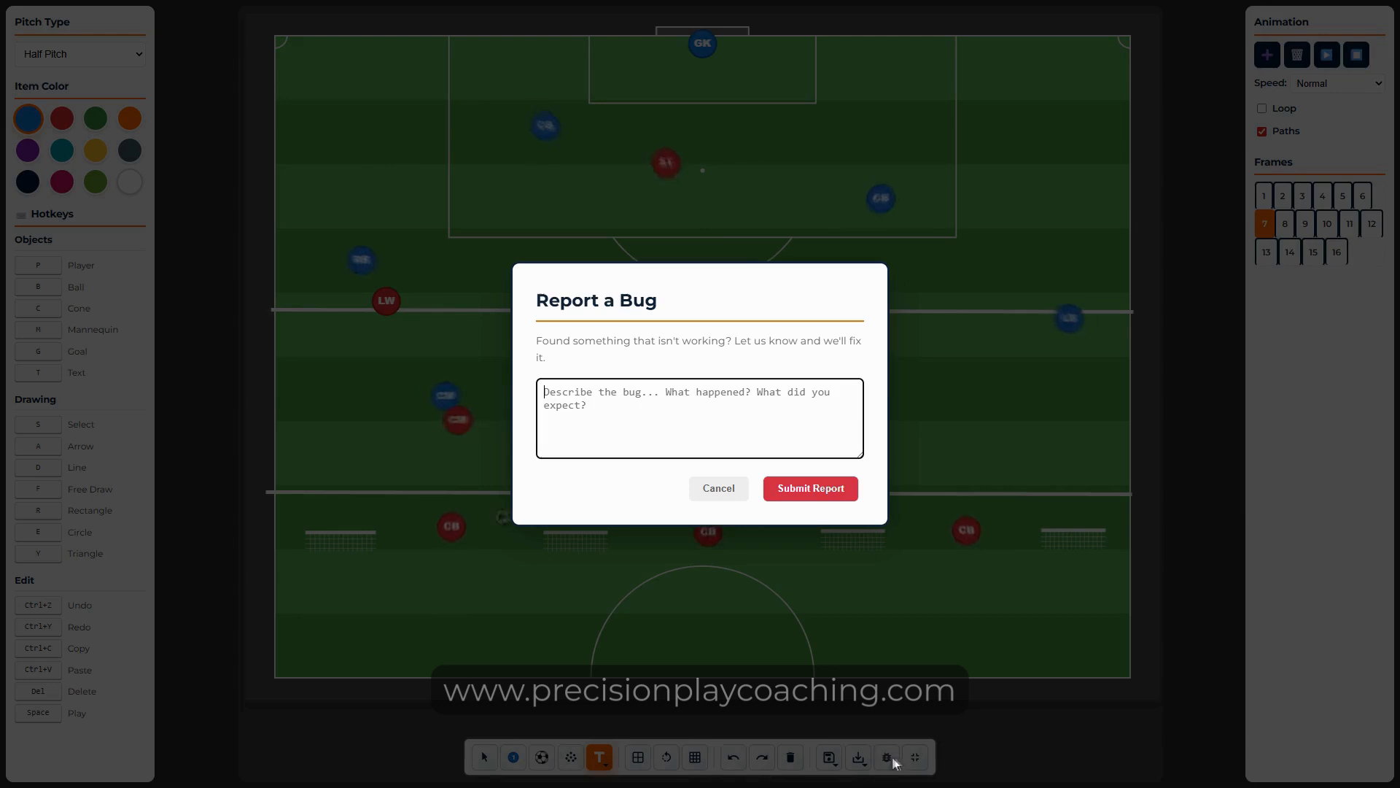